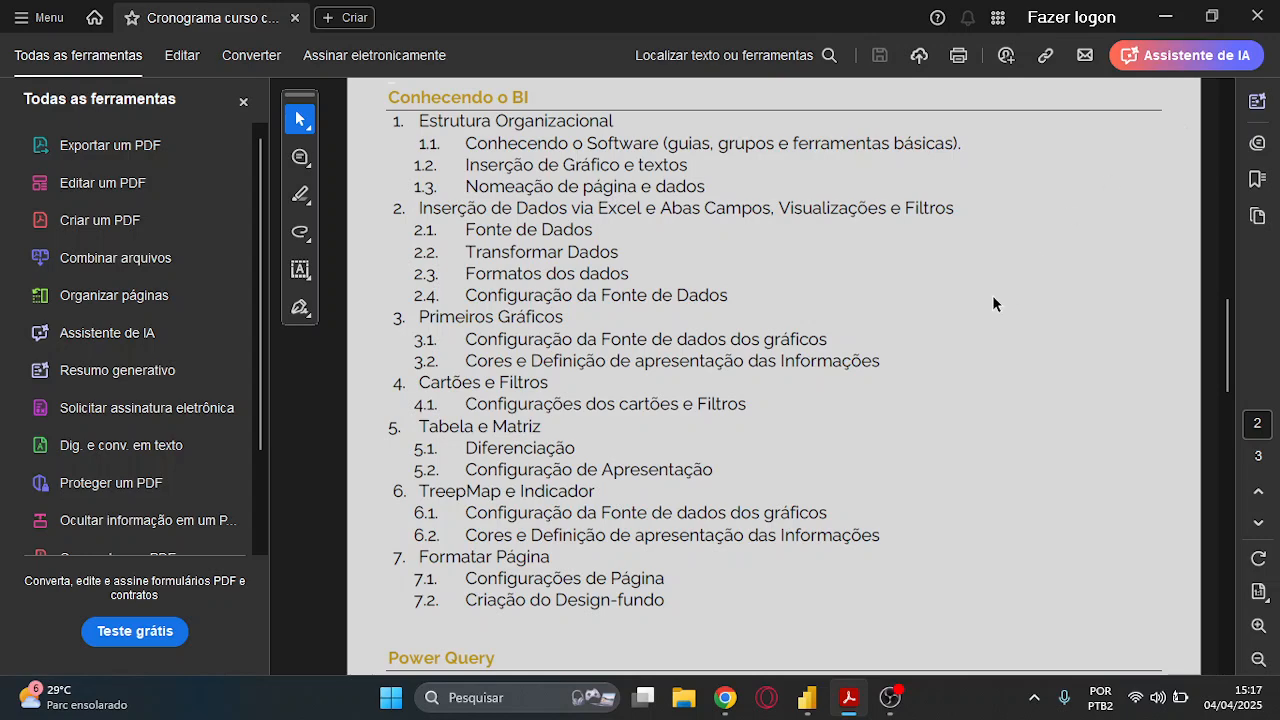
Review the Power Query topics in the course outline, covering column insertion, value replacement and data formats
{"action": "scroll", "coordinate": [992, 295], "scroll_direction": "down", "scroll_amount": 5}
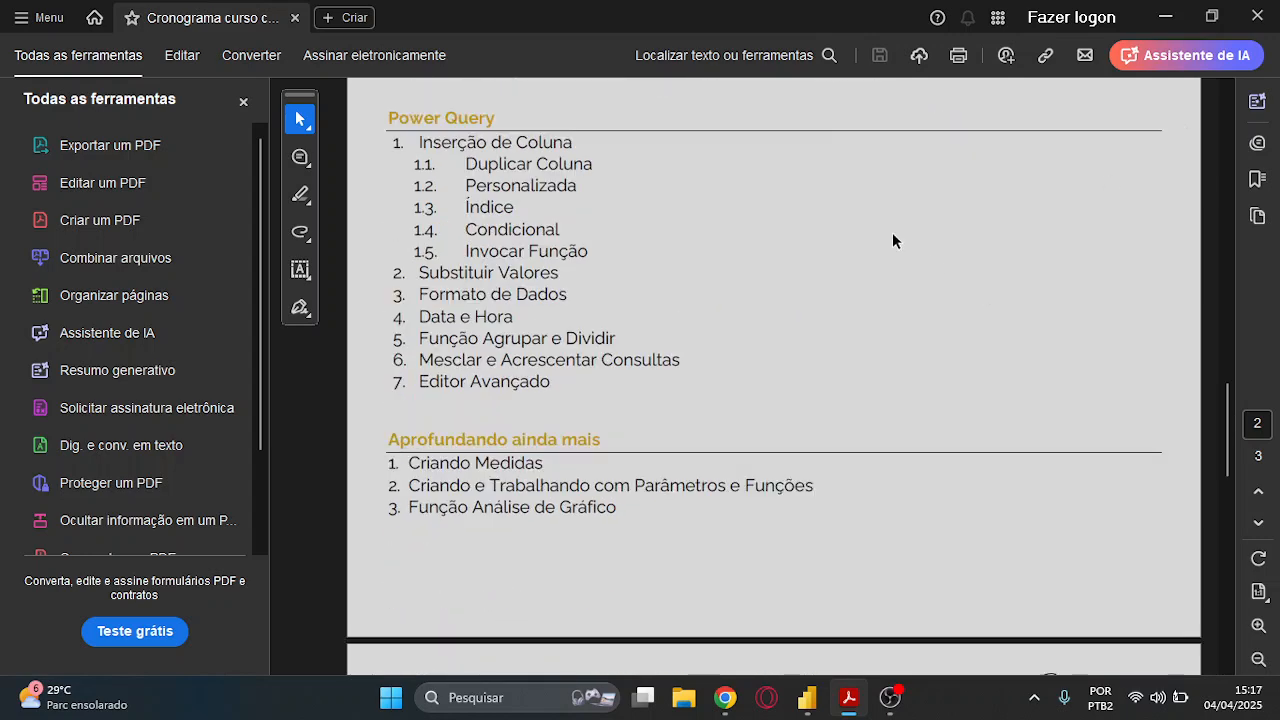
{"action": "left_click_drag", "start_coordinate": [389, 119], "coordinate": [558, 382]}
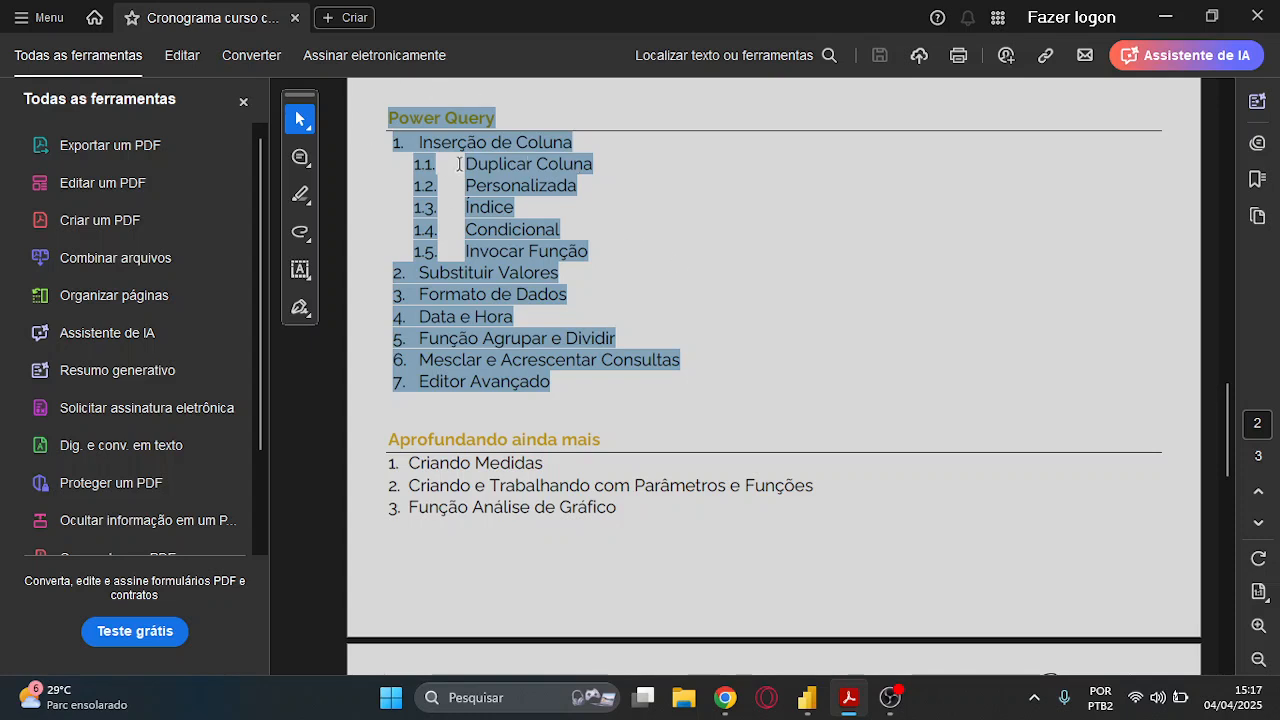
{"action": "left_click", "coordinate": [390, 117]}
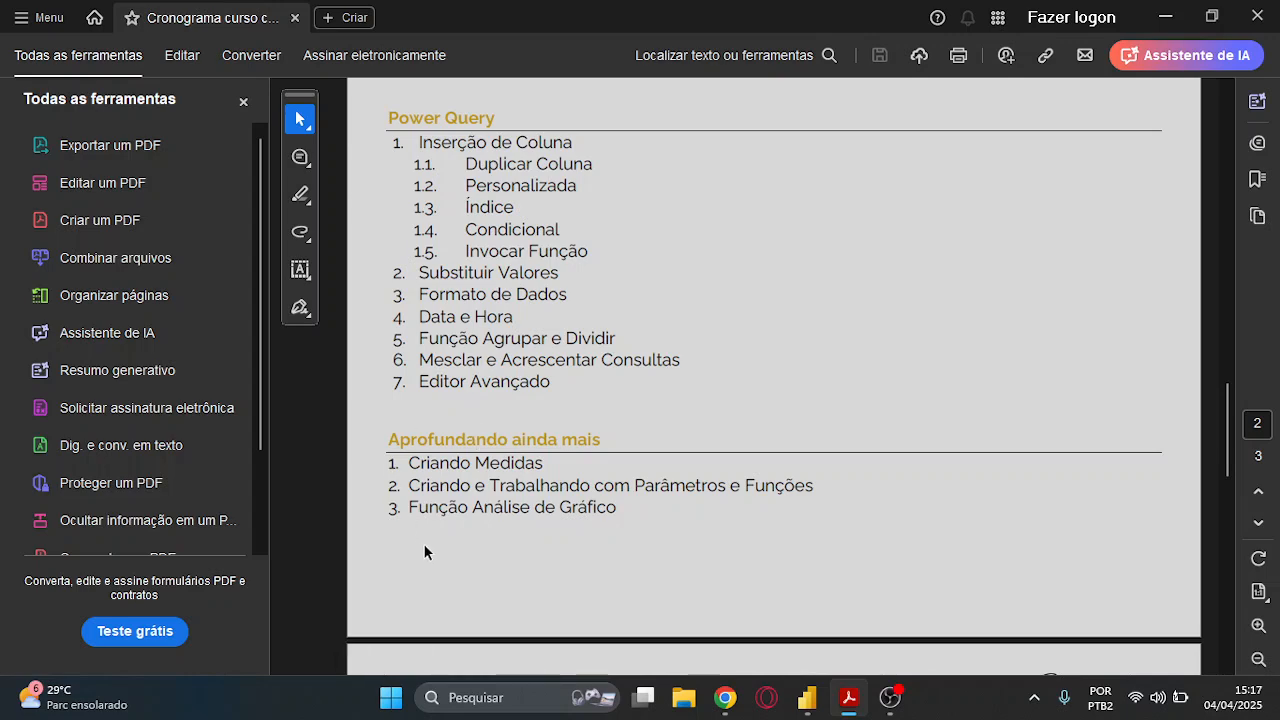
{"action": "scroll", "coordinate": [424, 552], "scroll_direction": "down", "scroll_amount": 4}
{"action": "left_click_drag", "start_coordinate": [392, 272], "coordinate": [536, 268]}
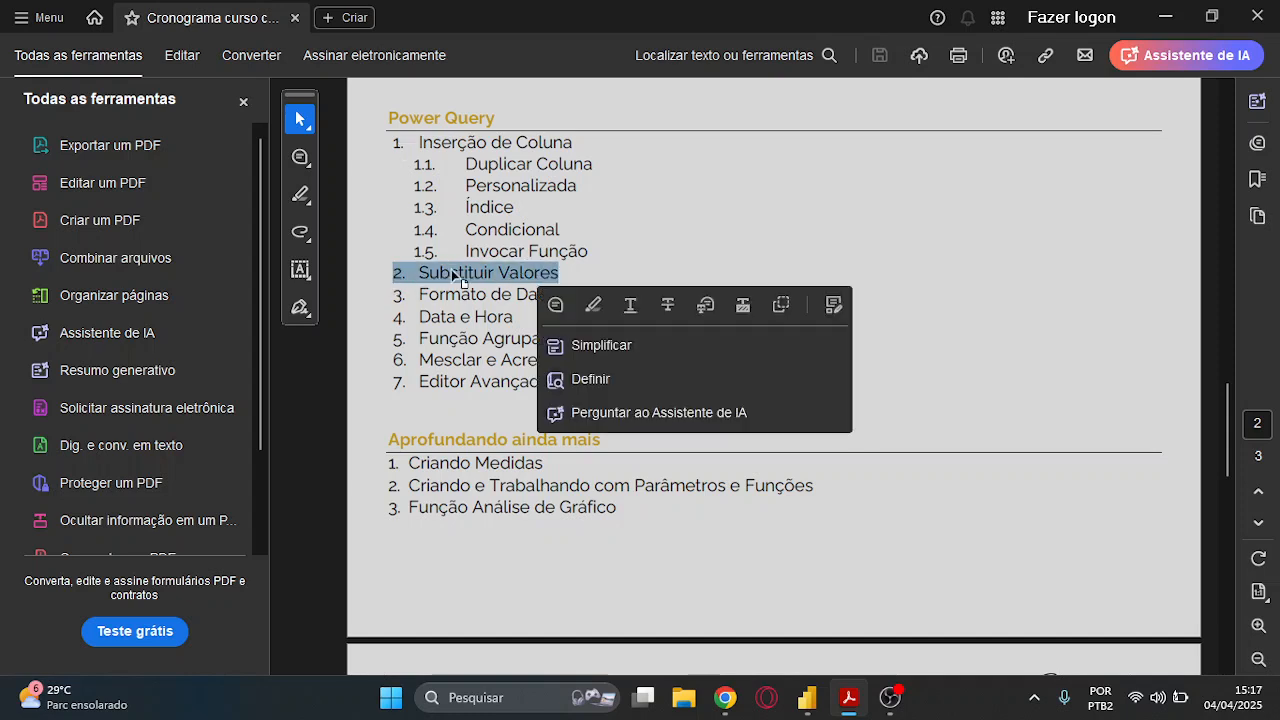
{"action": "left_click_drag", "start_coordinate": [395, 294], "coordinate": [568, 295]}
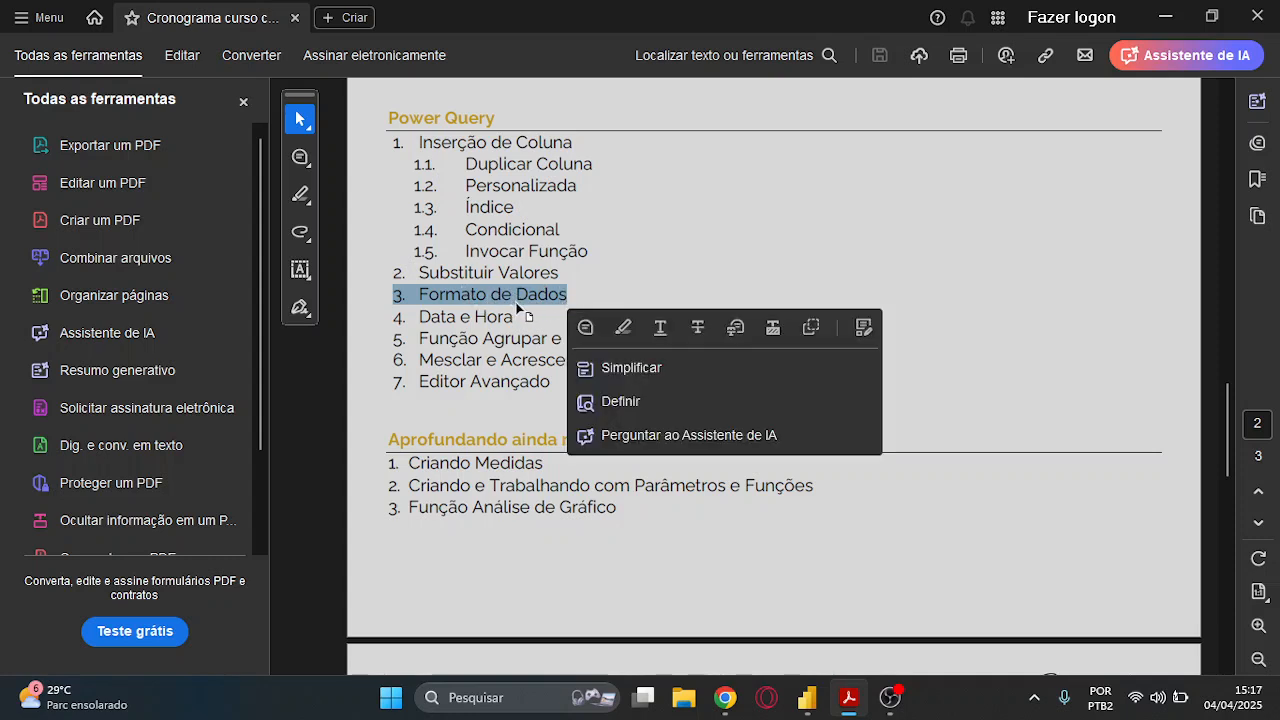
{"action": "left_click", "coordinate": [514, 300]}
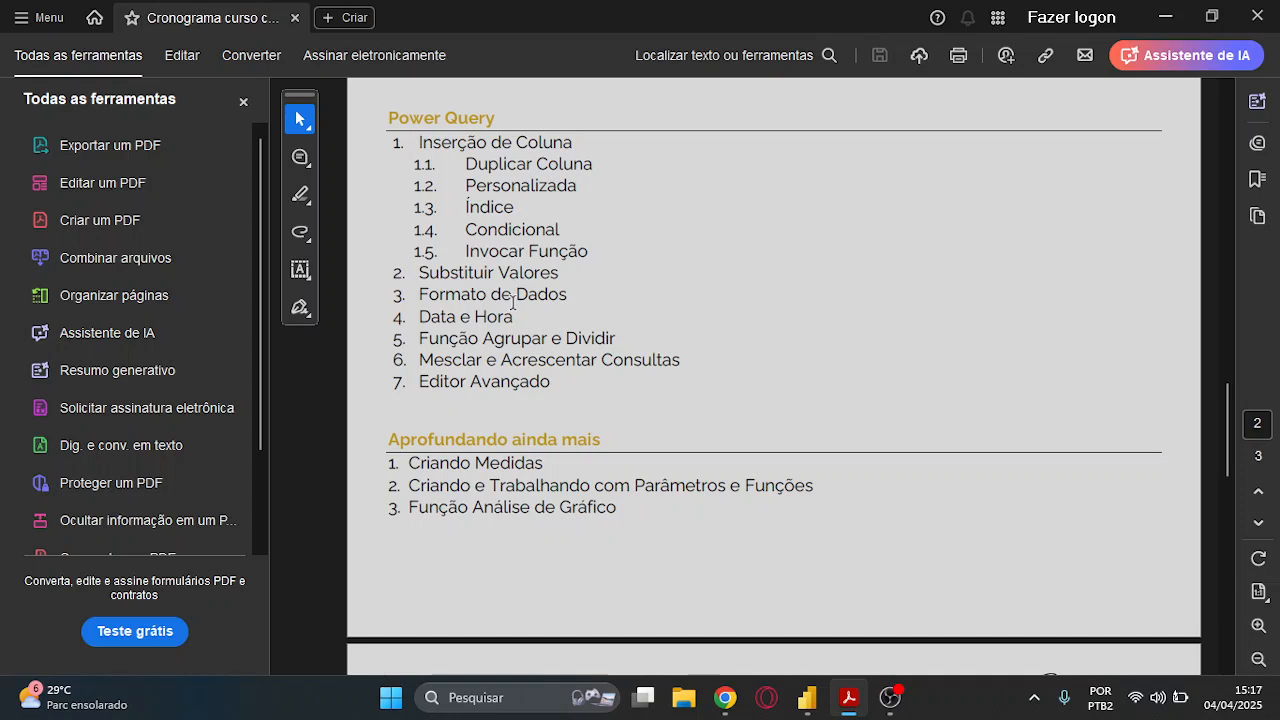
{"action": "left_click_drag", "start_coordinate": [596, 251], "coordinate": [394, 142]}
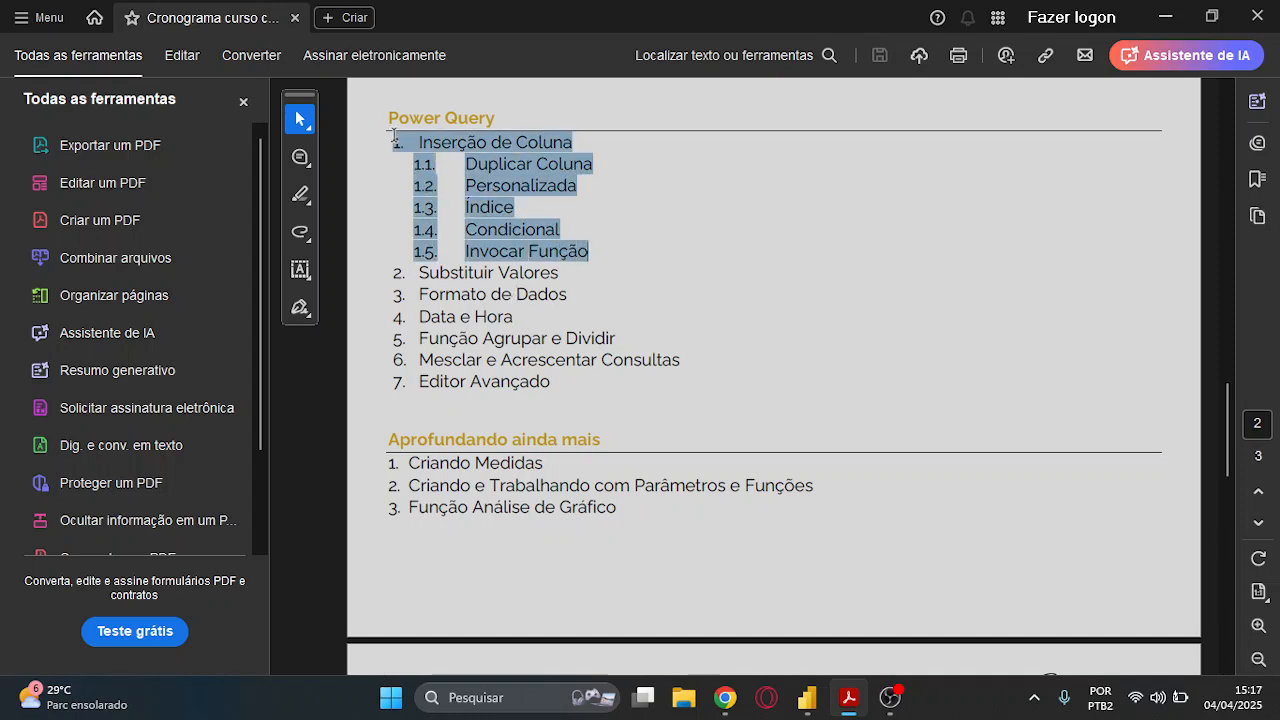
{"action": "left_click", "coordinate": [552, 206]}
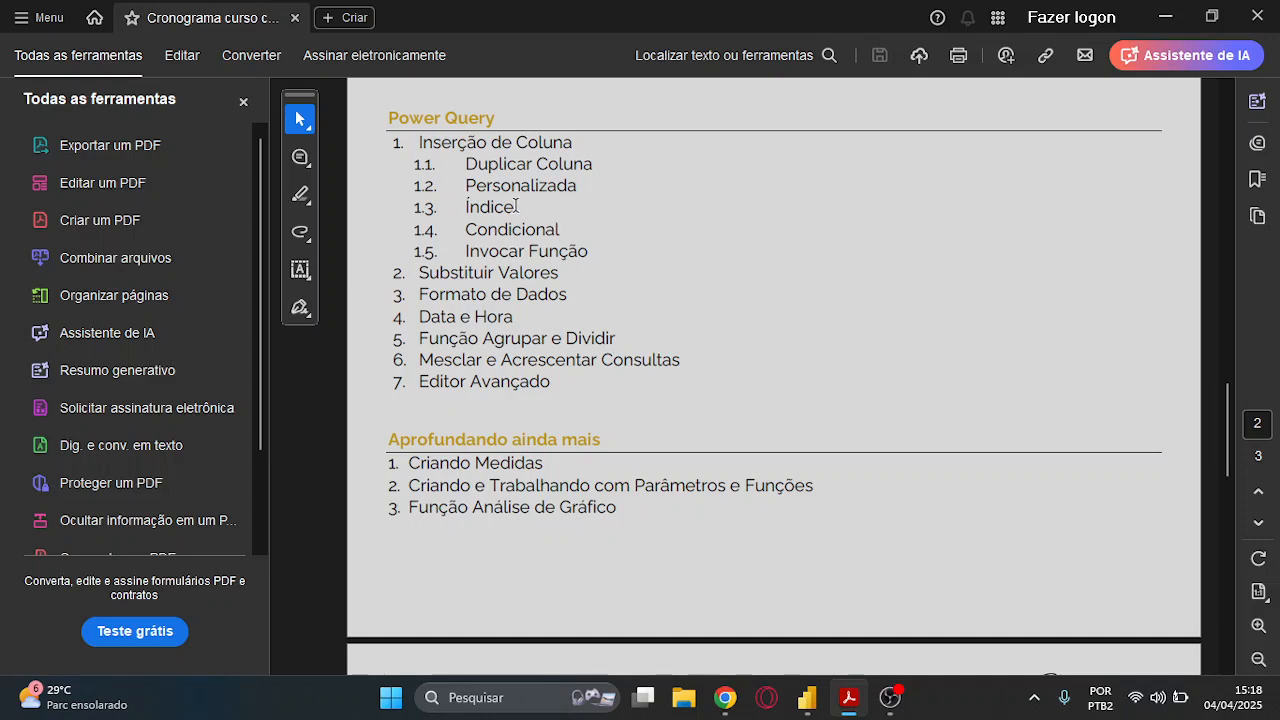
Examine the outline's advanced editor, group and split, merge and append queries, and column insertion entries
{"action": "left_click_drag", "start_coordinate": [391, 385], "coordinate": [548, 386]}
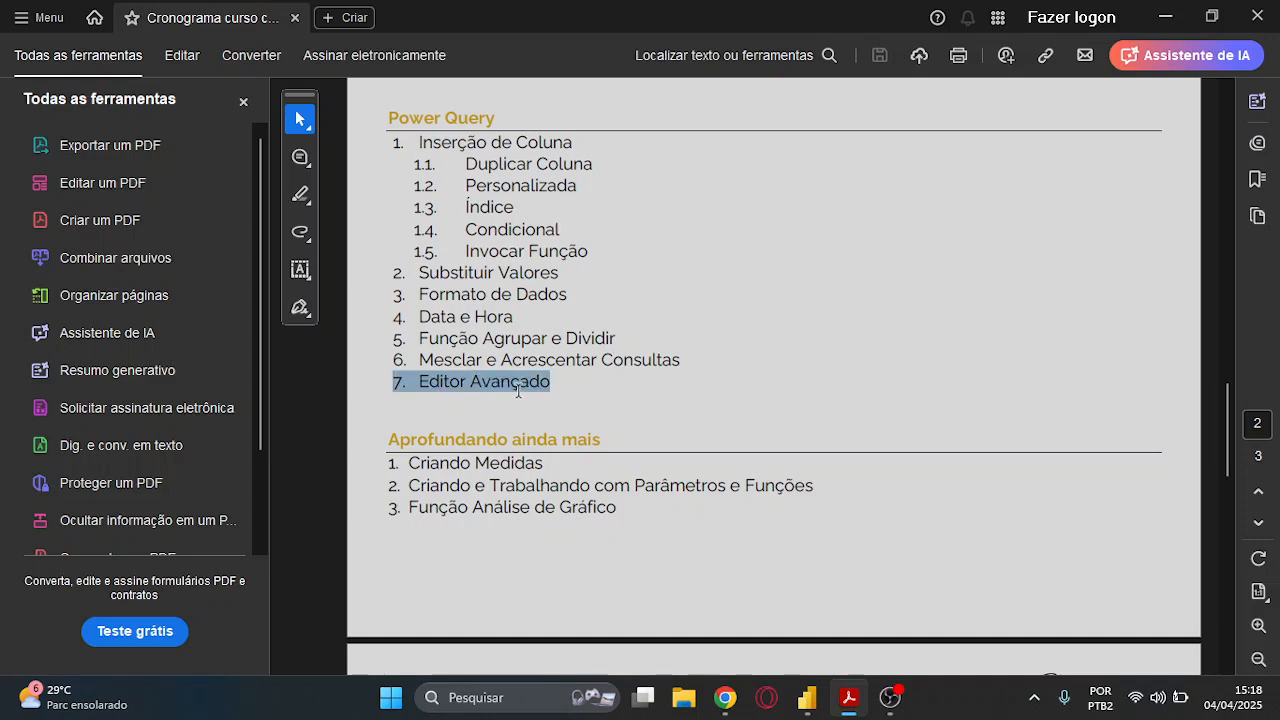
{"action": "left_click", "coordinate": [565, 383]}
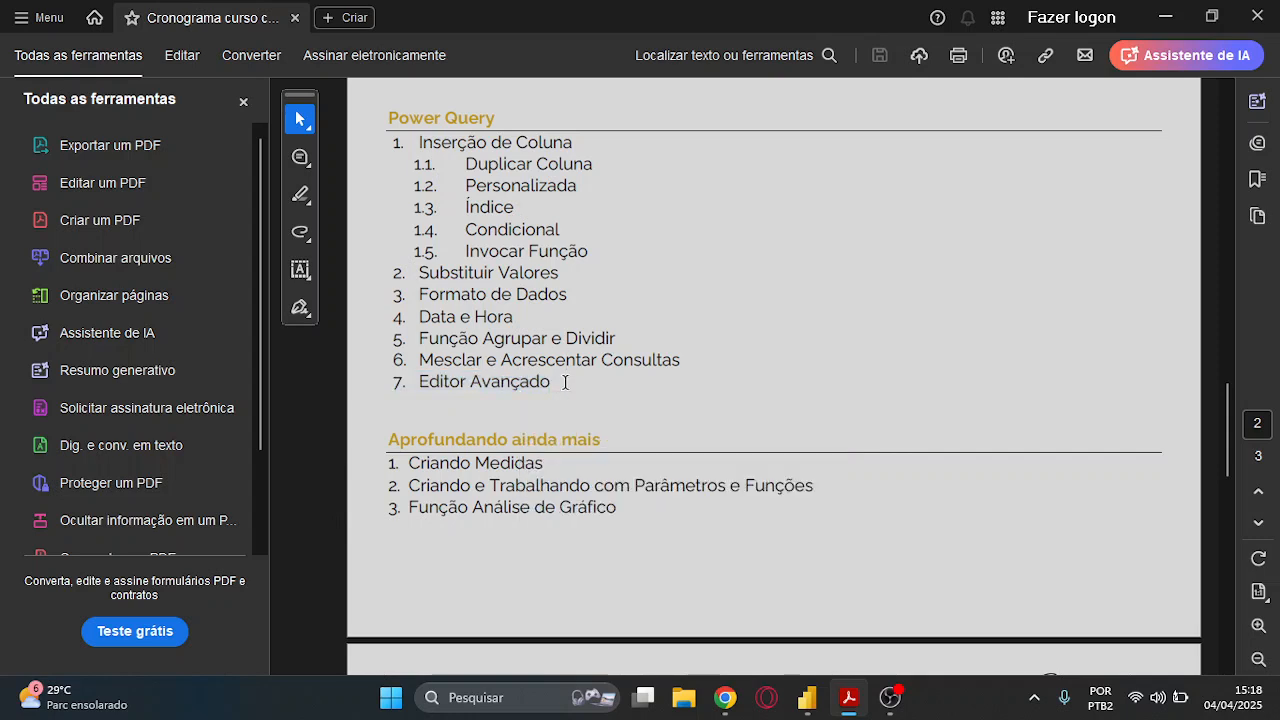
{"action": "left_click_drag", "start_coordinate": [410, 340], "coordinate": [660, 352]}
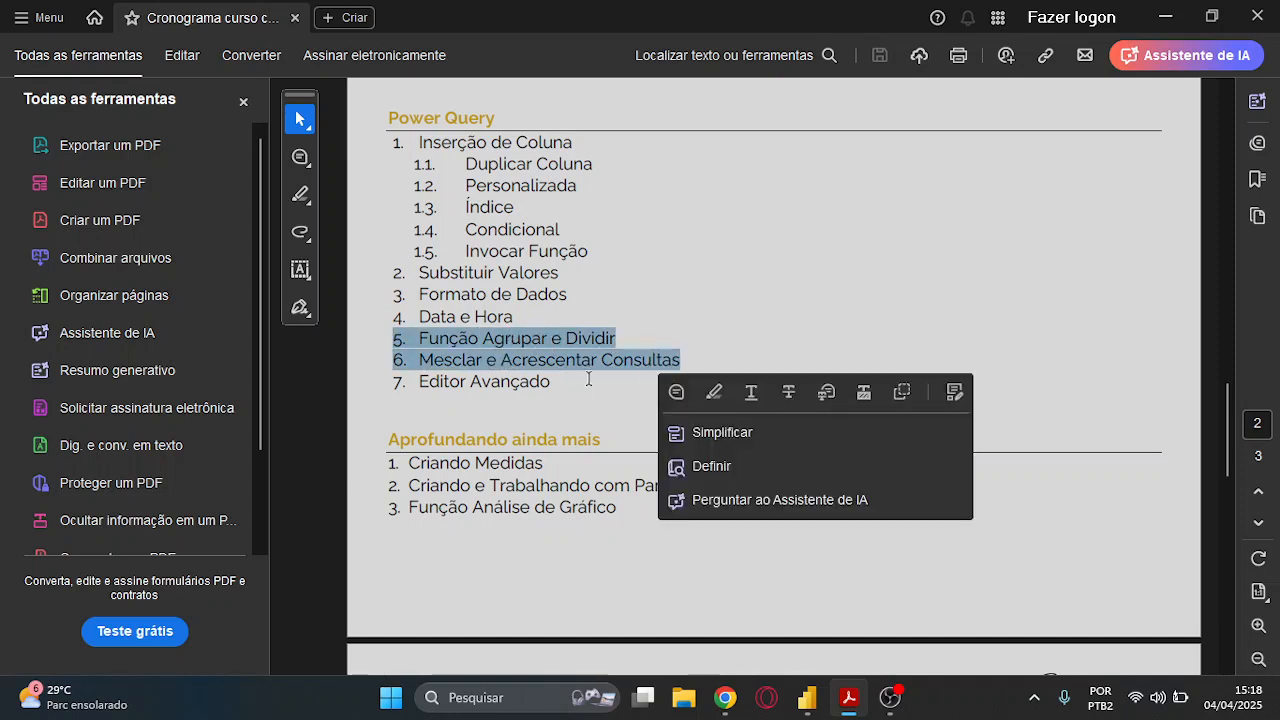
{"action": "left_click", "coordinate": [537, 368]}
{"action": "double_click", "coordinate": [581, 338]}
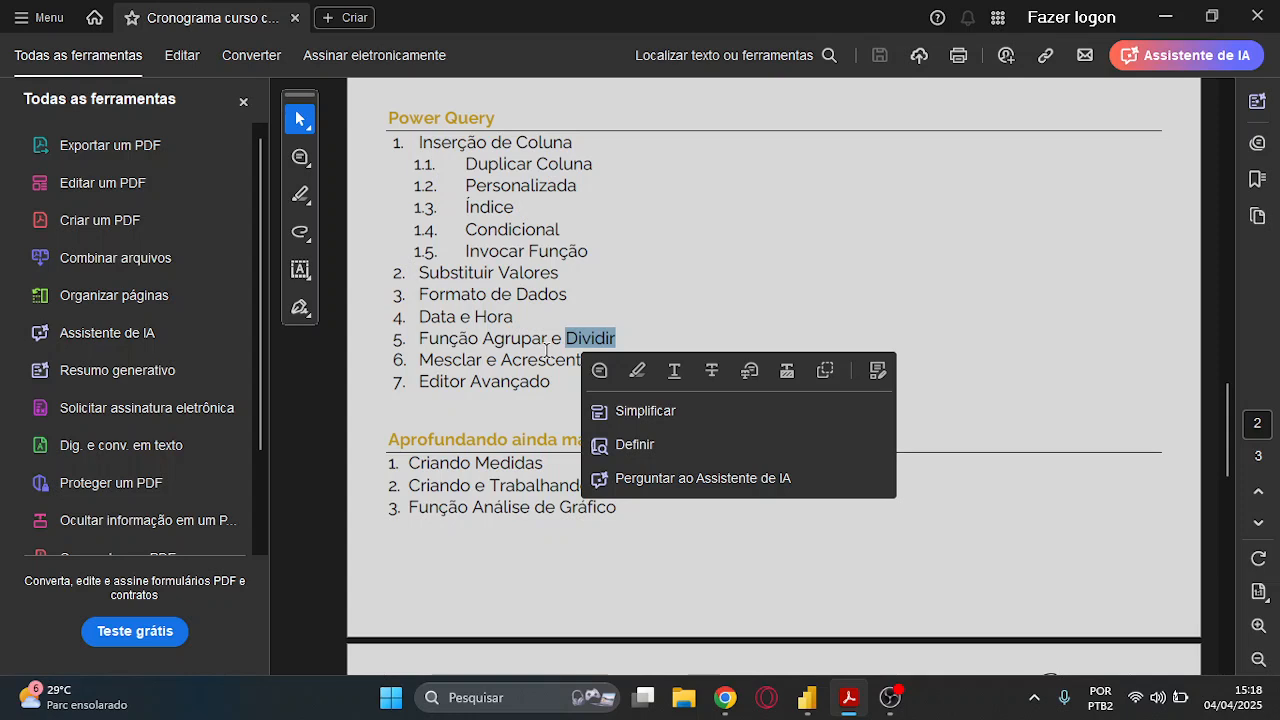
{"action": "left_click", "coordinate": [612, 319]}
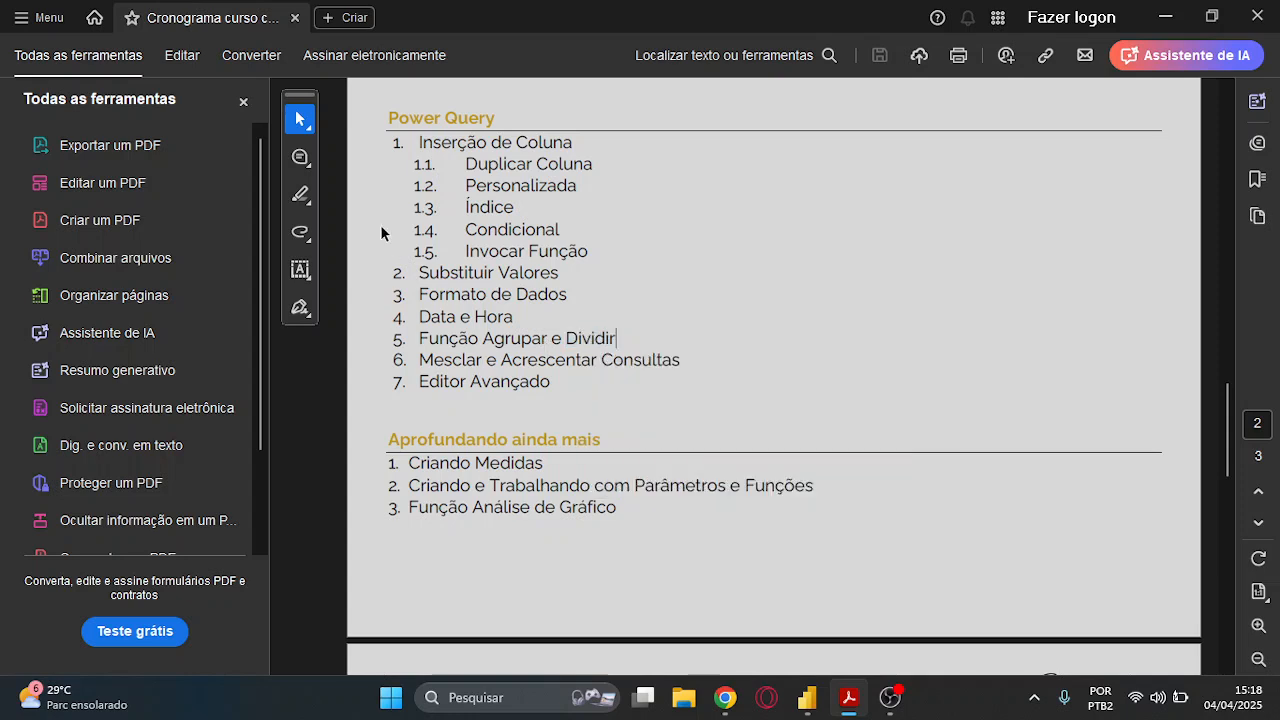
{"action": "left_click_drag", "start_coordinate": [380, 115], "coordinate": [565, 404]}
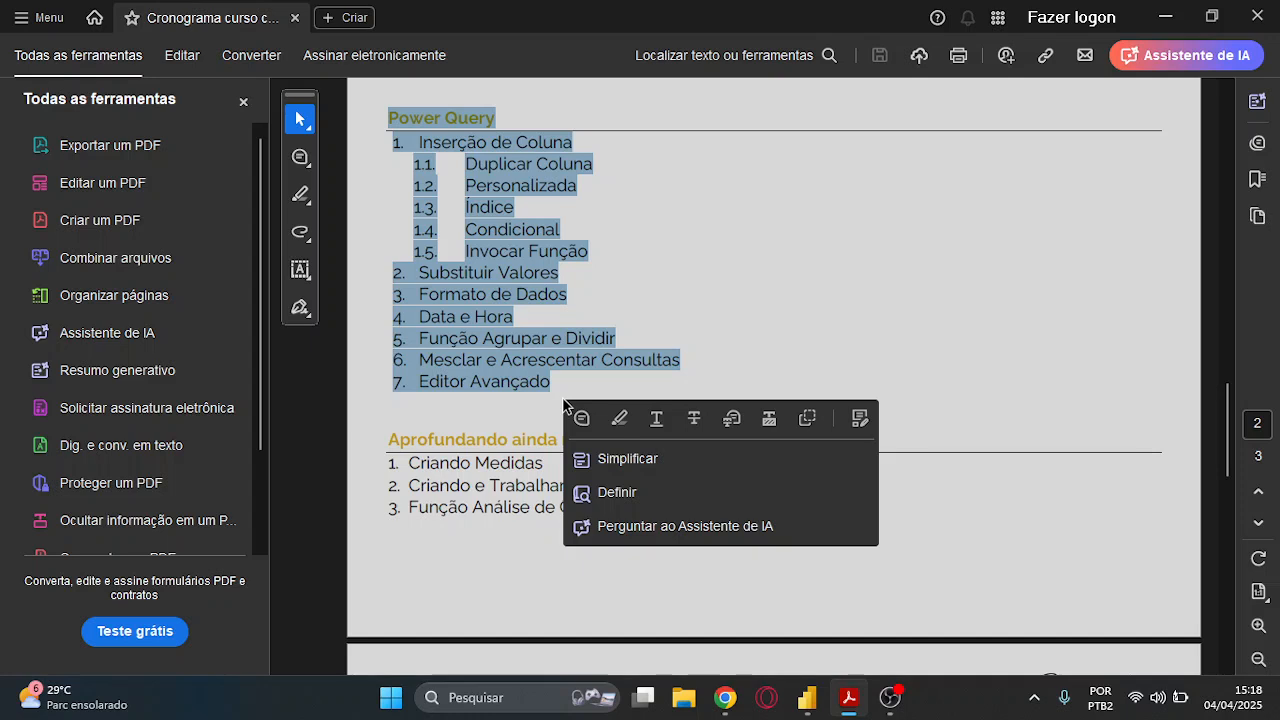
{"action": "left_click", "coordinate": [501, 404]}
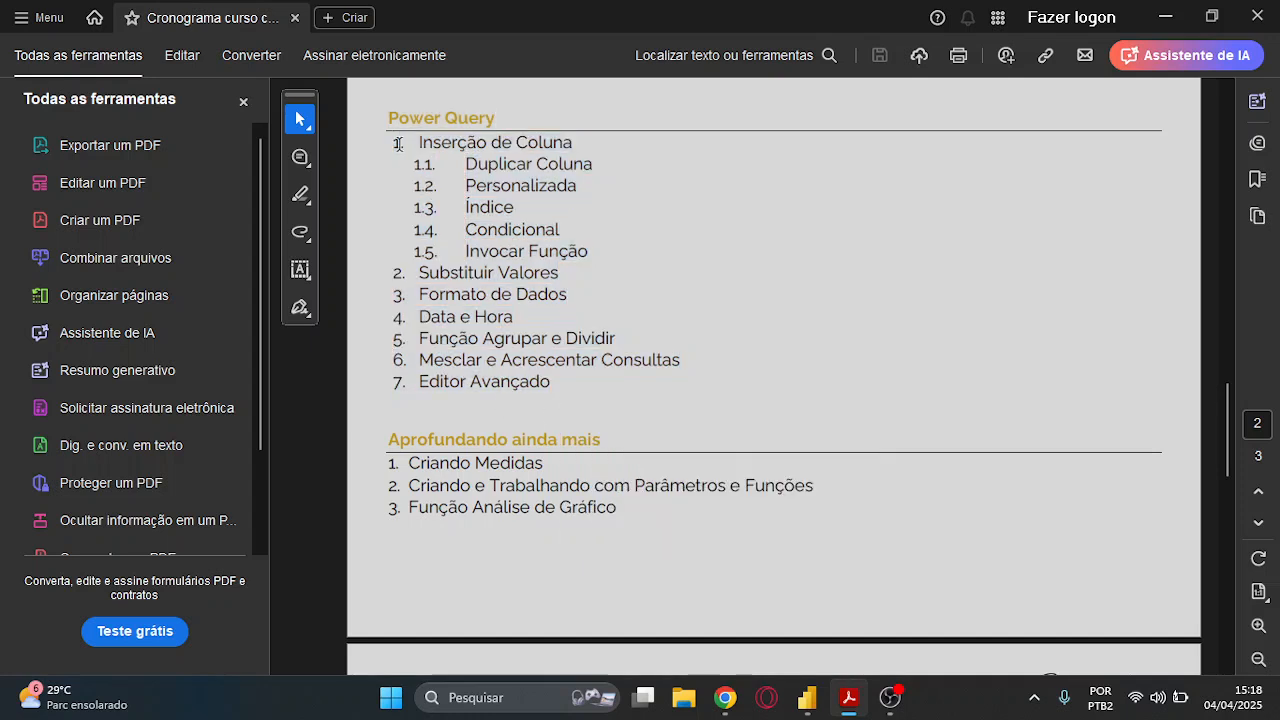
{"action": "left_click_drag", "start_coordinate": [392, 142], "coordinate": [581, 229]}
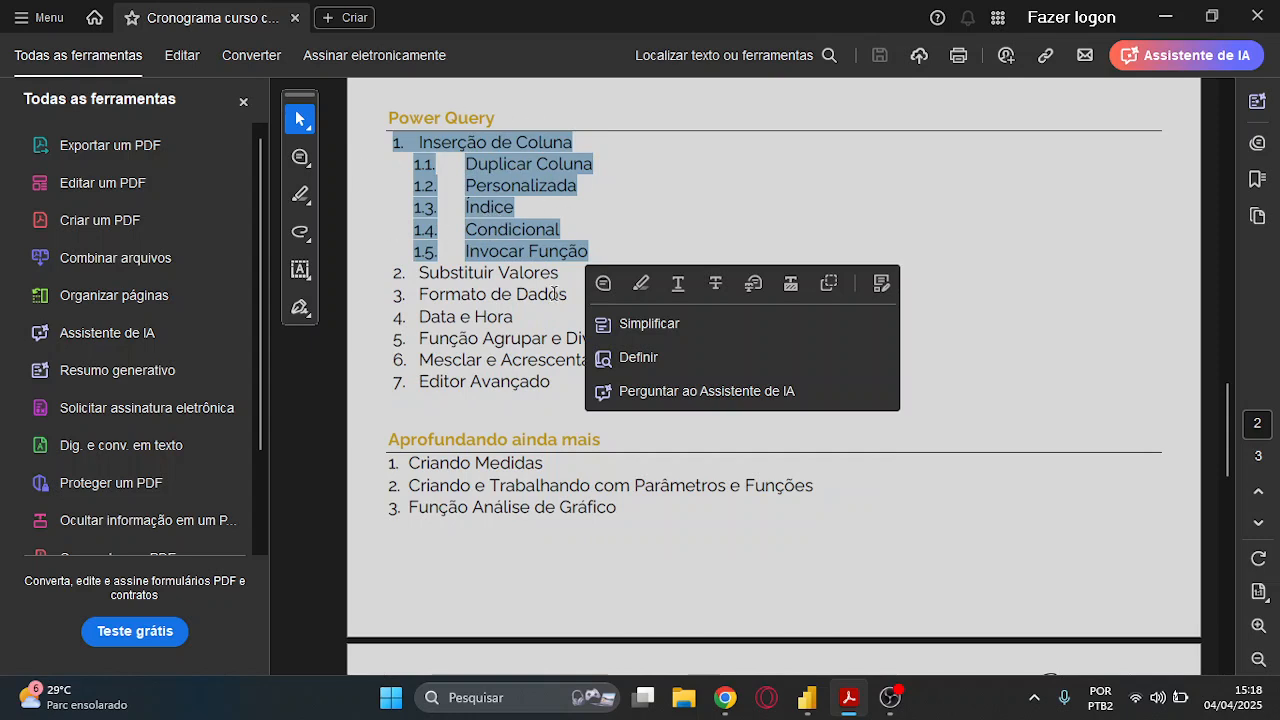
{"action": "left_click", "coordinate": [629, 209]}
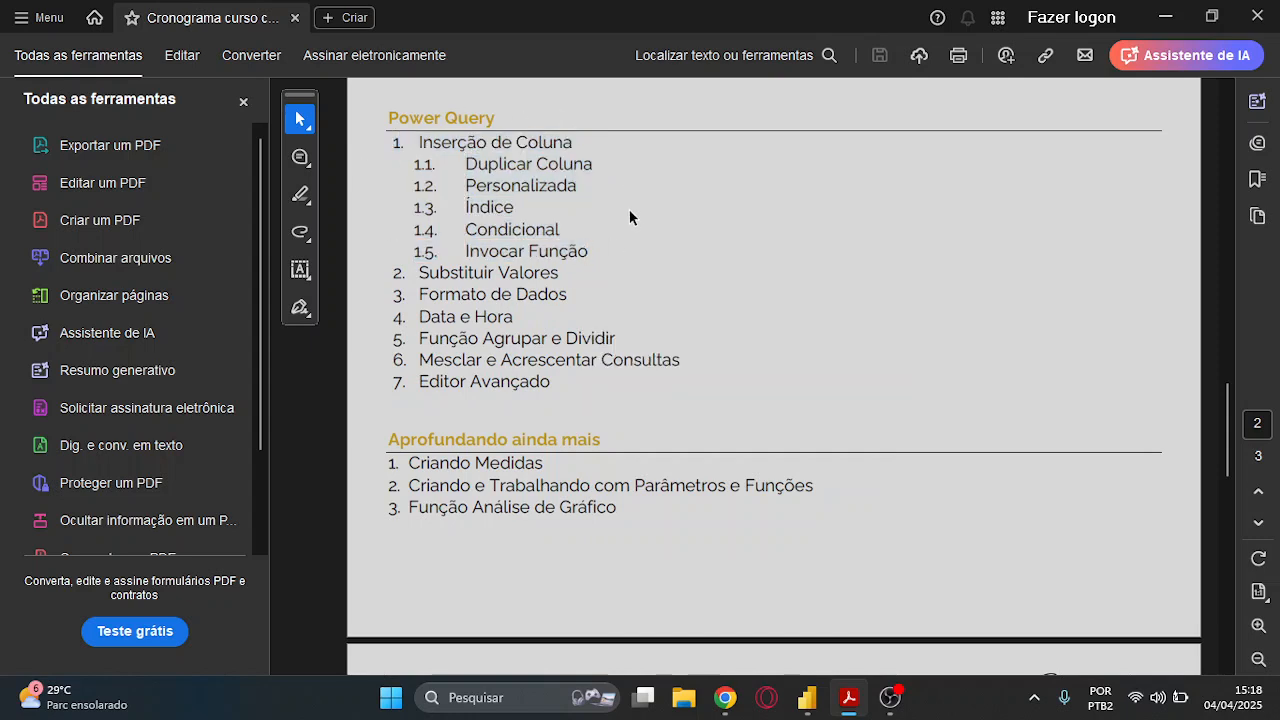
Switch to the Power Query Editor, refresh the Planilha1 data preview and show the column-adding tools
{"action": "left_click", "coordinate": [810, 700]}
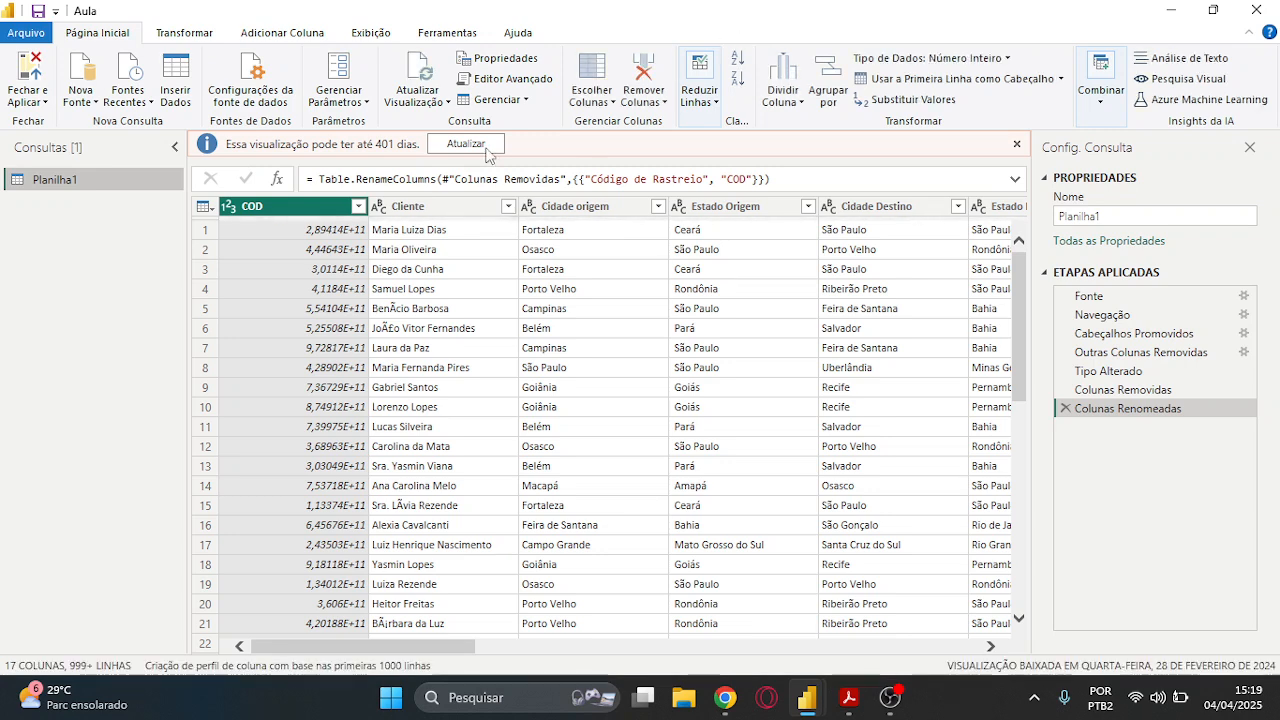
{"action": "left_click", "coordinate": [483, 150]}
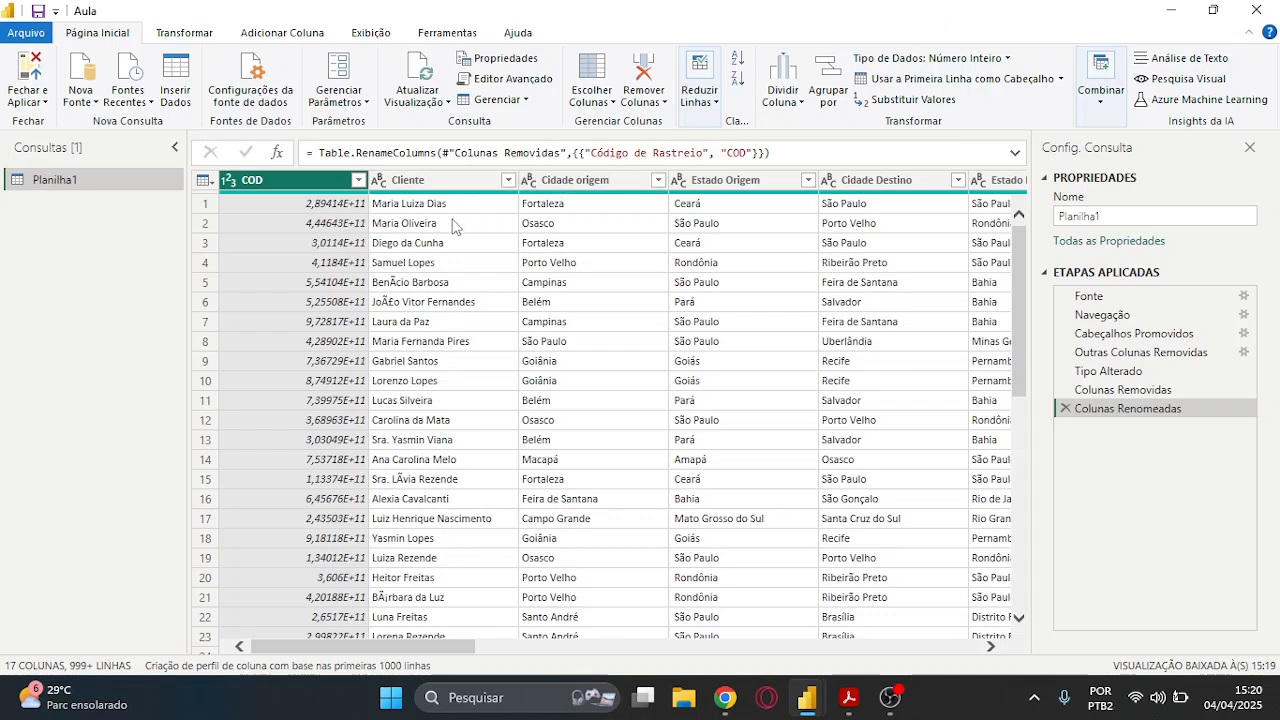
{"action": "left_click", "coordinate": [289, 36]}
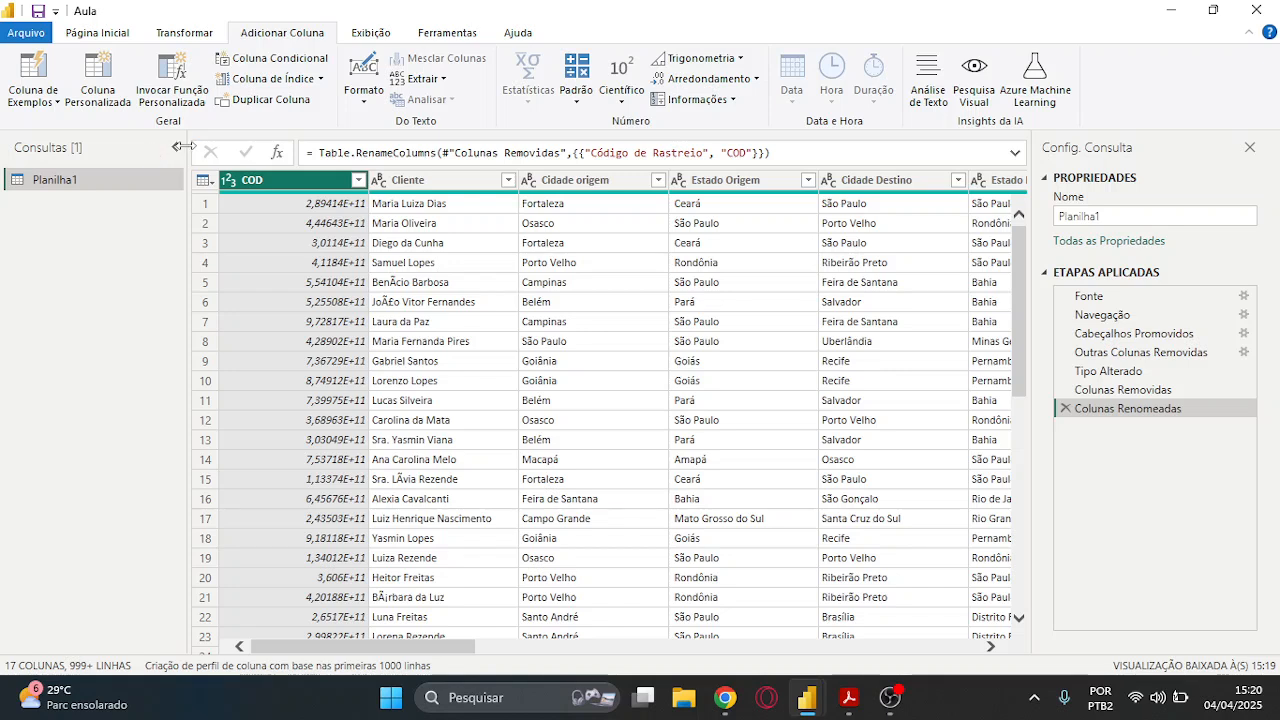
Switch to the course outline PDF and check the subtopics listed under Inserção de Coluna
{"action": "left_click", "coordinate": [842, 707]}
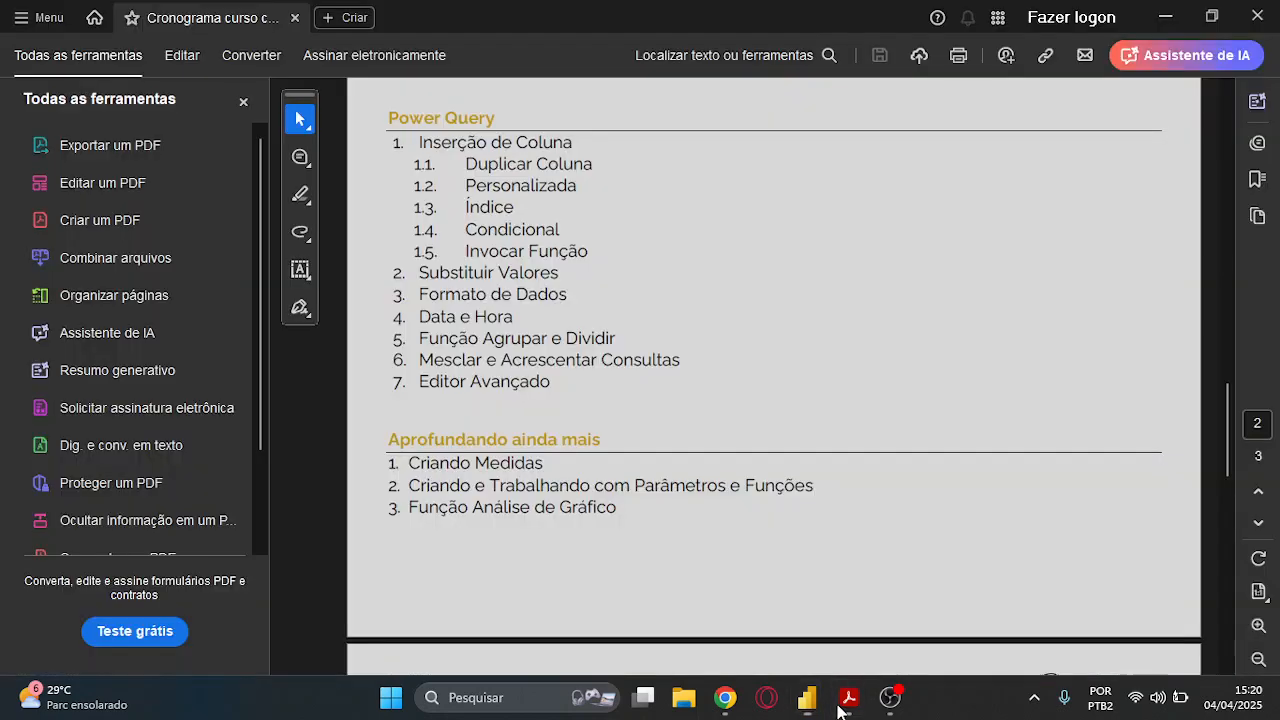
{"action": "left_click_drag", "start_coordinate": [598, 251], "coordinate": [588, 164]}
{"action": "left_click", "coordinate": [574, 195]}
{"action": "left_click_drag", "start_coordinate": [455, 188], "coordinate": [543, 210]}
{"action": "left_click", "coordinate": [514, 240]}
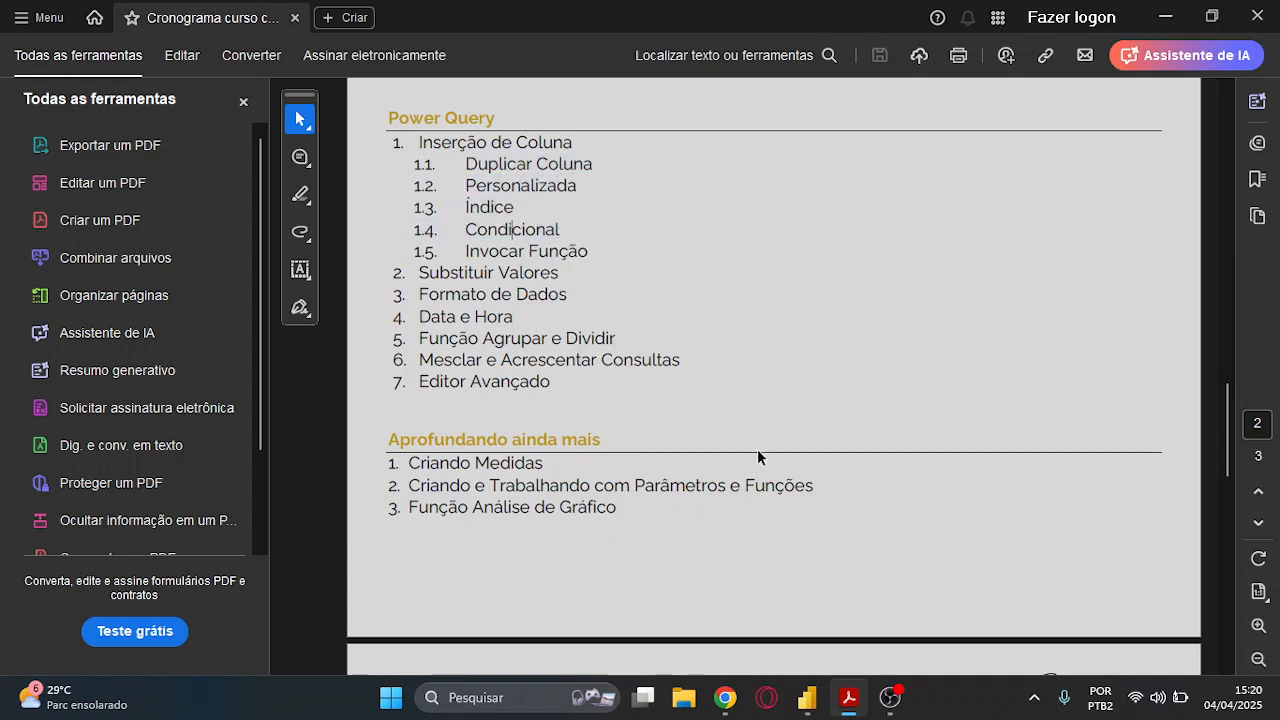
Return to the Power Query Editor and start a custom column named "Parcelamento 3x" in Planilha1
{"action": "mouse_move", "coordinate": [812, 700]}
{"action": "left_click", "coordinate": [907, 630]}
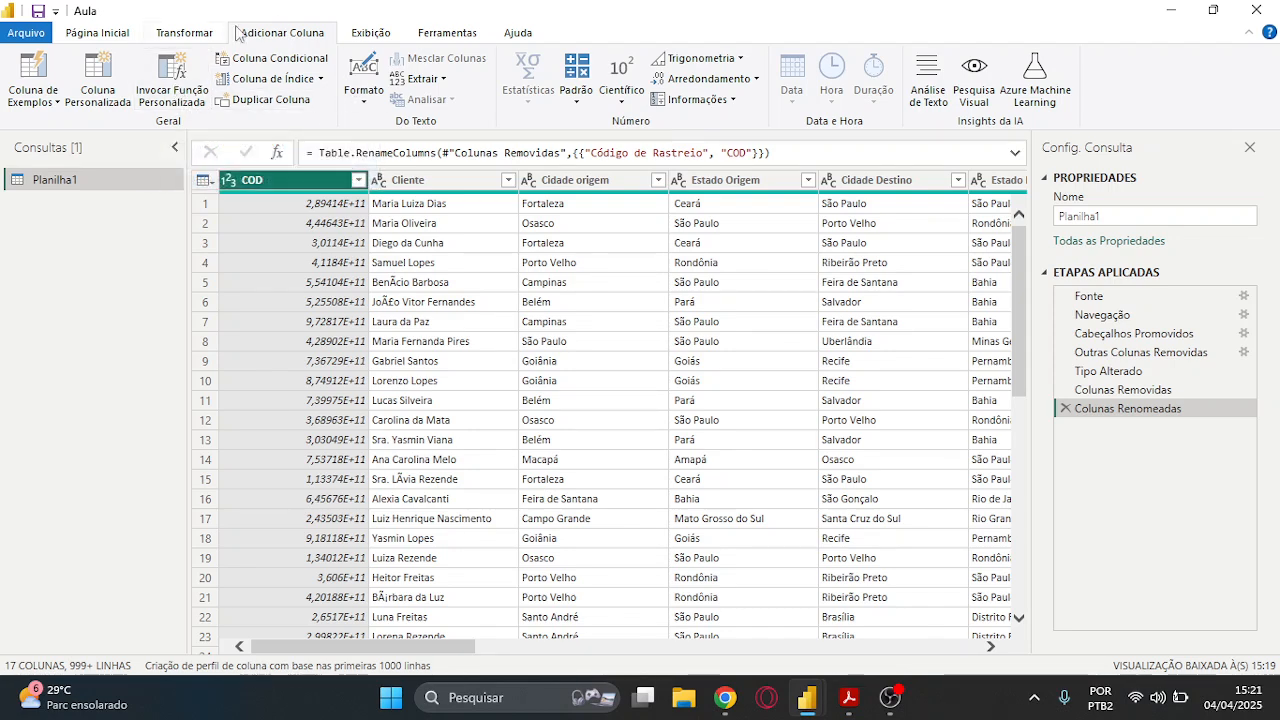
{"action": "left_click", "coordinate": [112, 80]}
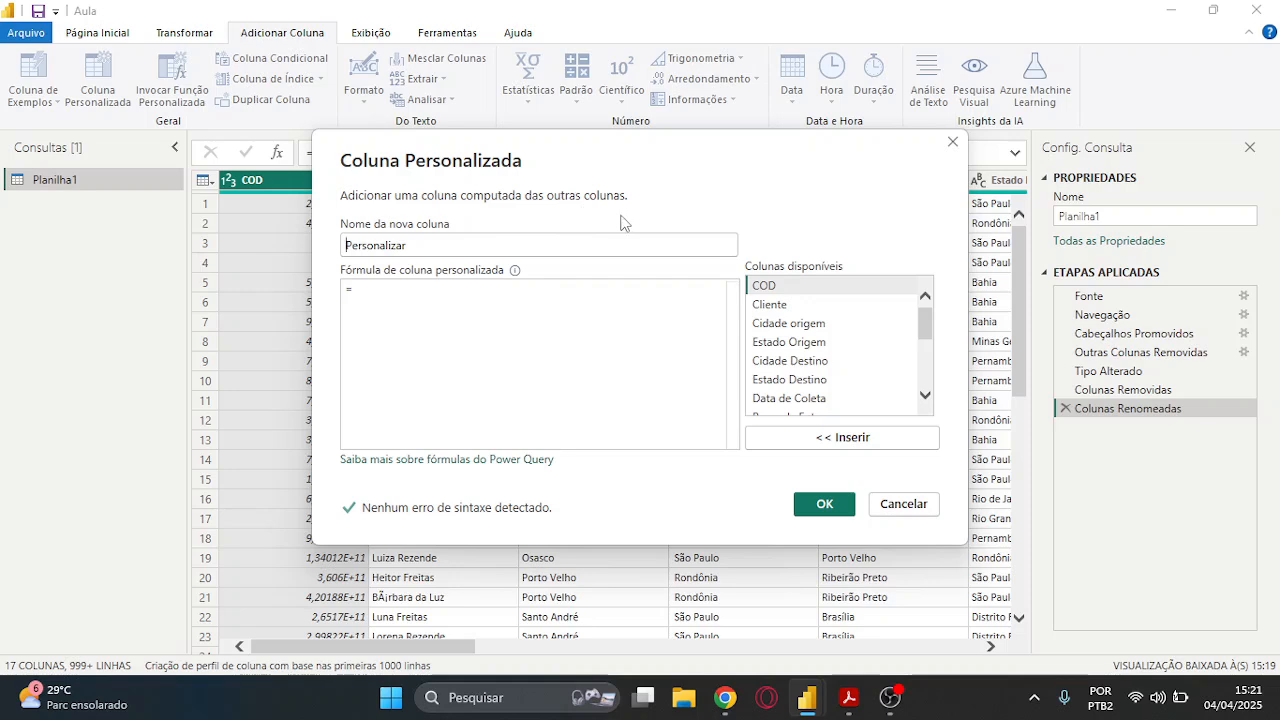
{"action": "double_click", "coordinate": [500, 247]}
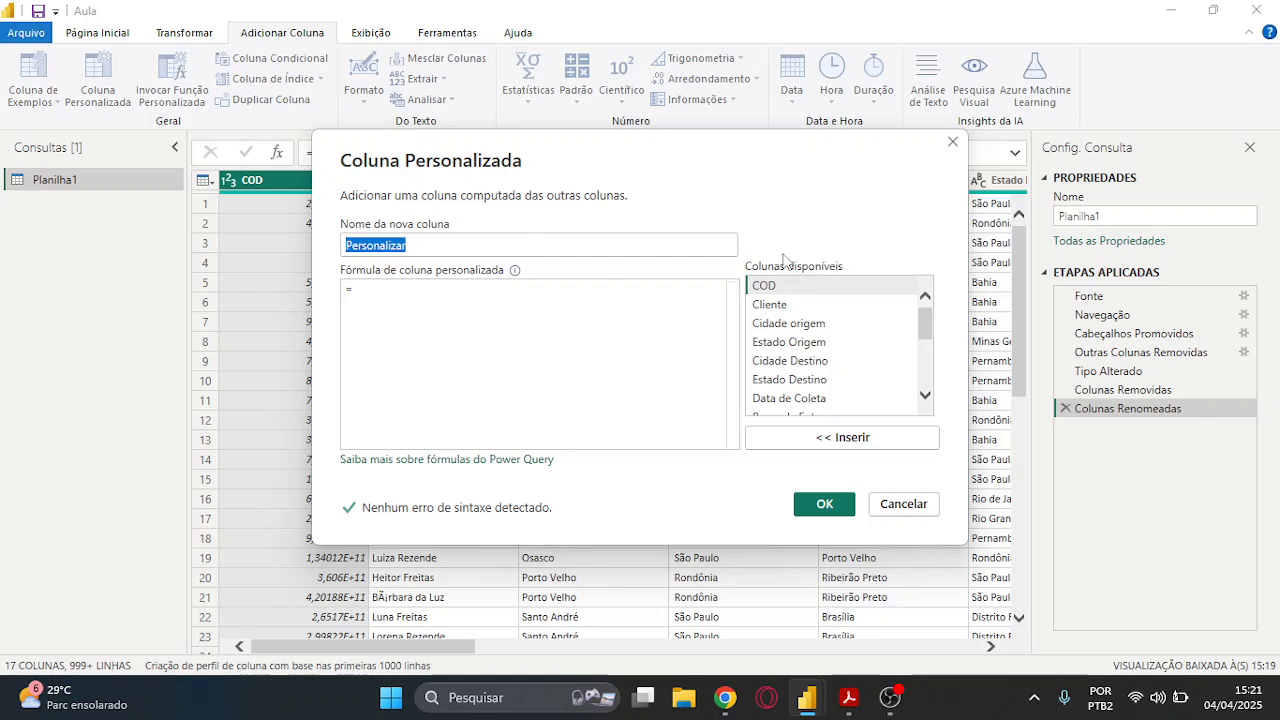
{"action": "left_click_drag", "start_coordinate": [926, 325], "coordinate": [924, 368]}
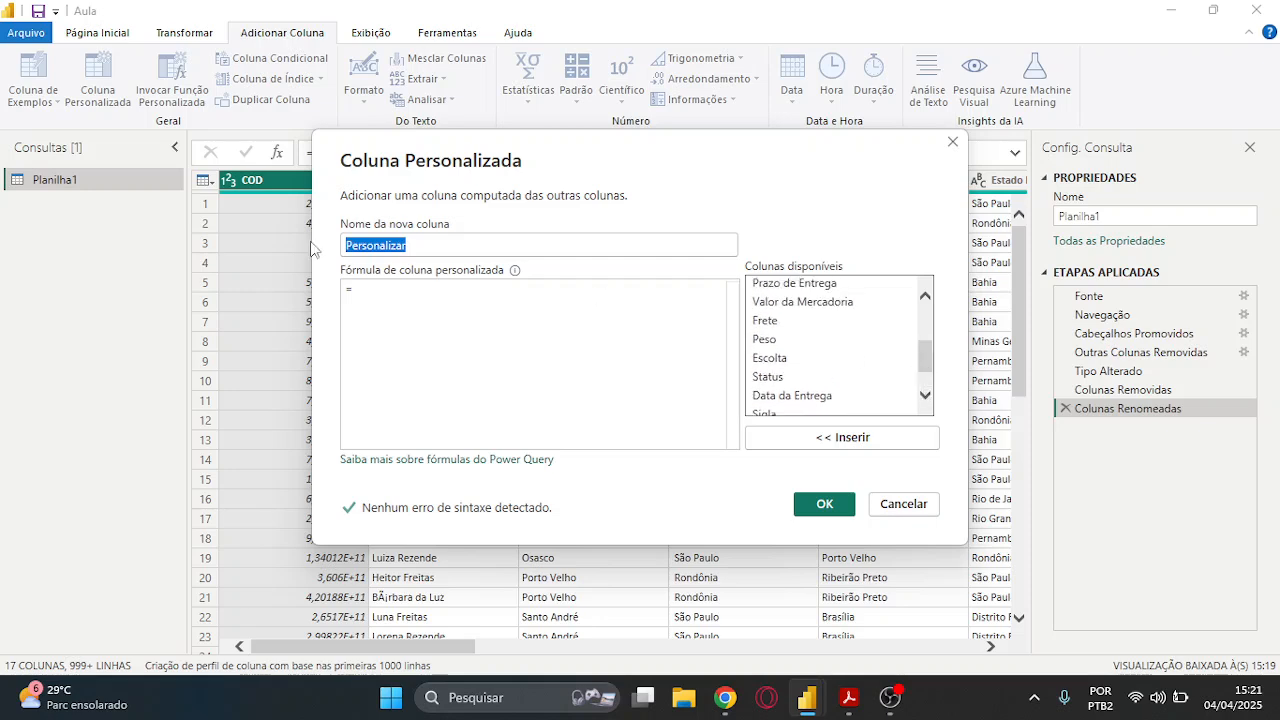
{"action": "left_click", "coordinate": [559, 245]}
{"action": "double_click", "coordinate": [559, 245]}
{"action": "type", "text": "Parcela"}
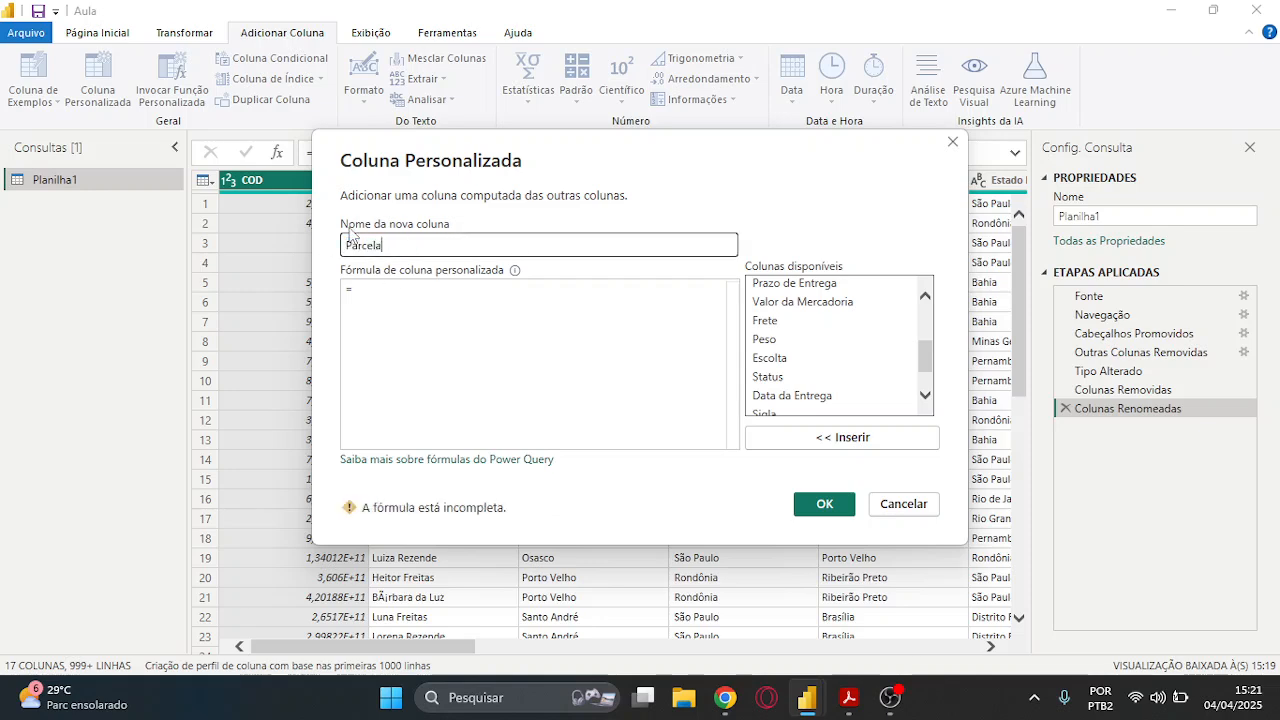
{"action": "type", "text": "mento 3x"}
Set the custom column's formula to [Frete]/3 and create the column
{"action": "left_click", "coordinate": [440, 328]}
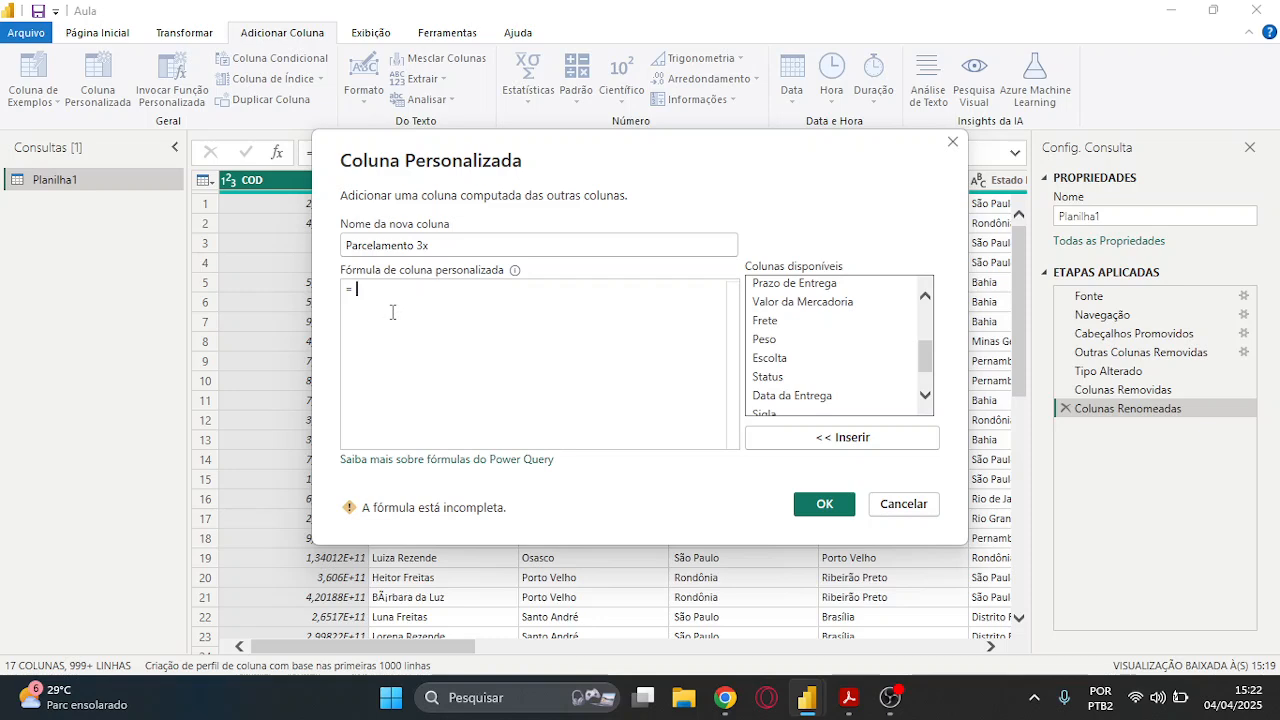
{"action": "double_click", "coordinate": [765, 321]}
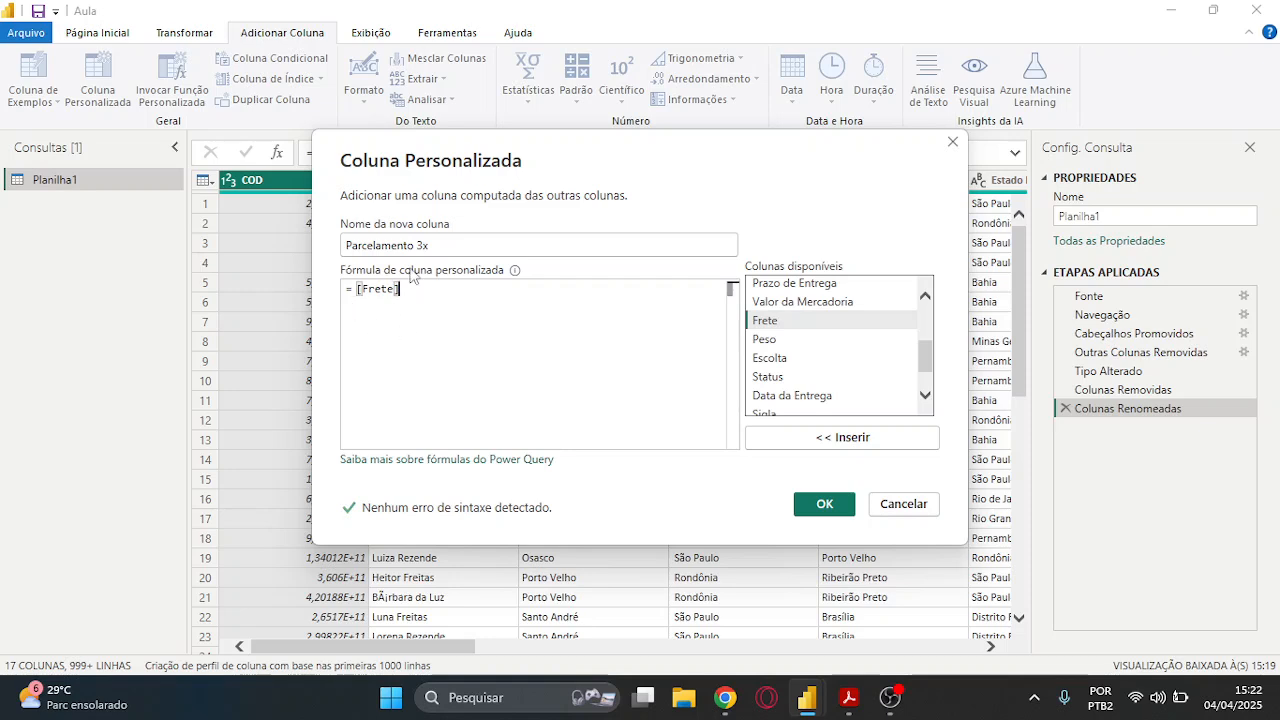
{"action": "type", "text": "/3"}
{"action": "left_click", "coordinate": [826, 510]}
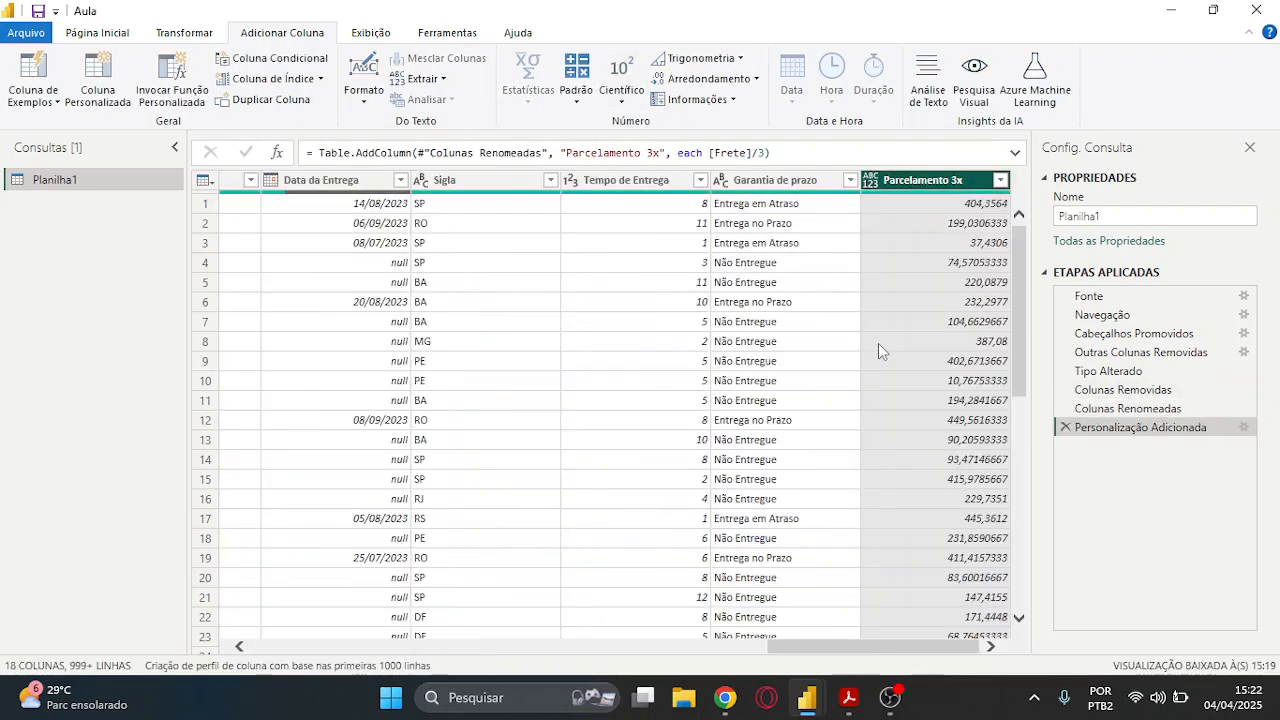
Compare the first row's Parcelamento 3x value with its Frete value, and inspect the new column's values across further rows
{"action": "left_click", "coordinate": [975, 205]}
{"action": "left_click_drag", "start_coordinate": [819, 540], "coordinate": [940, 514]}
{"action": "left_click", "coordinate": [367, 207]}
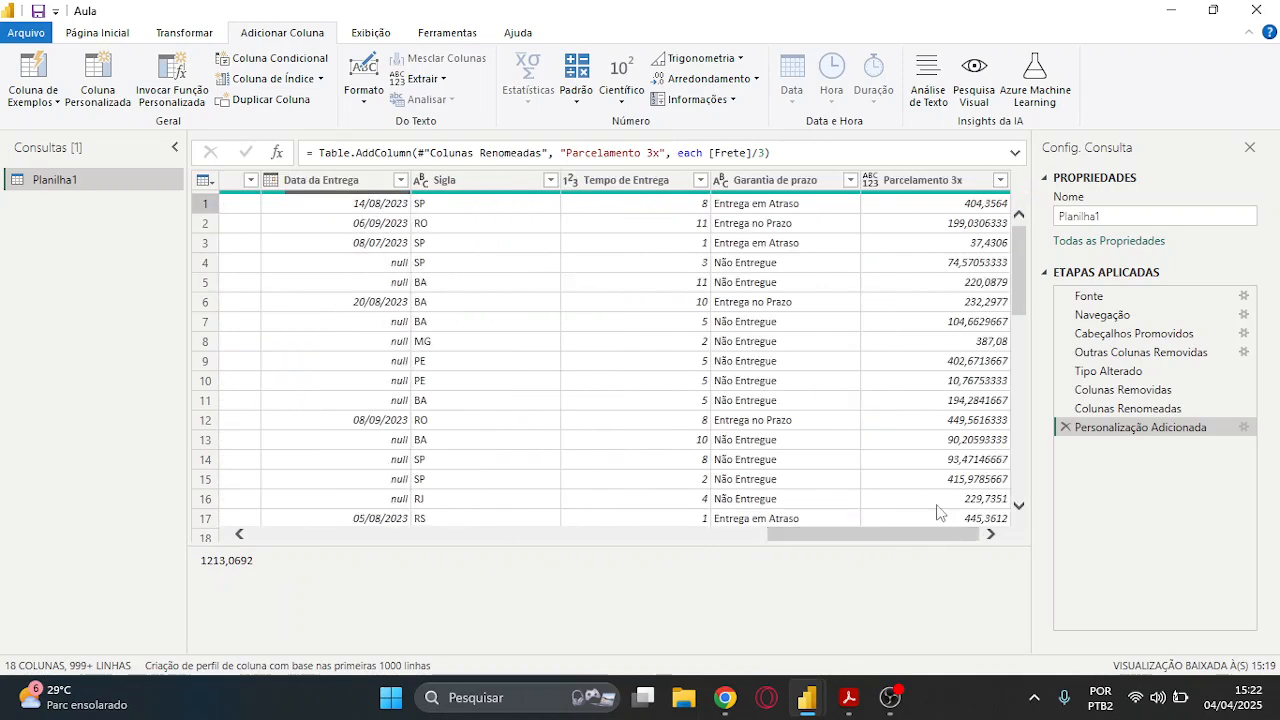
{"action": "left_click", "coordinate": [944, 205]}
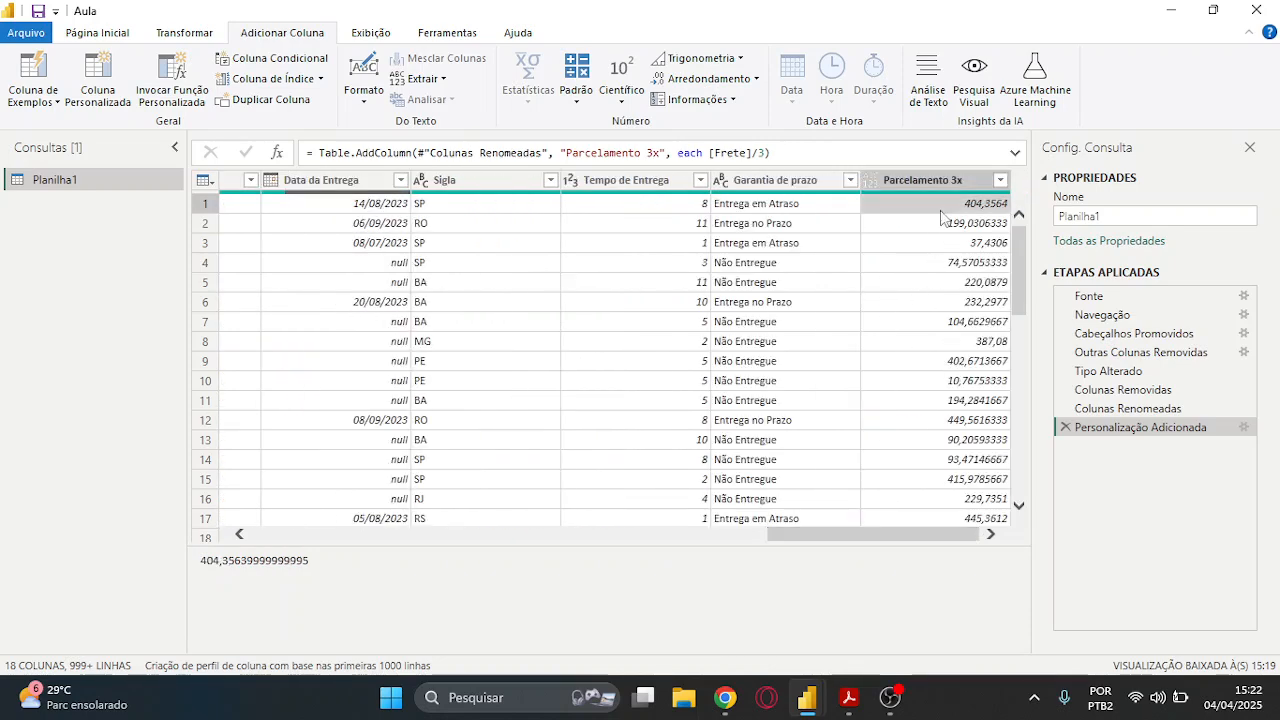
{"action": "scroll", "coordinate": [938, 280], "scroll_direction": "down", "scroll_amount": 20}
{"action": "scroll", "coordinate": [934, 347], "scroll_direction": "down", "scroll_amount": 20}
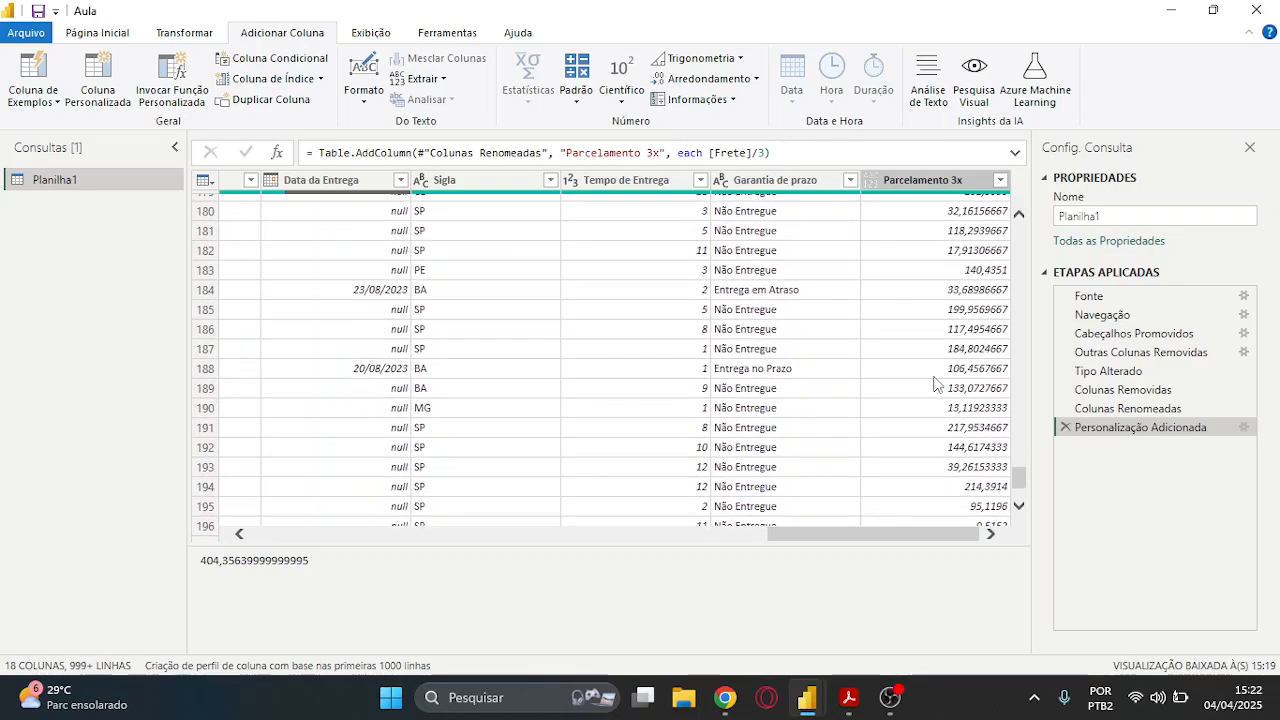
{"action": "scroll", "coordinate": [934, 383], "scroll_direction": "down", "scroll_amount": 2}
{"action": "scroll", "coordinate": [934, 383], "scroll_direction": "down", "scroll_amount": 13}
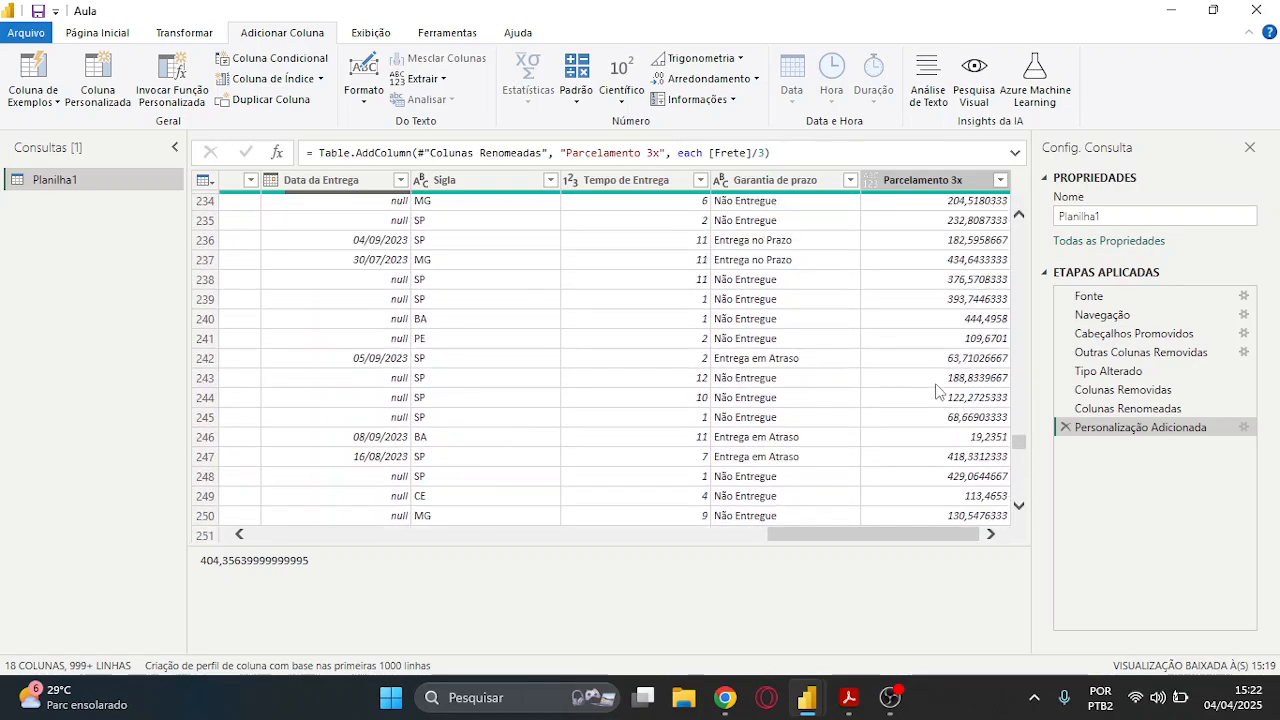
{"action": "scroll", "coordinate": [936, 389], "scroll_direction": "up", "scroll_amount": 20}
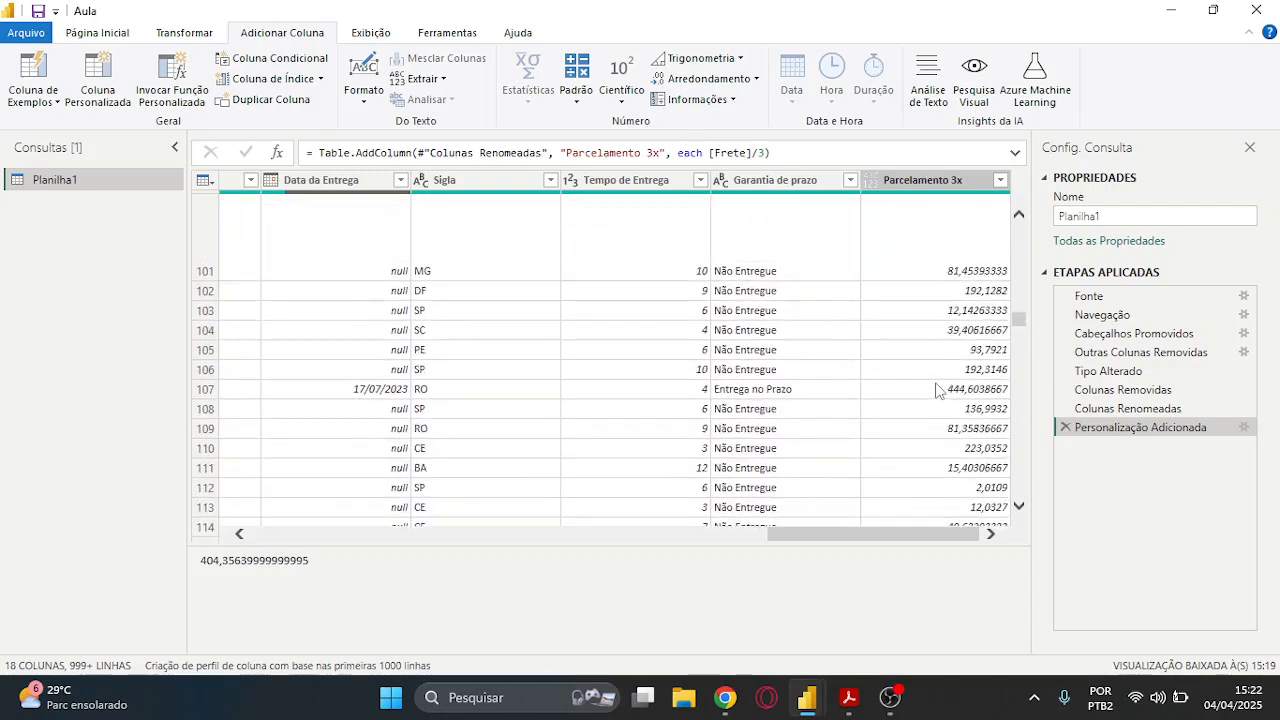
Reopen the Parcelamento 3x column's definition, replace its formula with "m" and browse the suggested functions
{"action": "left_click", "coordinate": [1243, 427]}
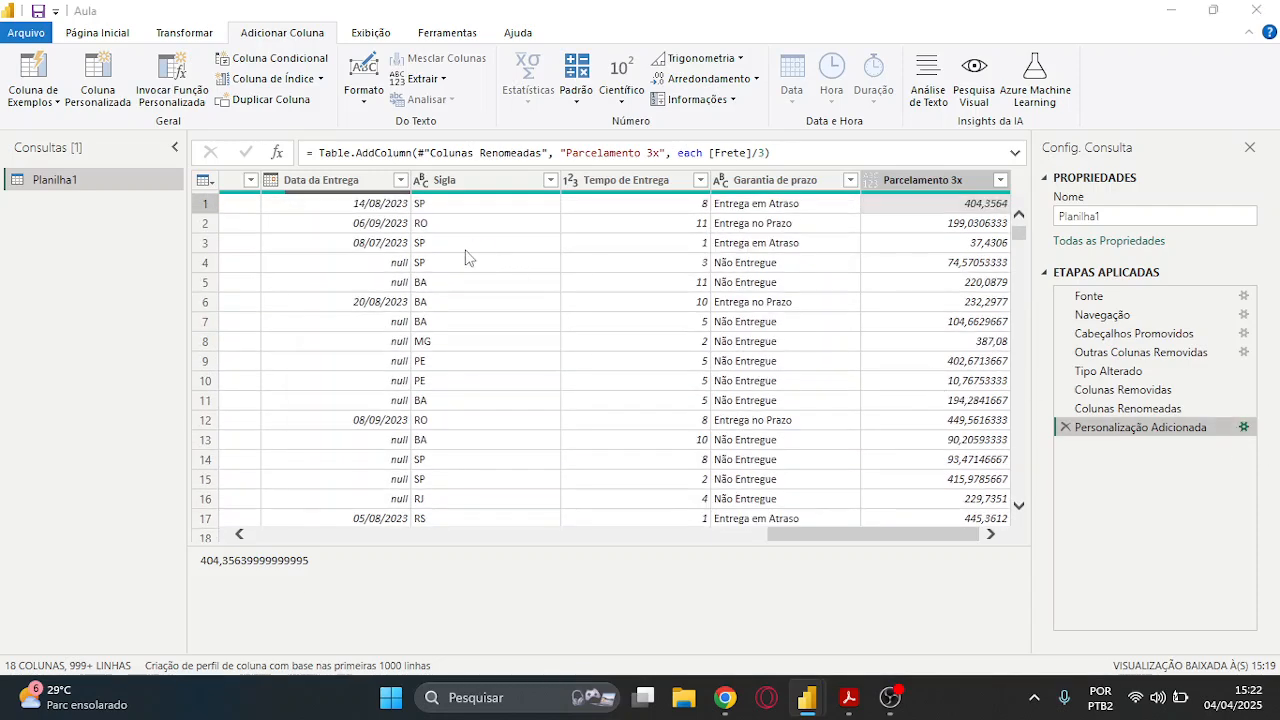
{"action": "left_click_drag", "start_coordinate": [413, 289], "coordinate": [357, 288]}
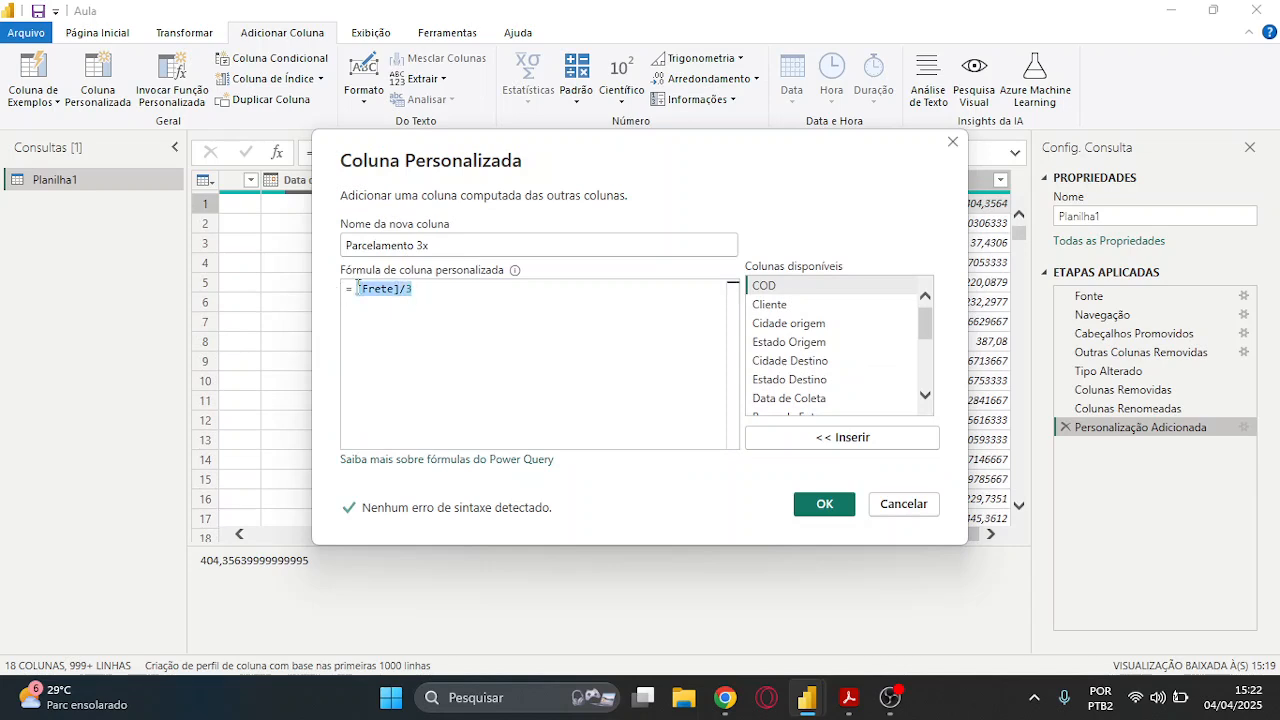
{"action": "key", "text": "BackSpace"}
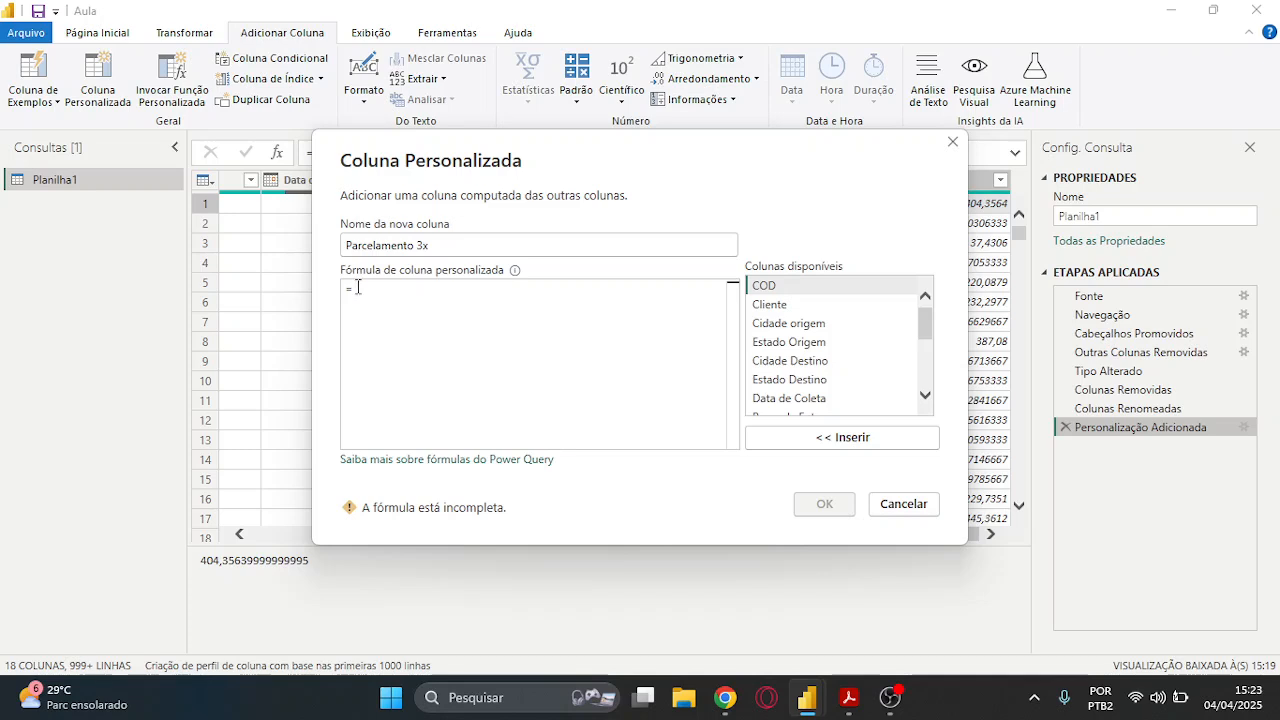
{"action": "type", "text": "M"}
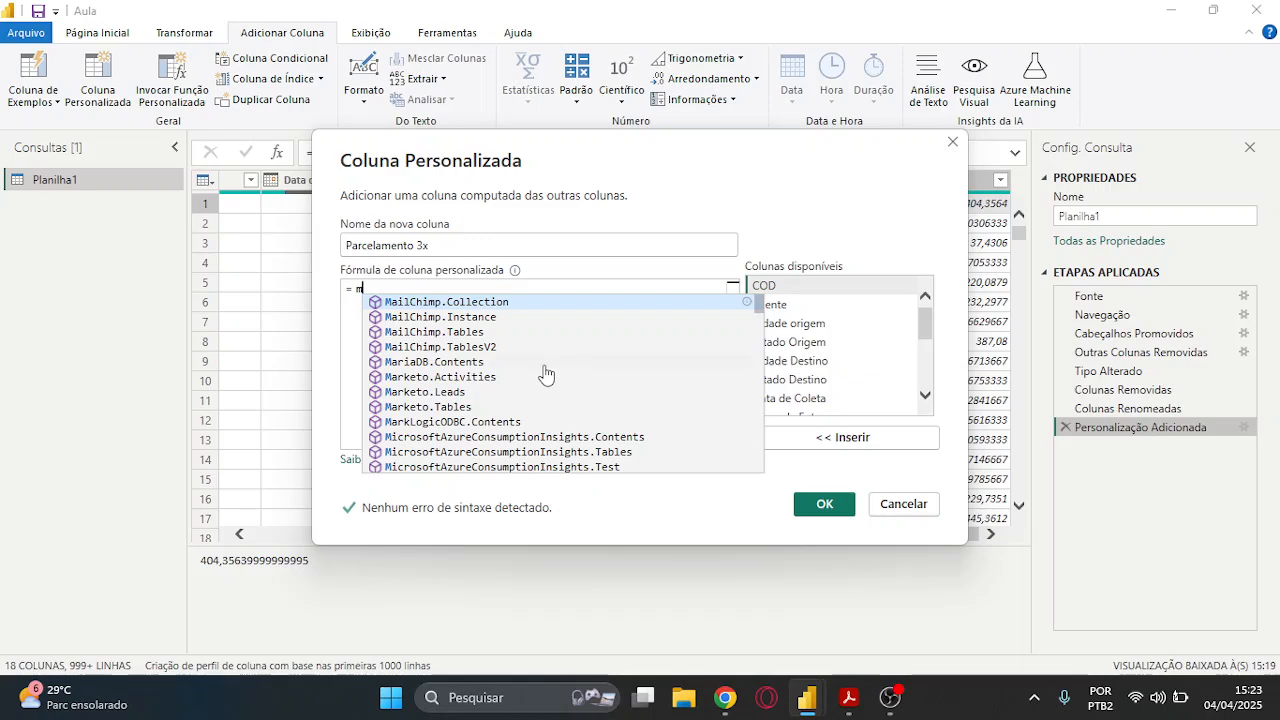
{"action": "scroll", "coordinate": [545, 374], "scroll_direction": "down", "scroll_amount": 5}
{"action": "scroll", "coordinate": [545, 374], "scroll_direction": "down", "scroll_amount": 15}
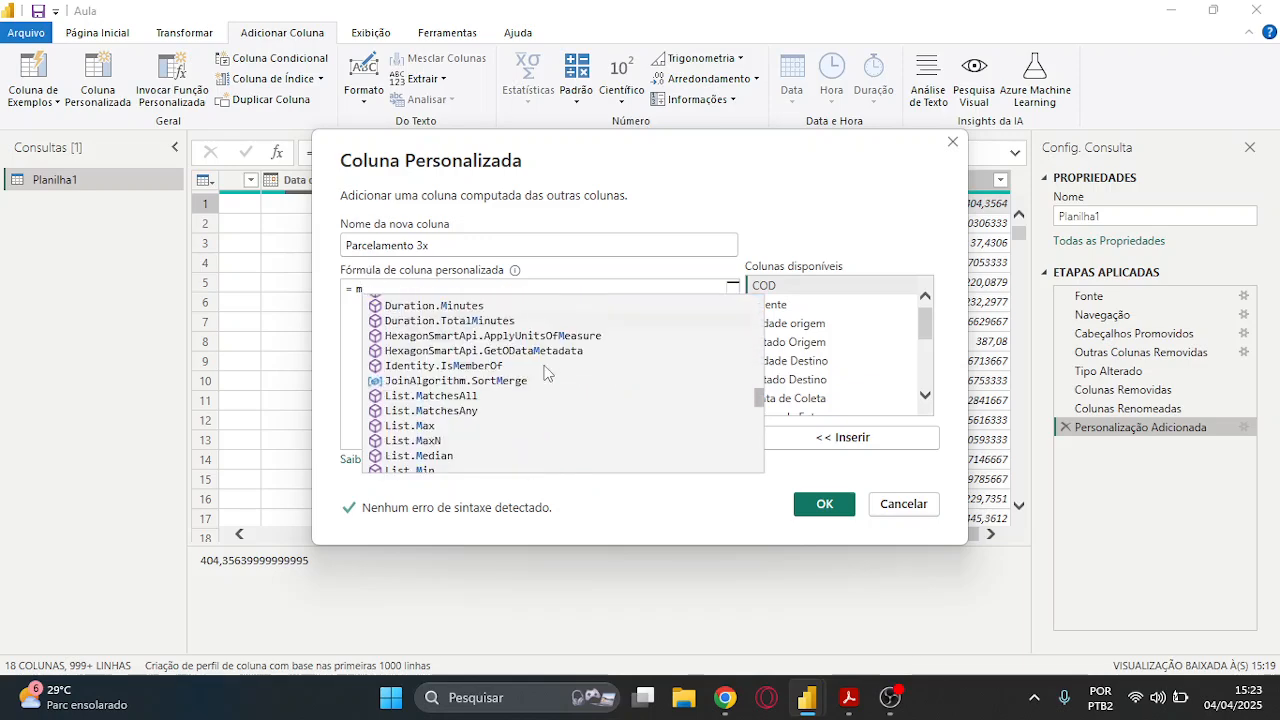
{"action": "scroll", "coordinate": [545, 373], "scroll_direction": "down", "scroll_amount": 10}
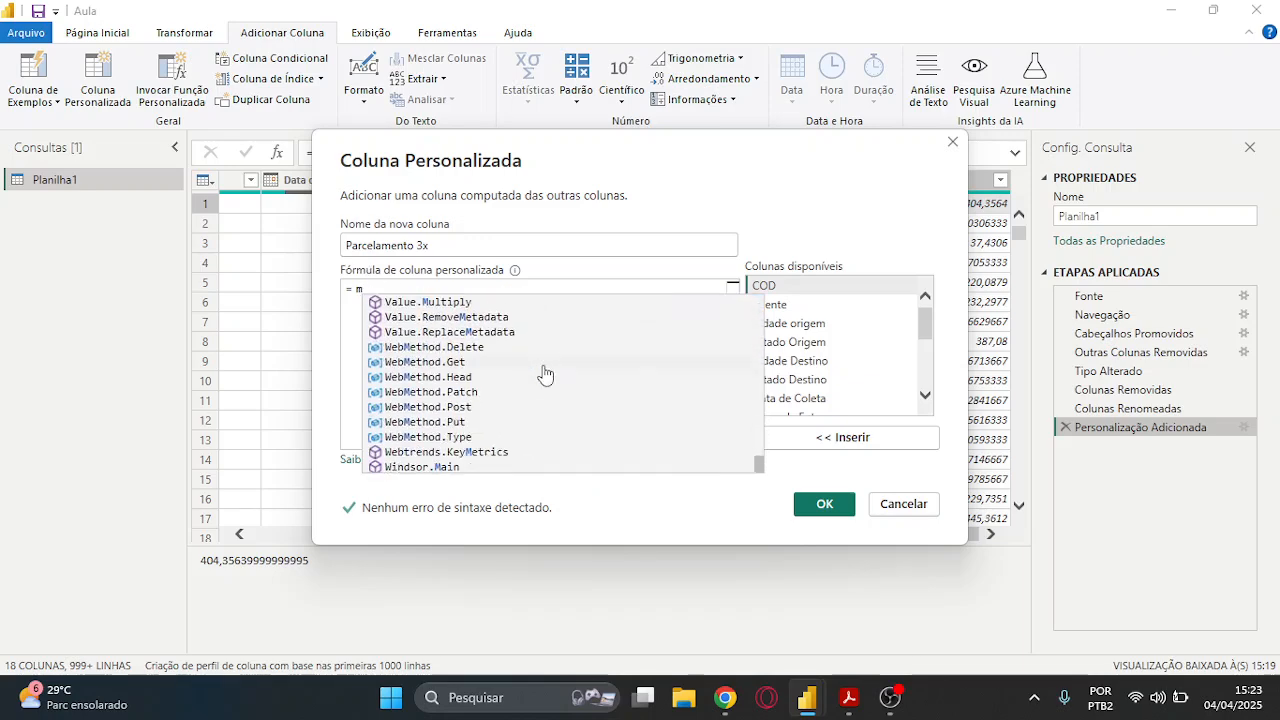
{"action": "scroll", "coordinate": [545, 374], "scroll_direction": "up", "scroll_amount": 20}
{"action": "scroll", "coordinate": [545, 374], "scroll_direction": "down", "scroll_amount": 15}
{"action": "scroll", "coordinate": [545, 374], "scroll_direction": "up", "scroll_amount": 2}
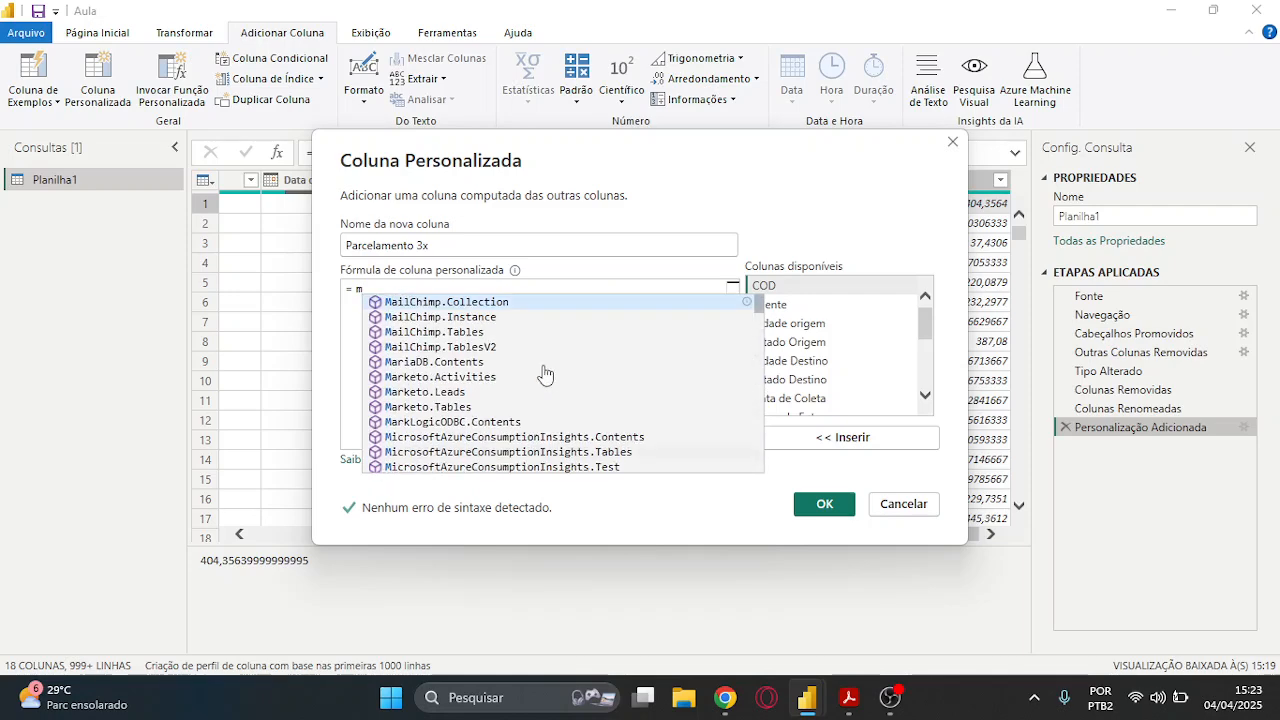
Browse the functions suggested for "p" in the custom column formula, and empty the formula again
{"action": "key", "text": "BackSpace"}
{"action": "type", "text": "p"}
{"action": "scroll", "coordinate": [545, 373], "scroll_direction": "down", "scroll_amount": 2}
{"action": "scroll", "coordinate": [545, 373], "scroll_direction": "up", "scroll_amount": 15}
{"action": "scroll", "coordinate": [545, 373], "scroll_direction": "down", "scroll_amount": 20}
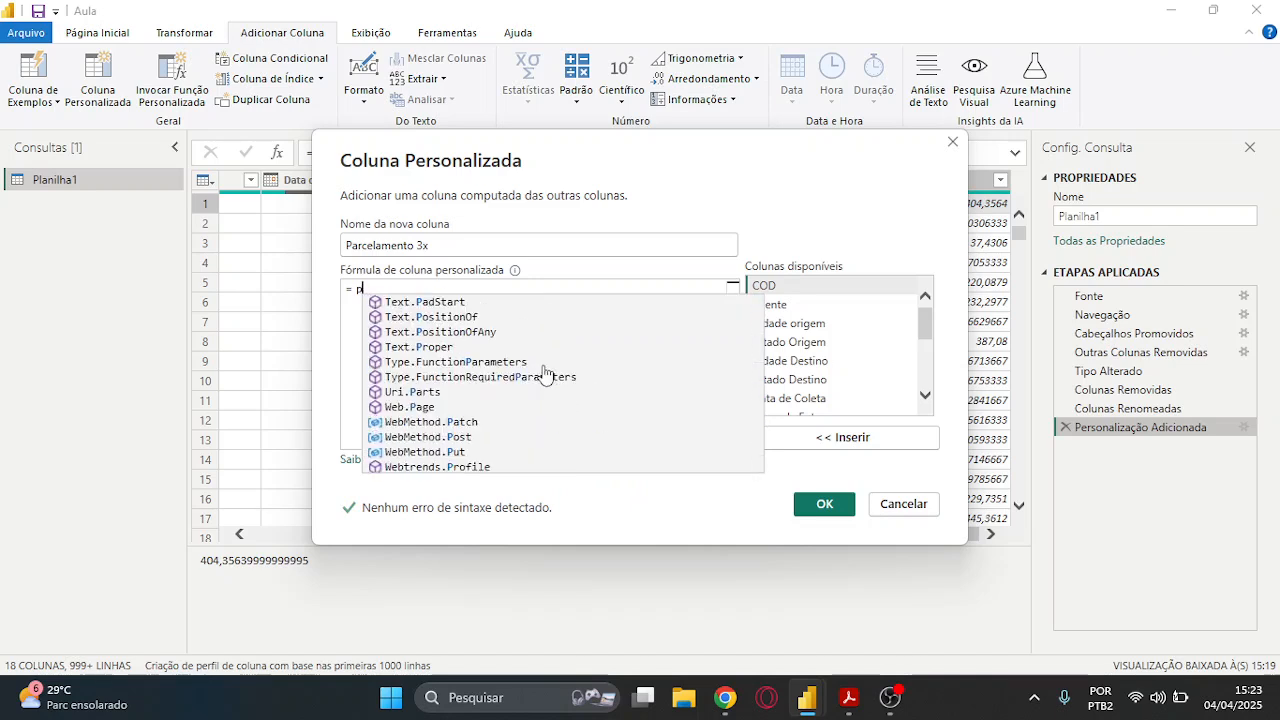
{"action": "key", "text": "BackSpace"}
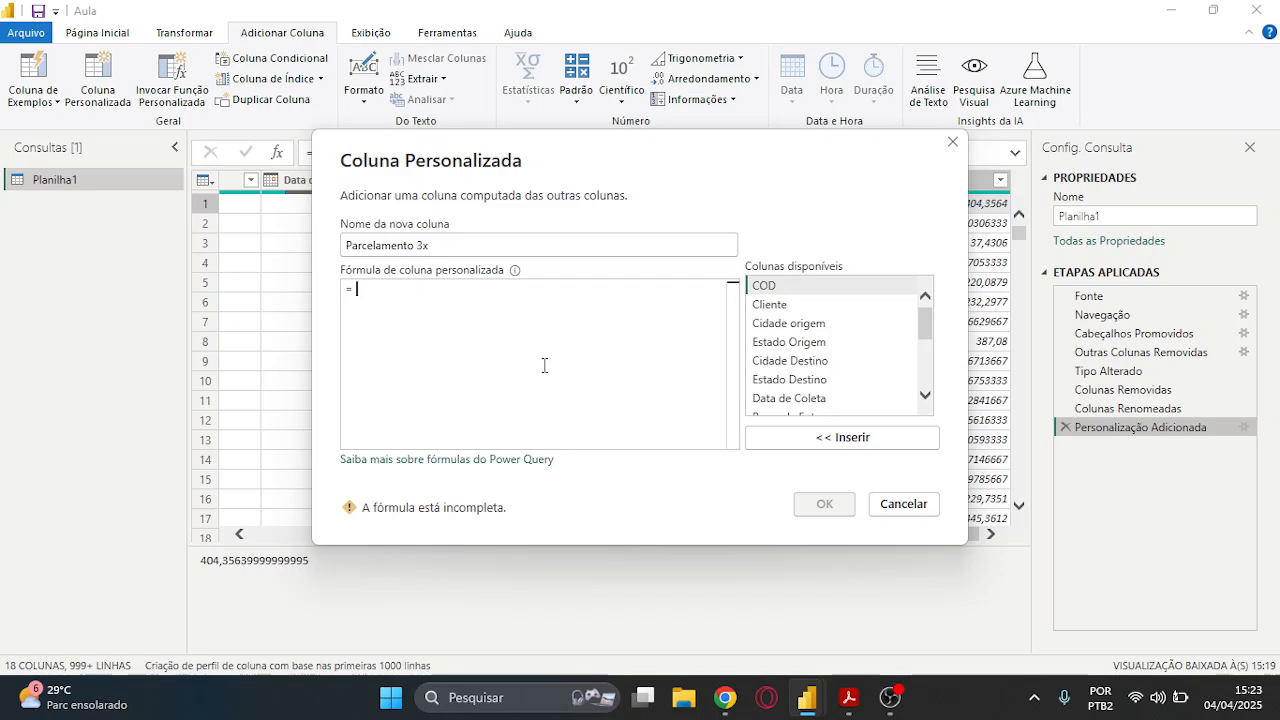
Look up the functions suggested for "extr" in the custom column formula, and clear the entry
{"action": "type", "text": "ex"}
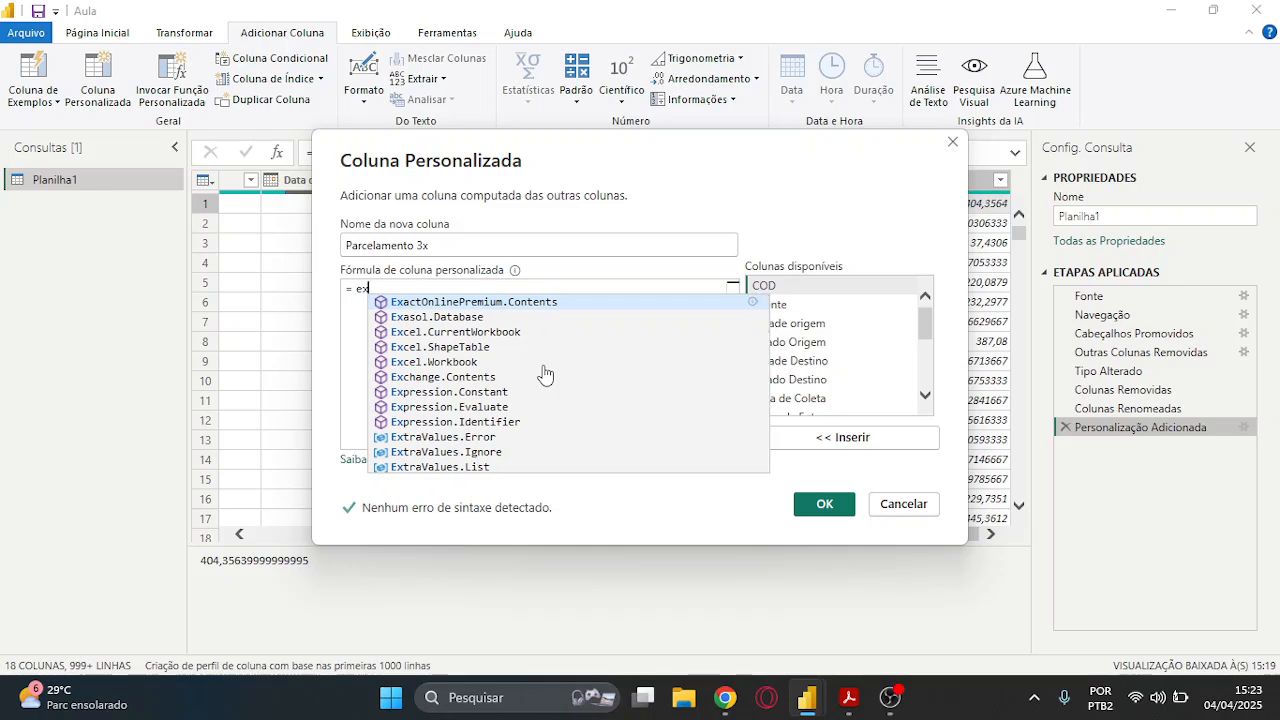
{"action": "type", "text": "tr"}
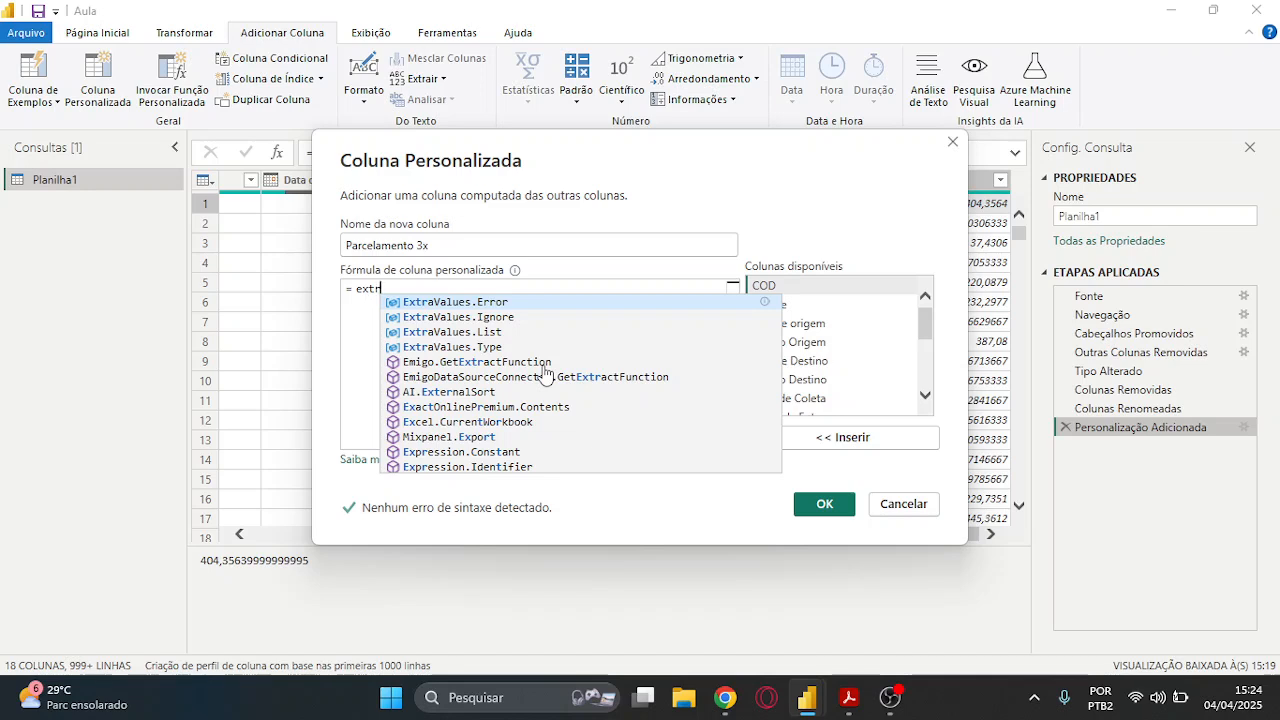
{"action": "key", "text": "BackSpace"}
{"action": "key", "text": "BackSpace"}
{"action": "key", "text": "BackSpace"}
{"action": "key", "text": "BackSpace"}
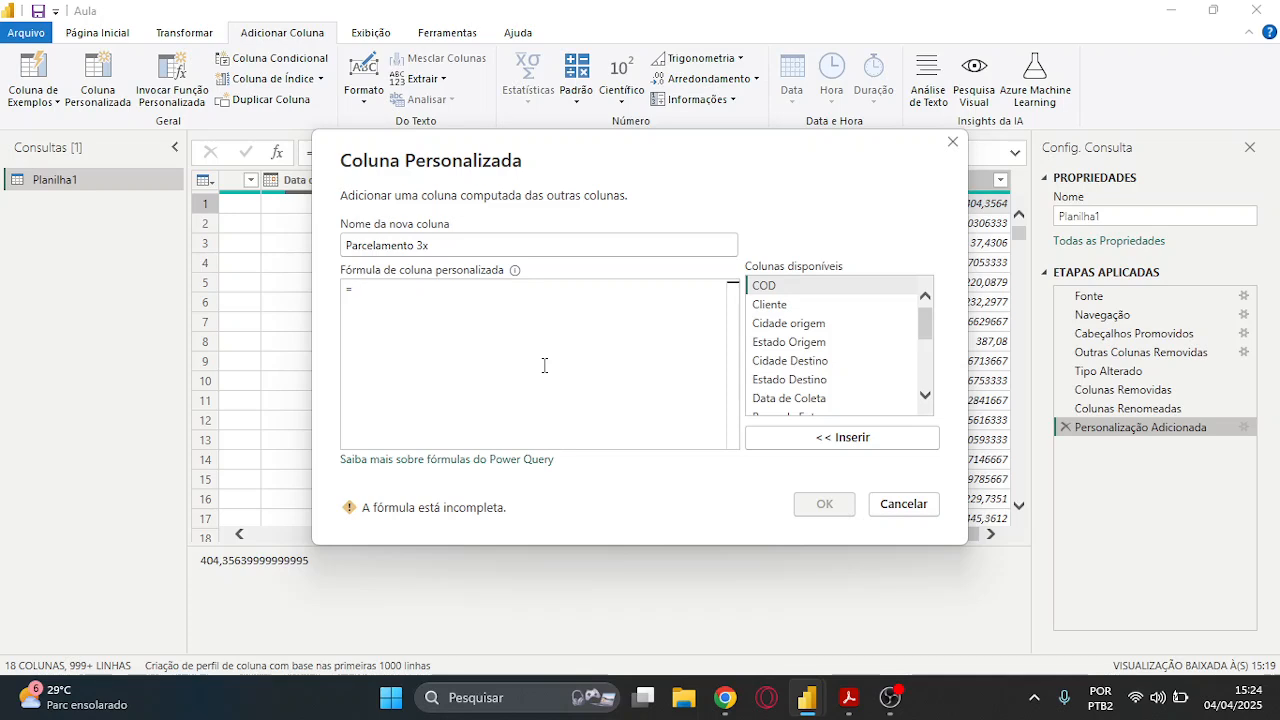
Switch to File Explorer and browse from Área de Trabalho through Documentos, 1- Particular and 4 - Power BI to a student's Acompanhamento folder
{"action": "left_click", "coordinate": [683, 699]}
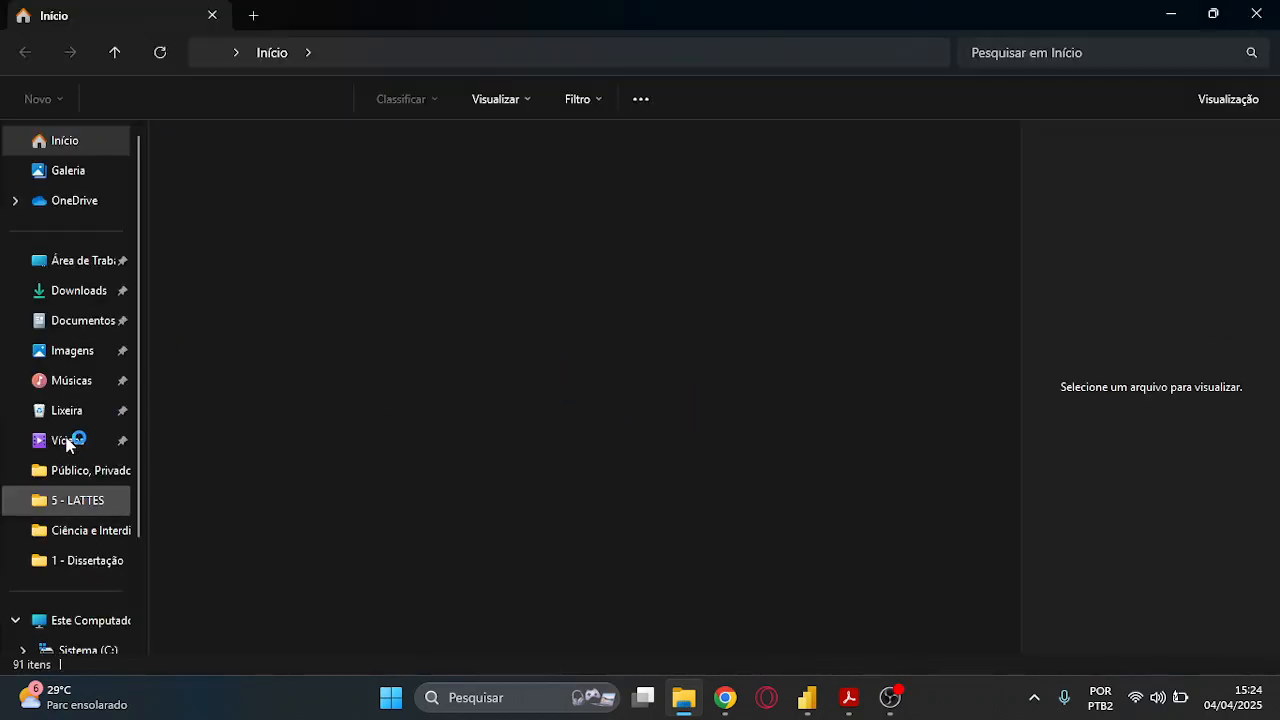
{"action": "left_click", "coordinate": [78, 271]}
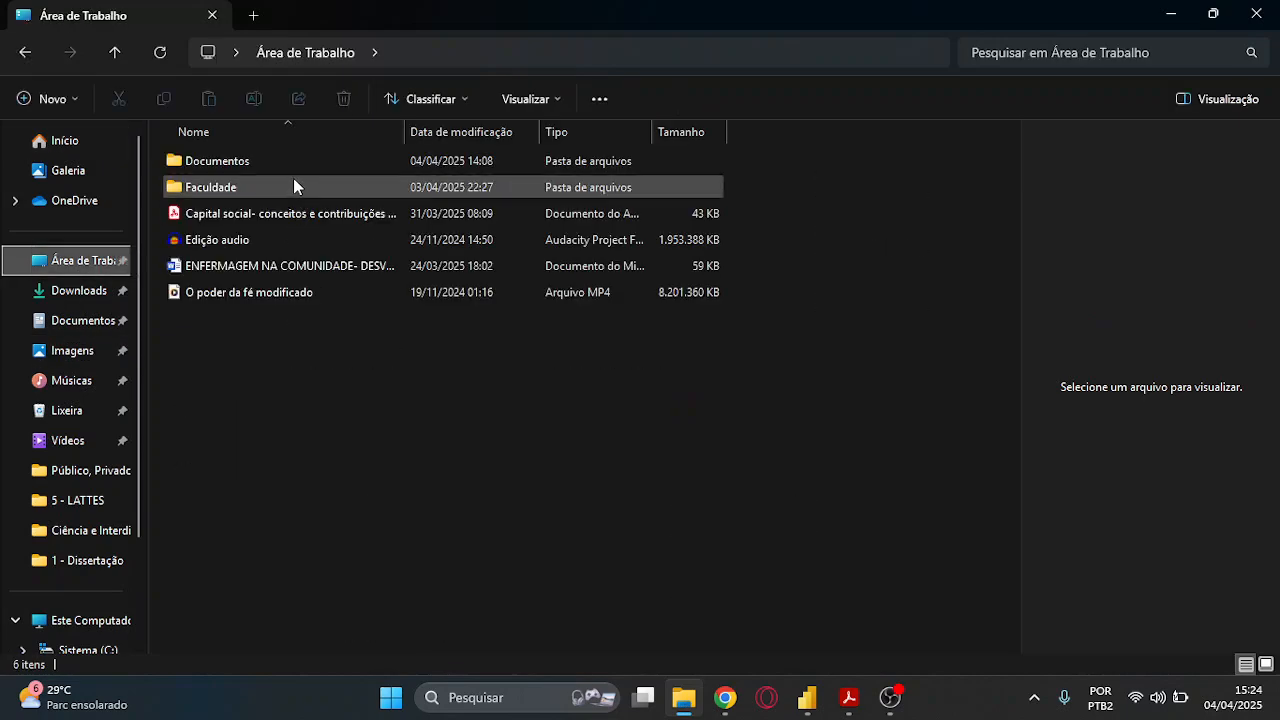
{"action": "left_click", "coordinate": [284, 167]}
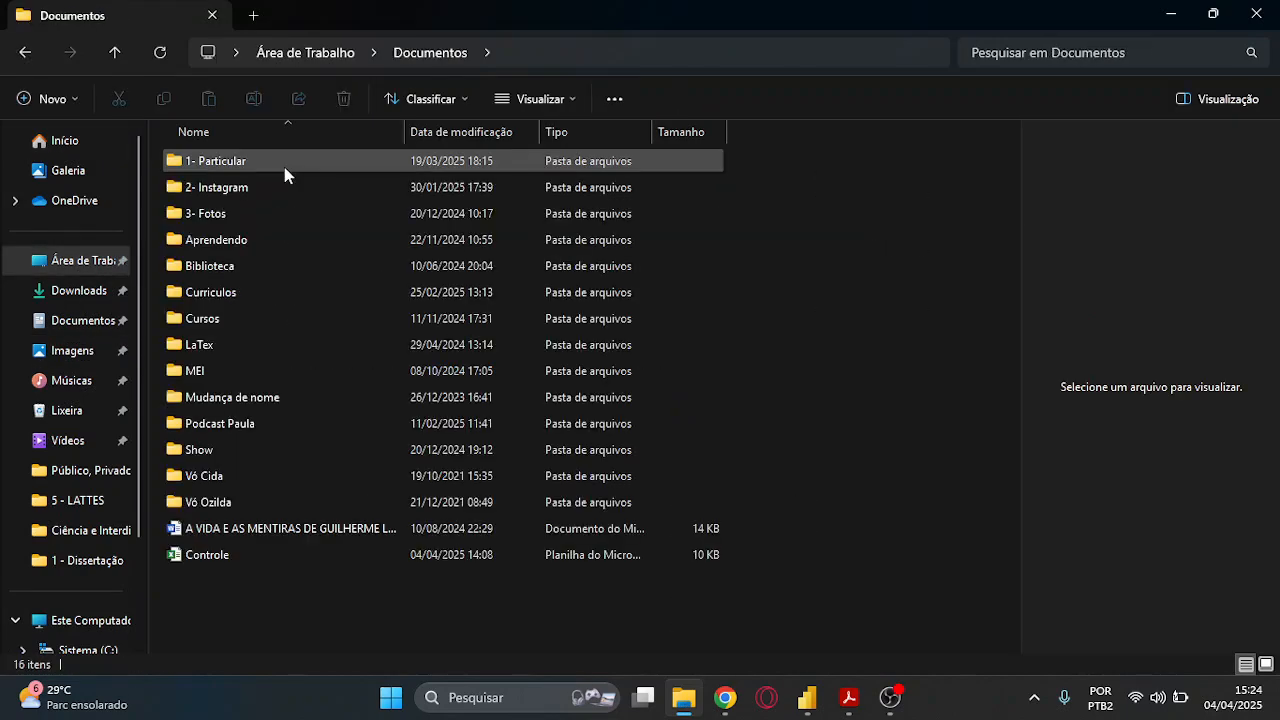
{"action": "double_click", "coordinate": [284, 162]}
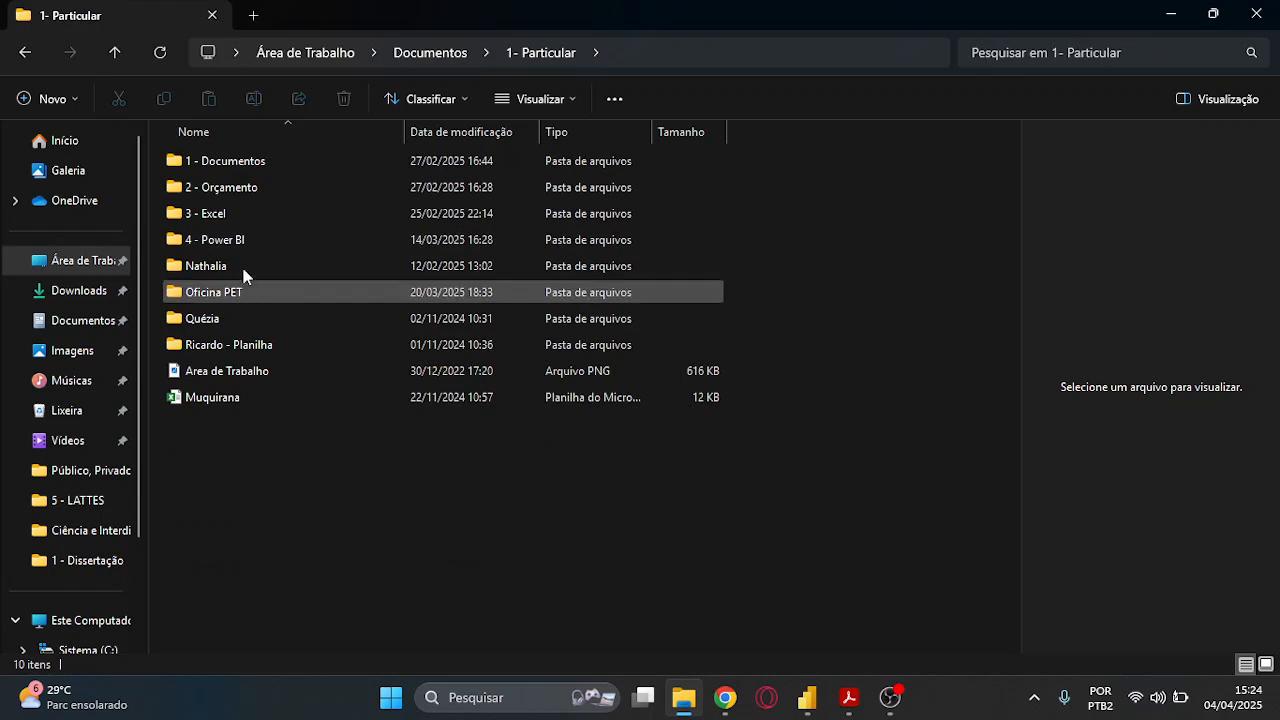
{"action": "double_click", "coordinate": [226, 240]}
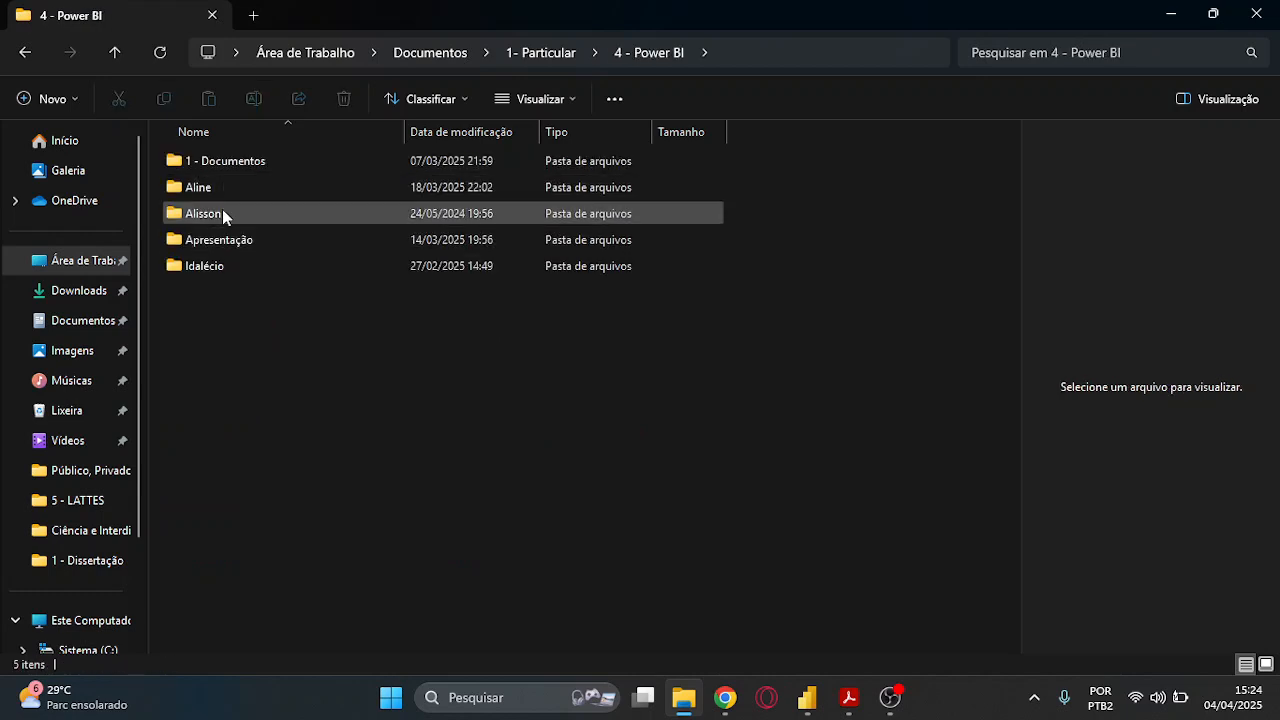
{"action": "double_click", "coordinate": [222, 212]}
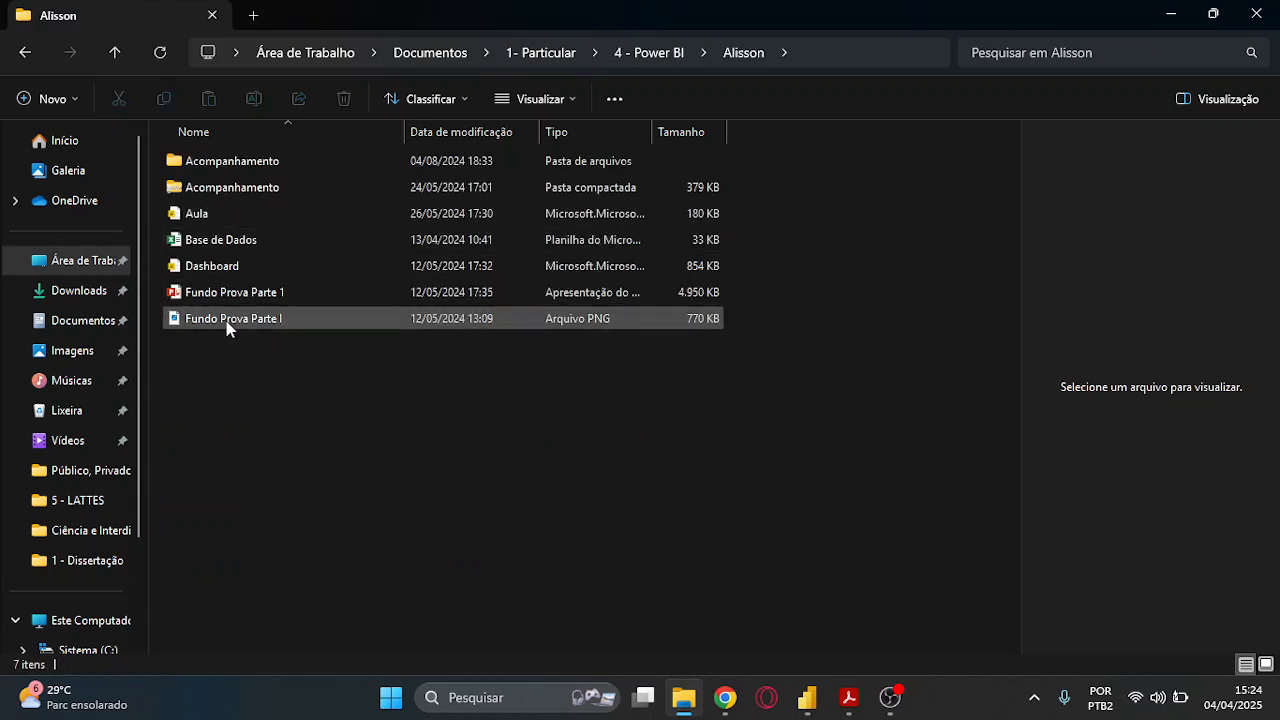
{"action": "double_click", "coordinate": [236, 164]}
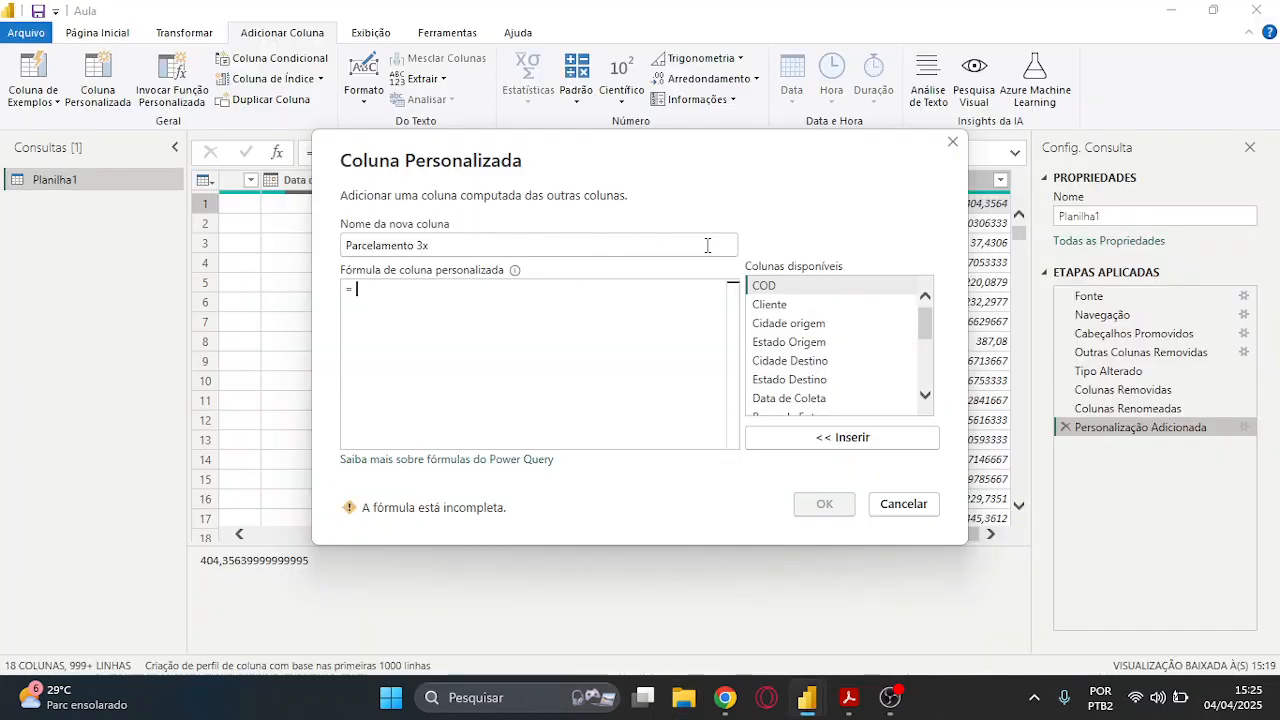
Close the Parcelamento 3x column definition in the Power Query Editor, discarding the formula changes
{"action": "left_click", "coordinate": [910, 506]}
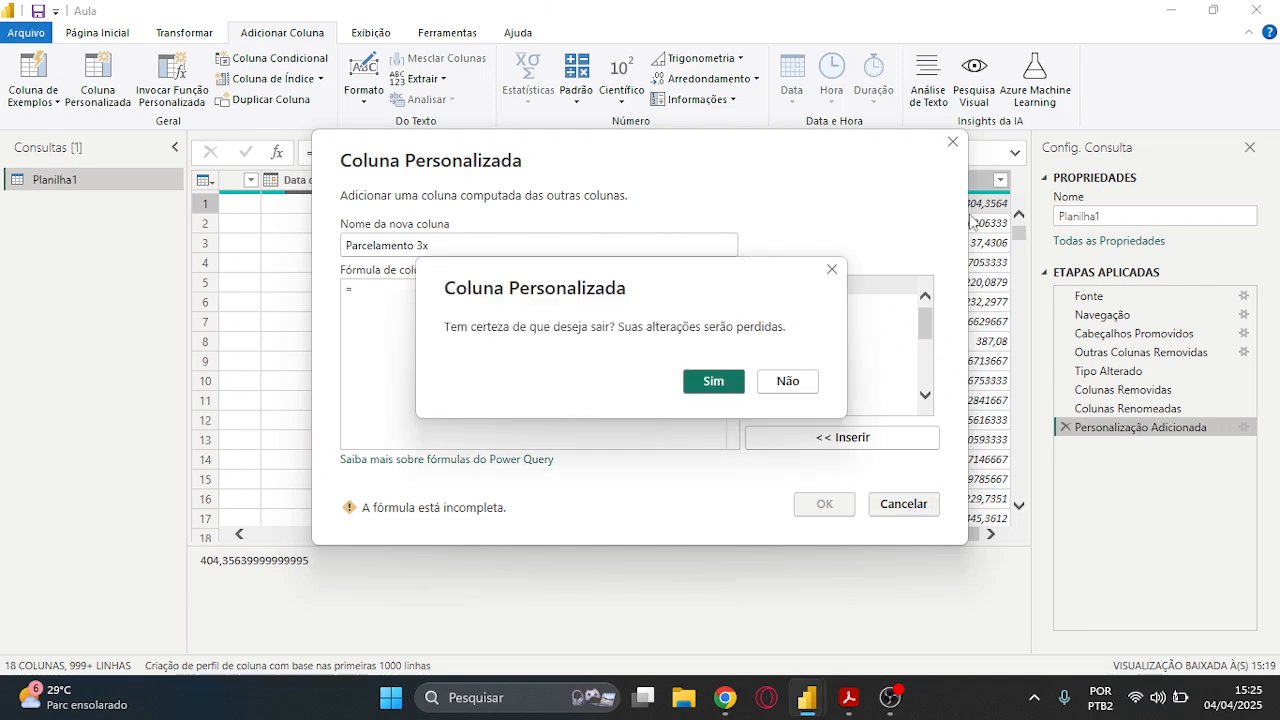
{"action": "left_click", "coordinate": [789, 391]}
{"action": "left_click", "coordinate": [893, 506]}
{"action": "left_click", "coordinate": [713, 380]}
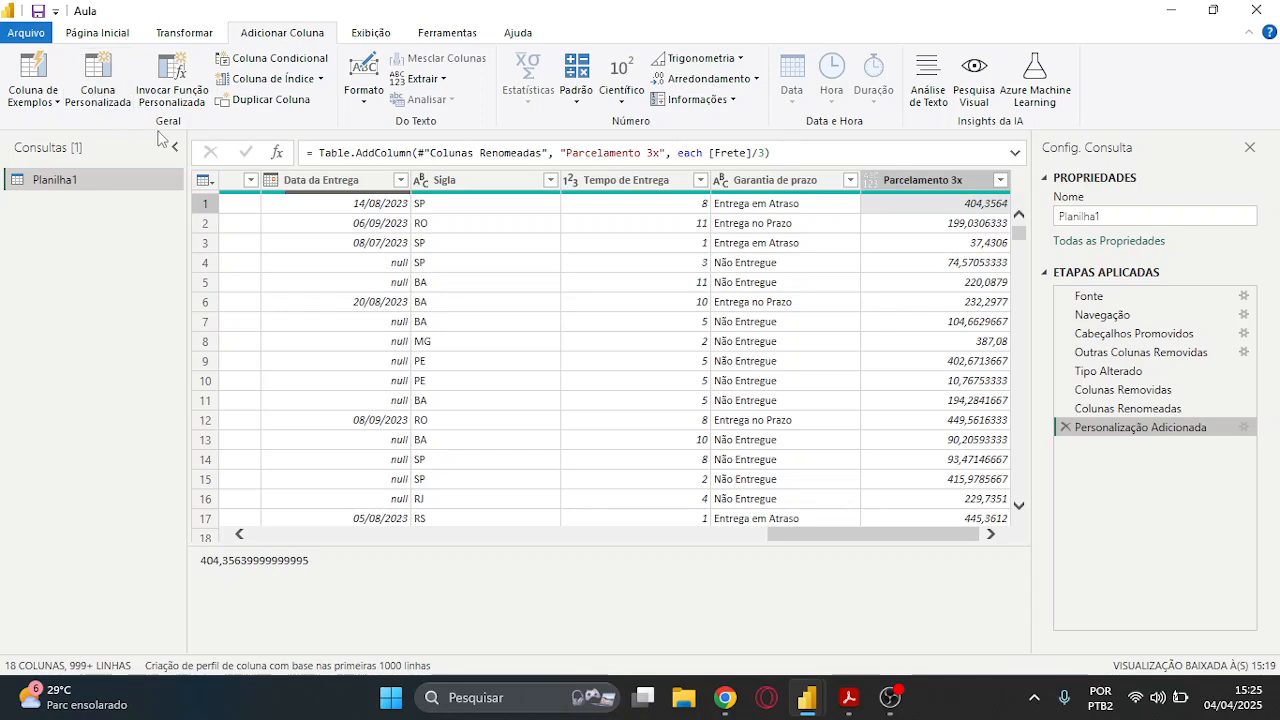
Sort Planilha1 by the Frete column in descending order and check the sorted rows
{"action": "left_click_drag", "start_coordinate": [815, 535], "coordinate": [361, 531]}
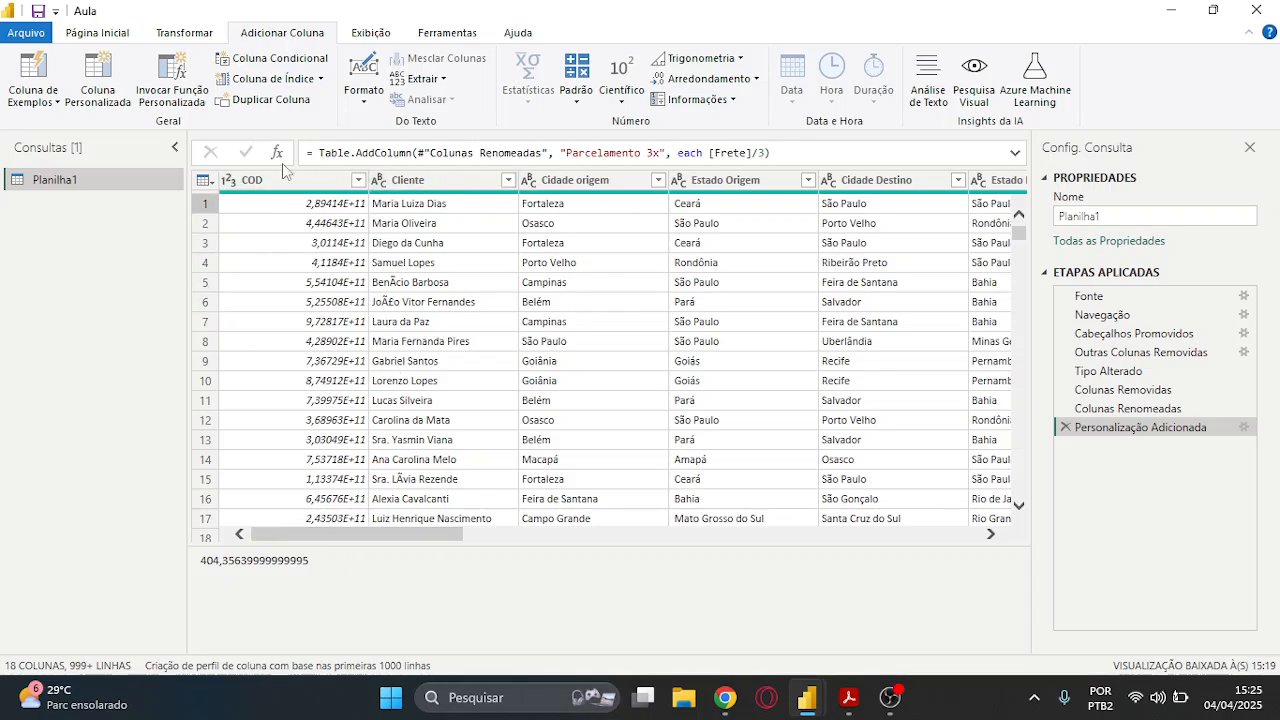
{"action": "left_click_drag", "start_coordinate": [429, 540], "coordinate": [673, 540]}
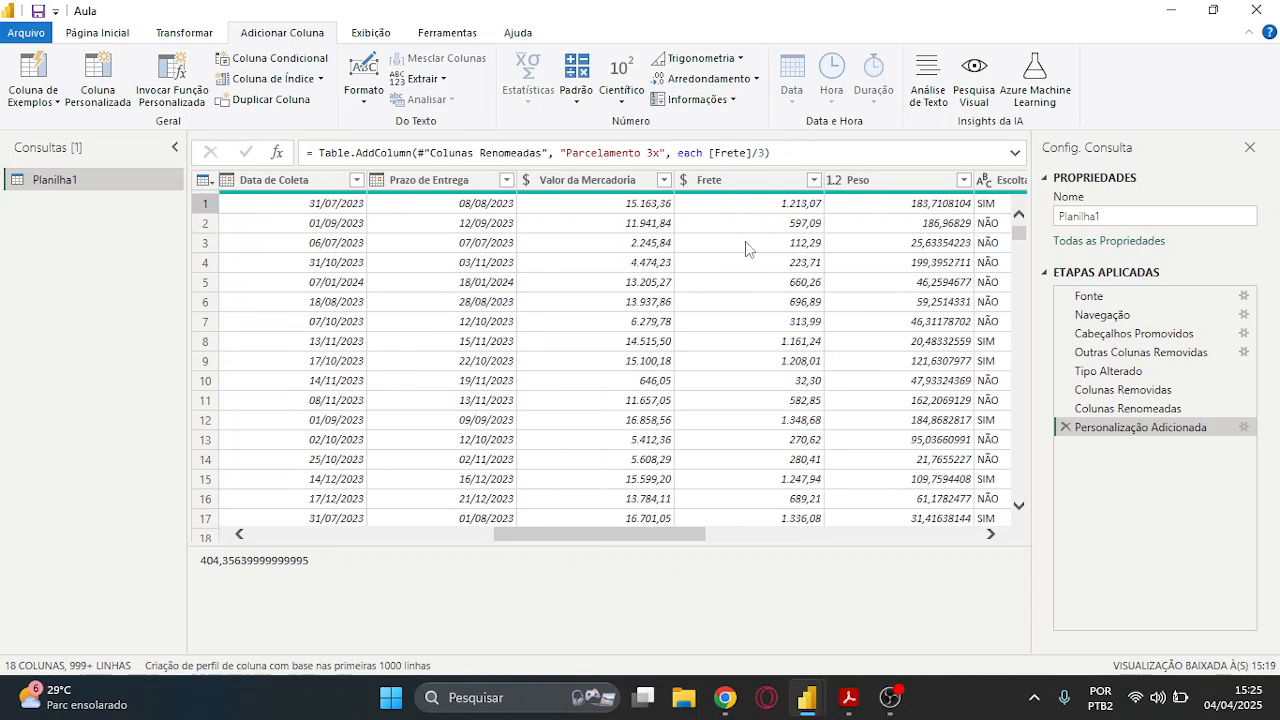
{"action": "left_click", "coordinate": [806, 188]}
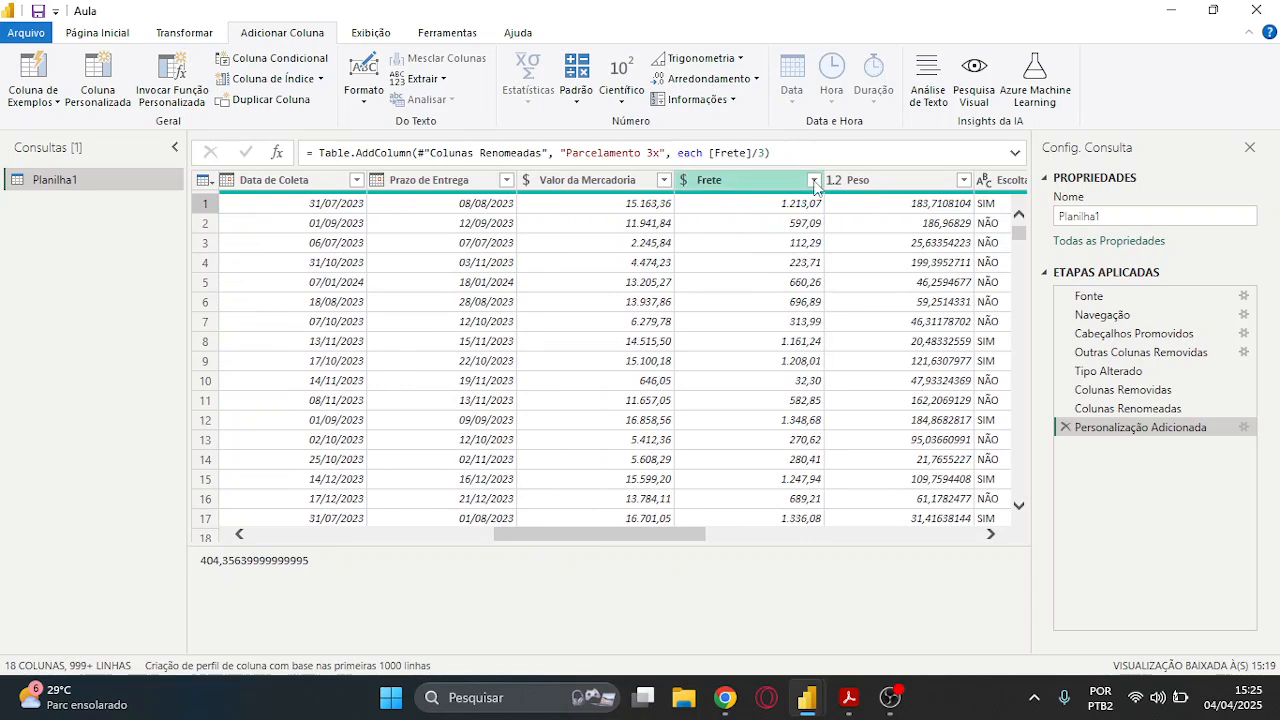
{"action": "left_click", "coordinate": [813, 181]}
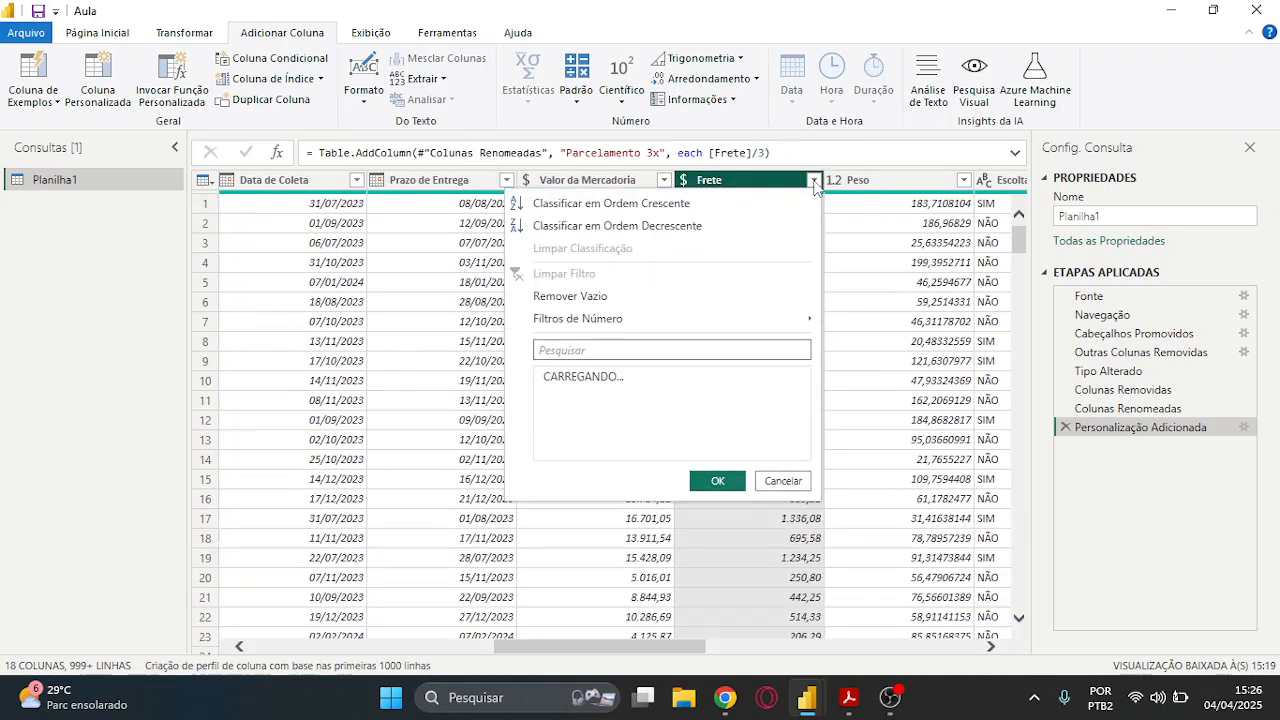
{"action": "left_click", "coordinate": [668, 224]}
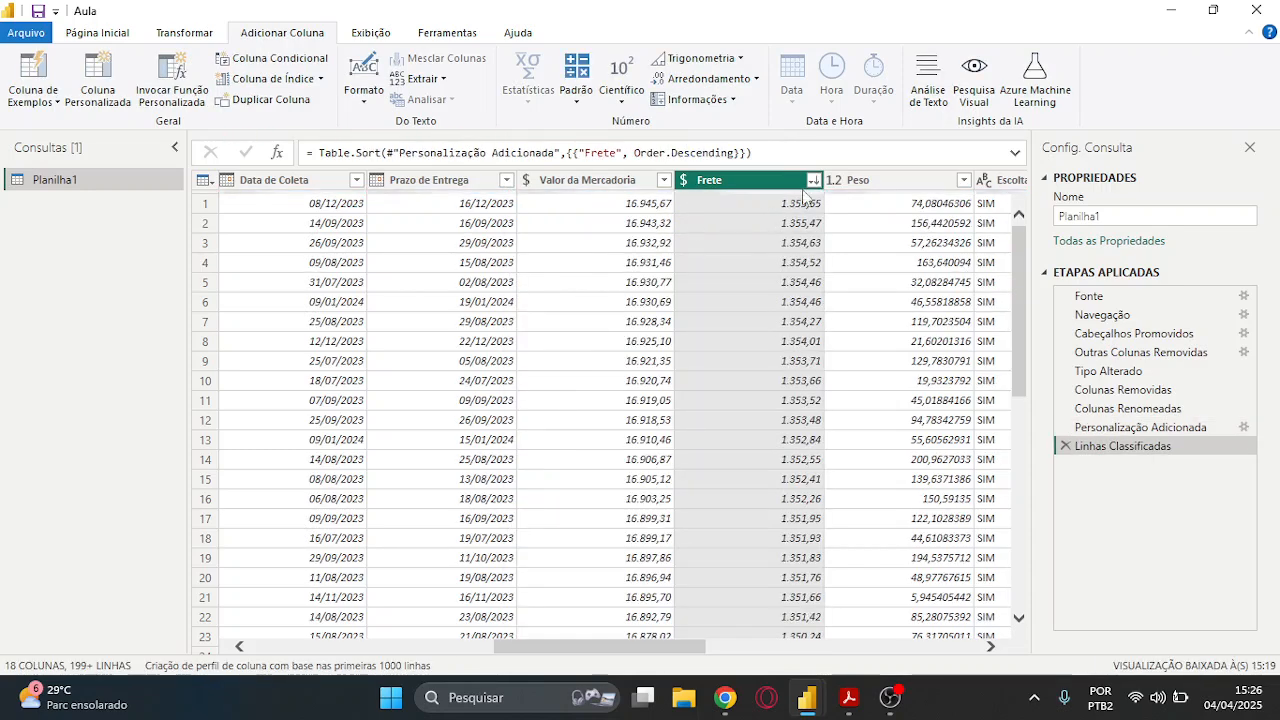
{"action": "scroll", "coordinate": [726, 378], "scroll_direction": "down", "scroll_amount": 3}
{"action": "scroll", "coordinate": [726, 380], "scroll_direction": "up", "scroll_amount": 3}
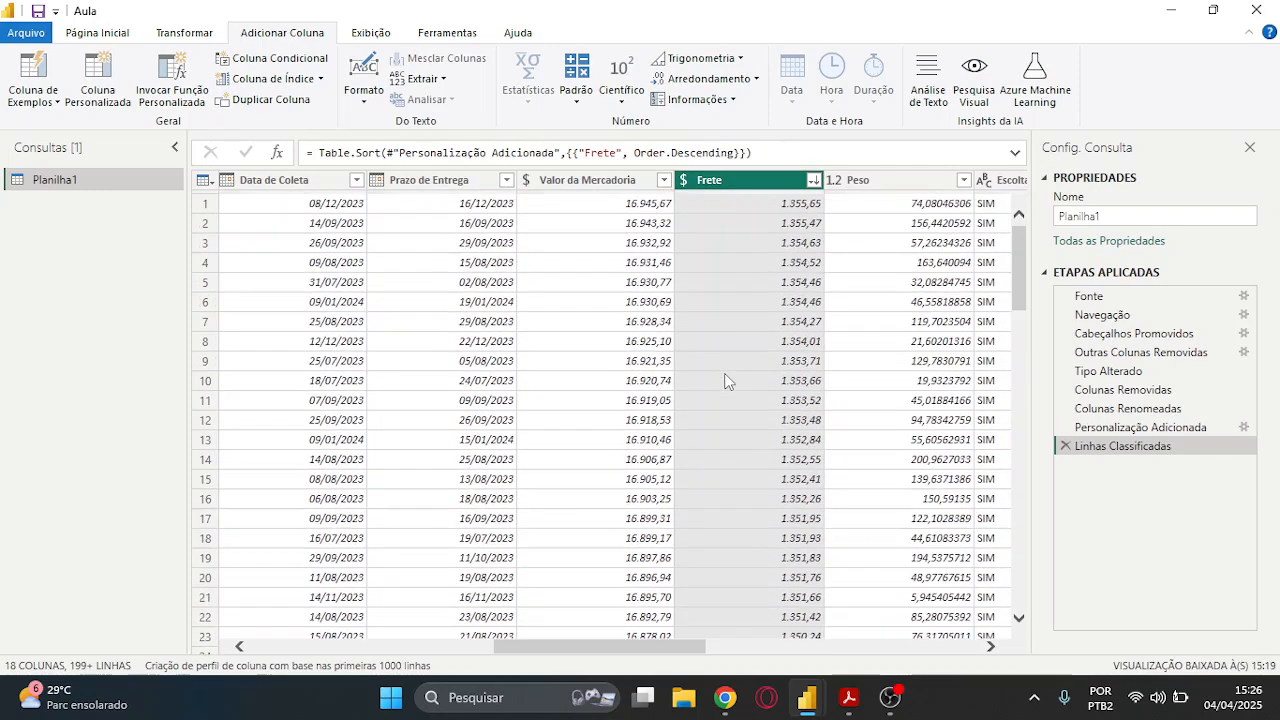
Add an index column starting at 0 with increment 1, and move it in front of the COD column
{"action": "left_click_drag", "start_coordinate": [640, 648], "coordinate": [350, 655]}
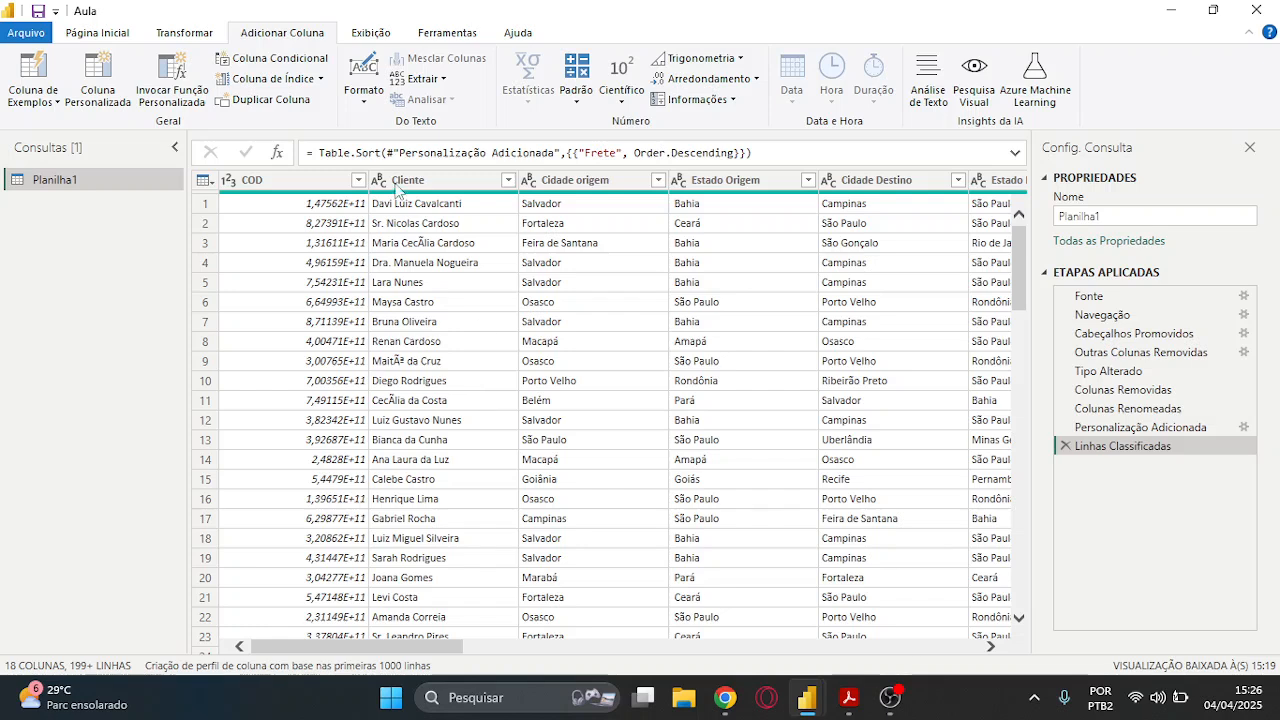
{"action": "left_click", "coordinate": [268, 80]}
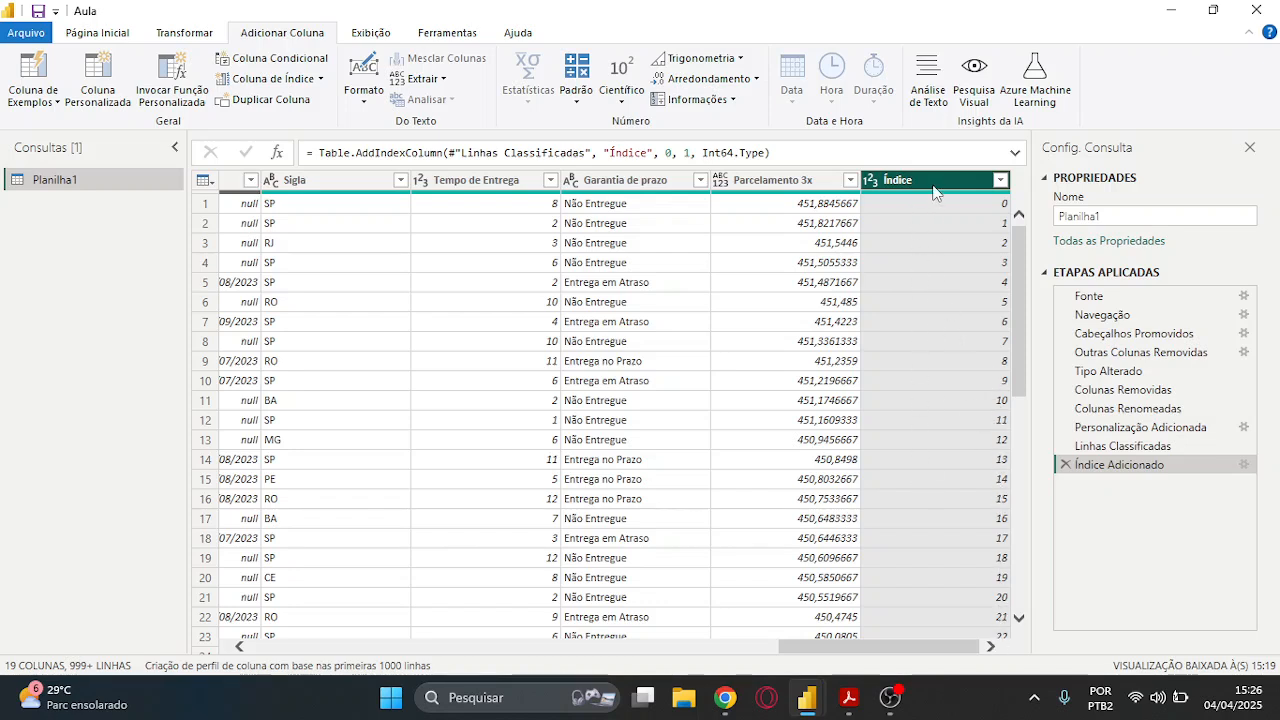
{"action": "left_click_drag", "start_coordinate": [933, 190], "coordinate": [255, 182]}
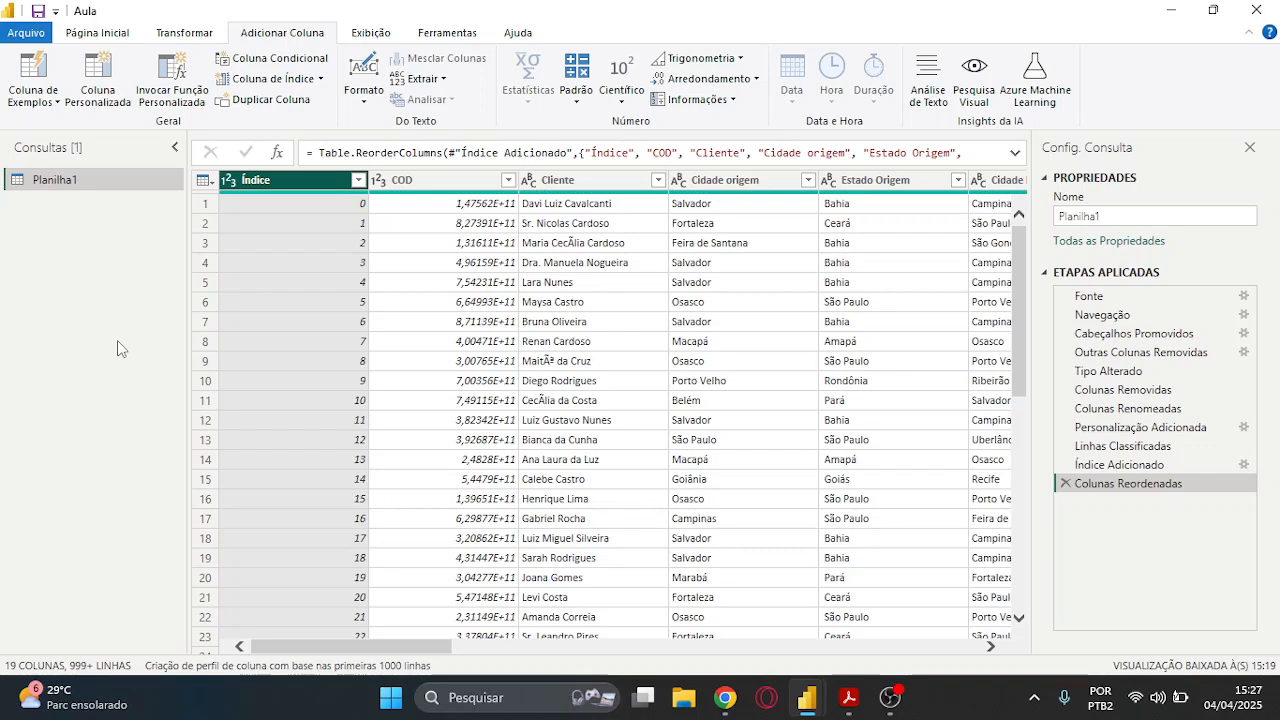
{"action": "left_click", "coordinate": [205, 282]}
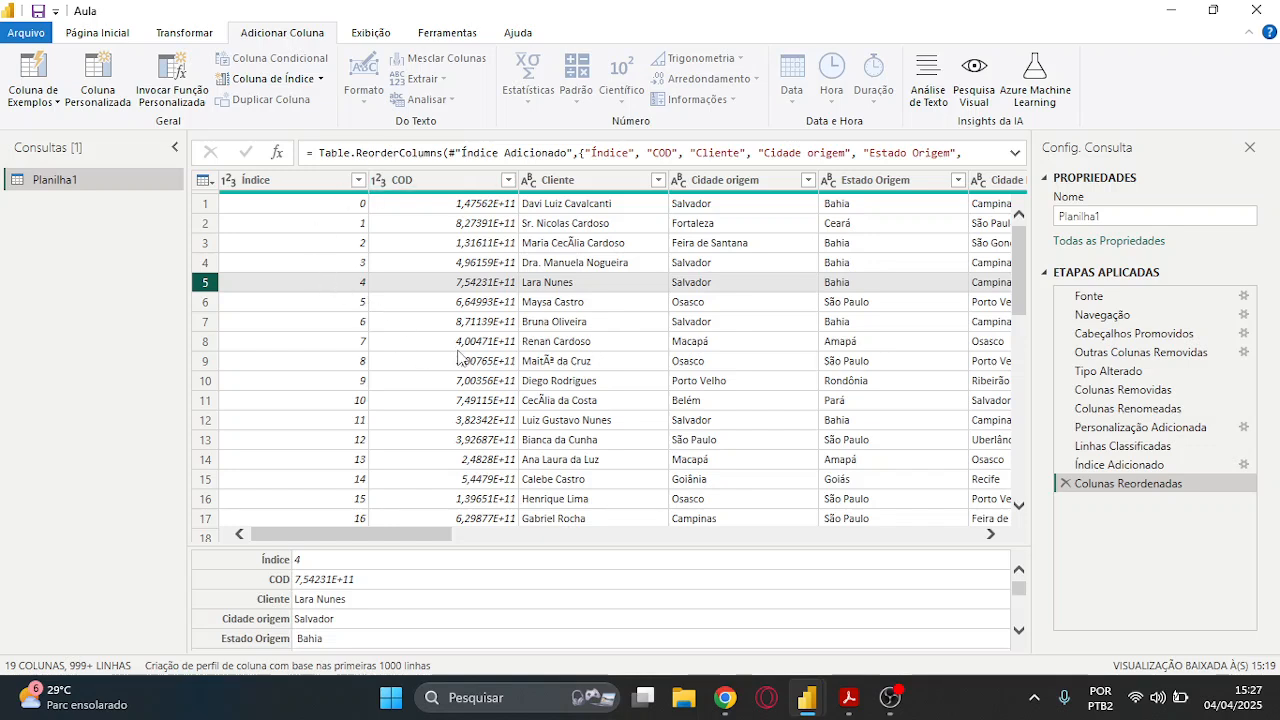
{"action": "left_click_drag", "start_coordinate": [370, 180], "coordinate": [371, 180]}
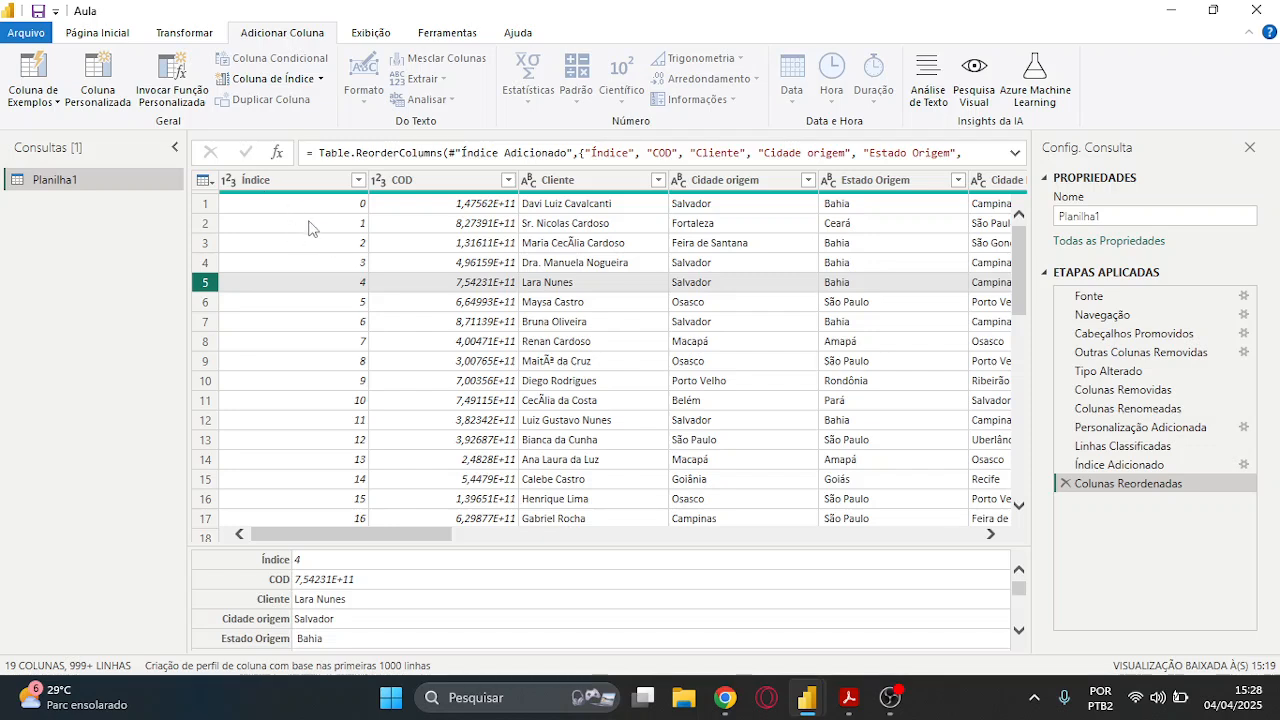
{"action": "left_click", "coordinate": [356, 457]}
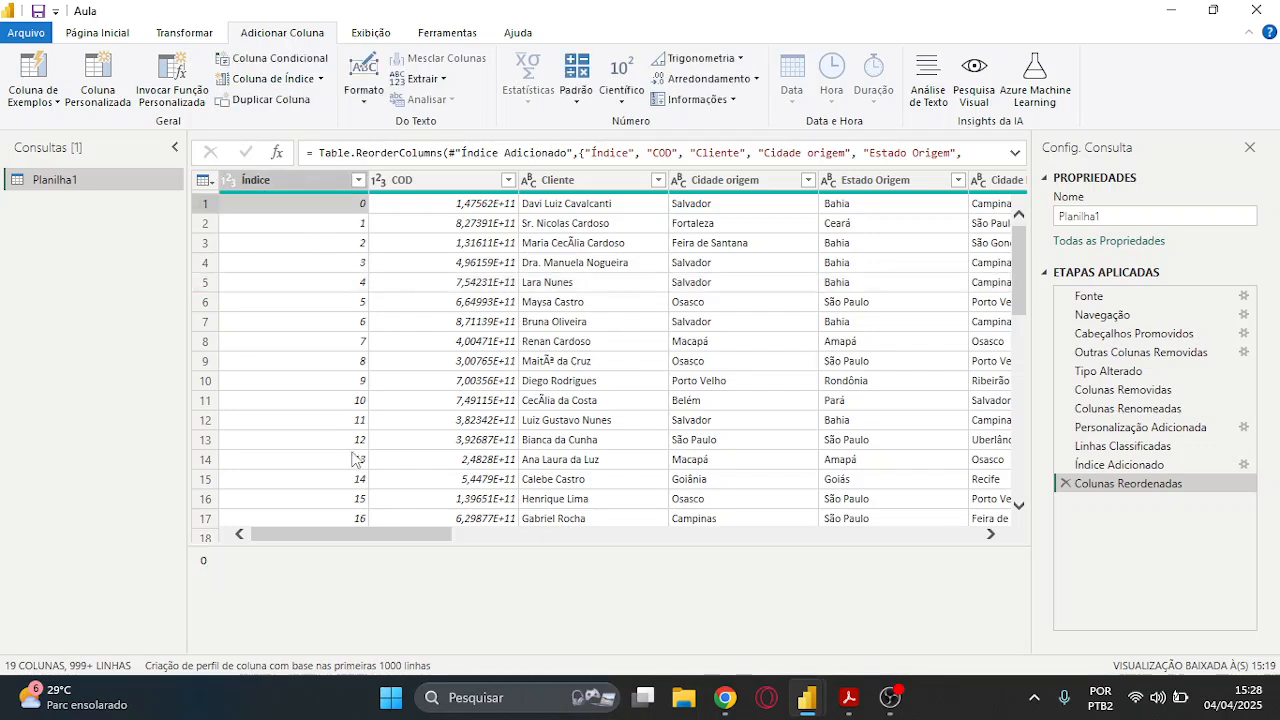
{"action": "left_click", "coordinate": [347, 211]}
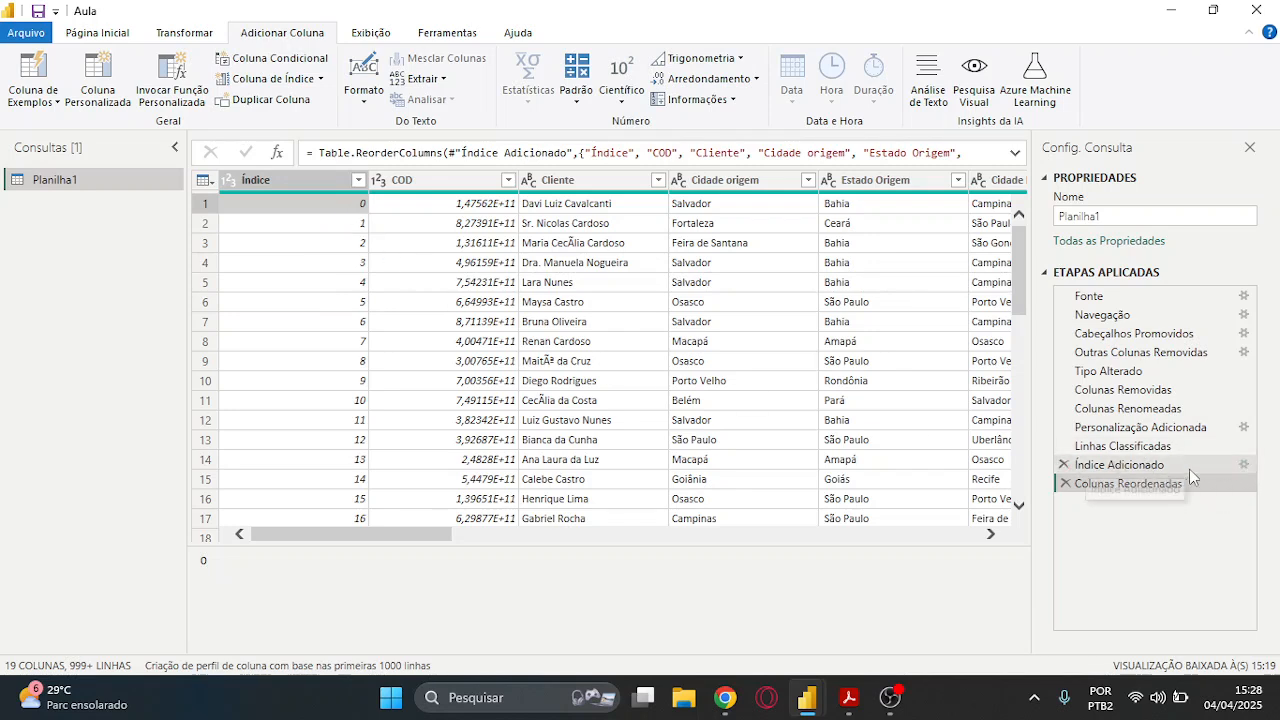
Change the Índice Adicionado step to an initial index of 1 and return to the Colunas Reordenadas step
{"action": "left_click", "coordinate": [1243, 465]}
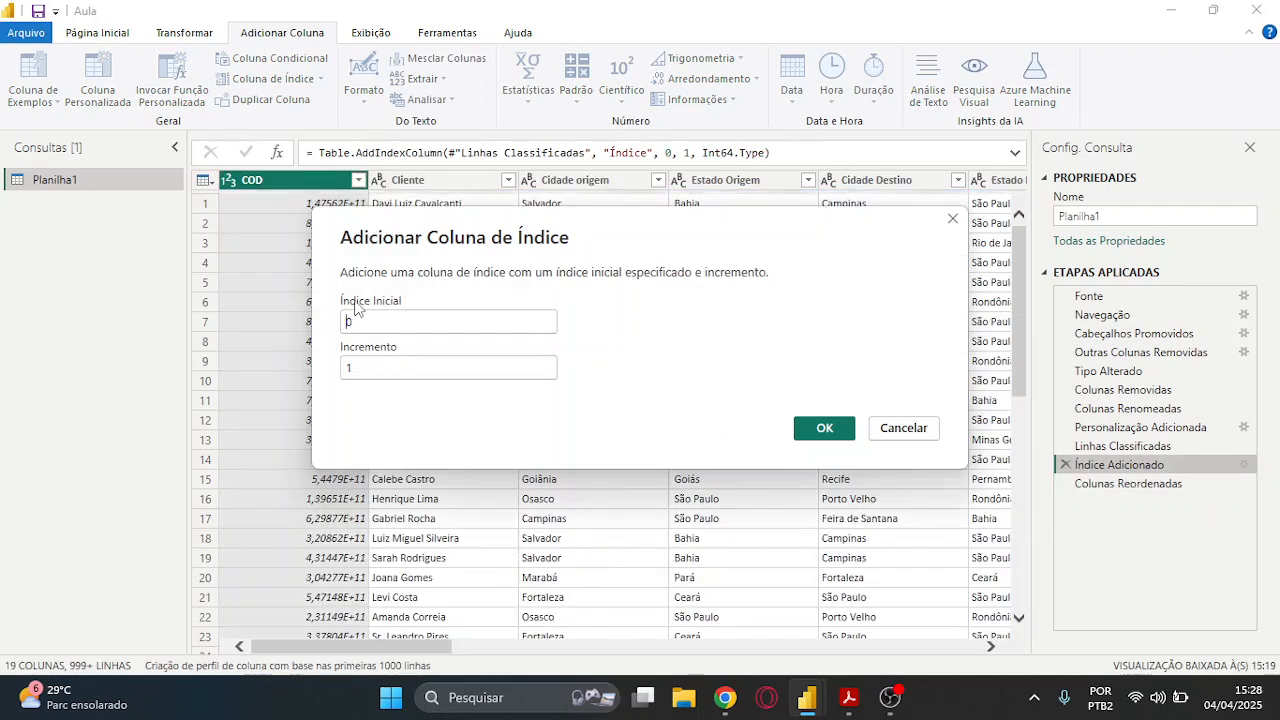
{"action": "double_click", "coordinate": [370, 320]}
{"action": "type", "text": "1"}
{"action": "left_click", "coordinate": [824, 438]}
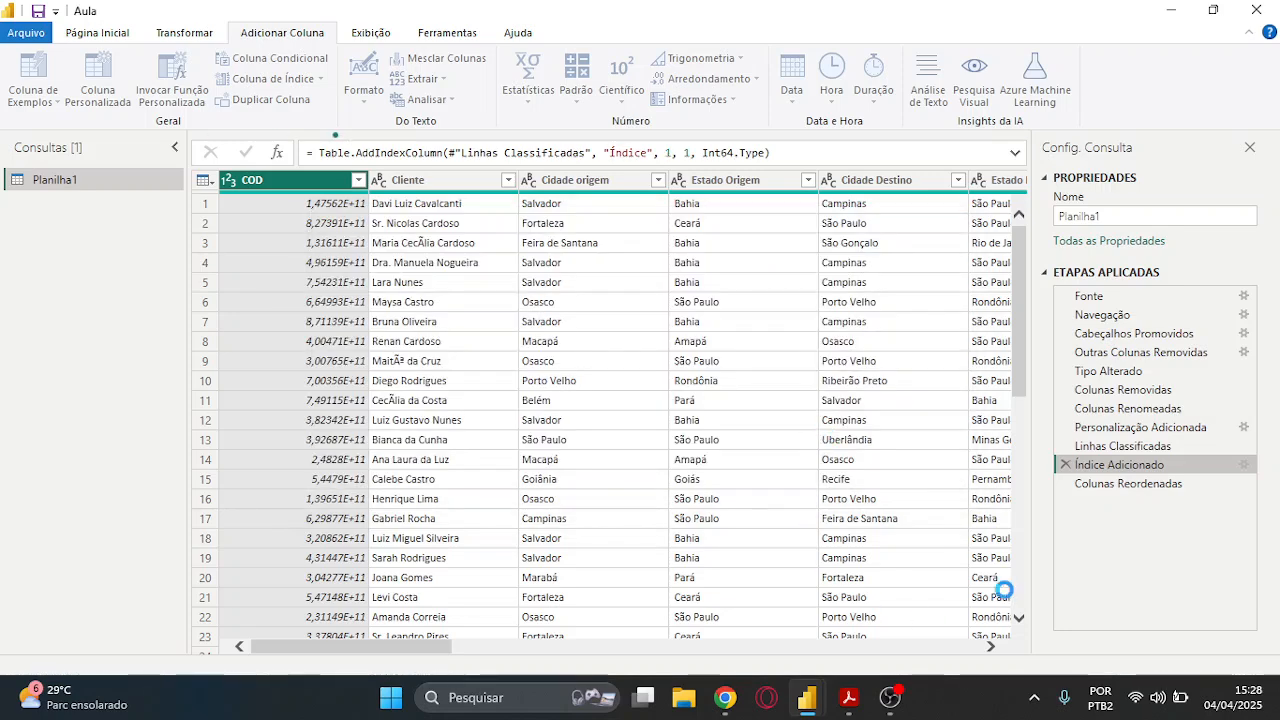
{"action": "left_click", "coordinate": [1127, 484]}
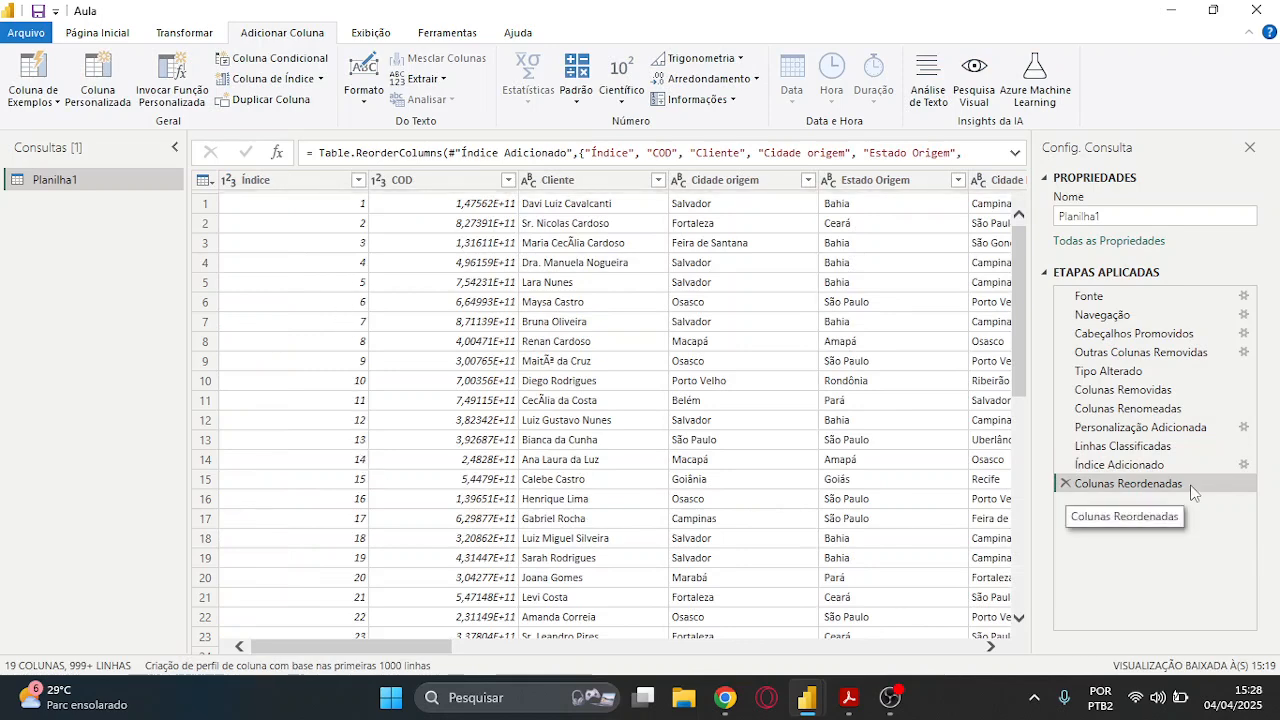
Set the increment of the Índice Adicionado step to 2 and check the Índice column in the Colunas Reordenadas step
{"action": "left_click", "coordinate": [1244, 465]}
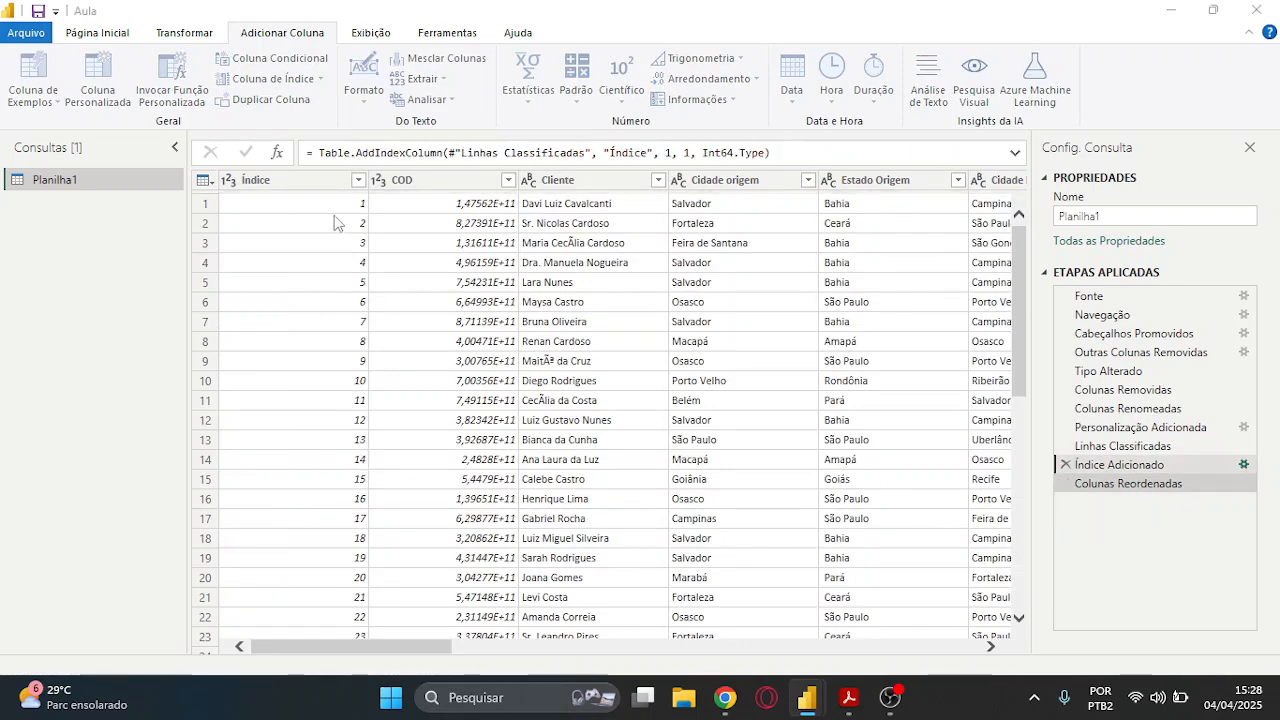
{"action": "double_click", "coordinate": [370, 368]}
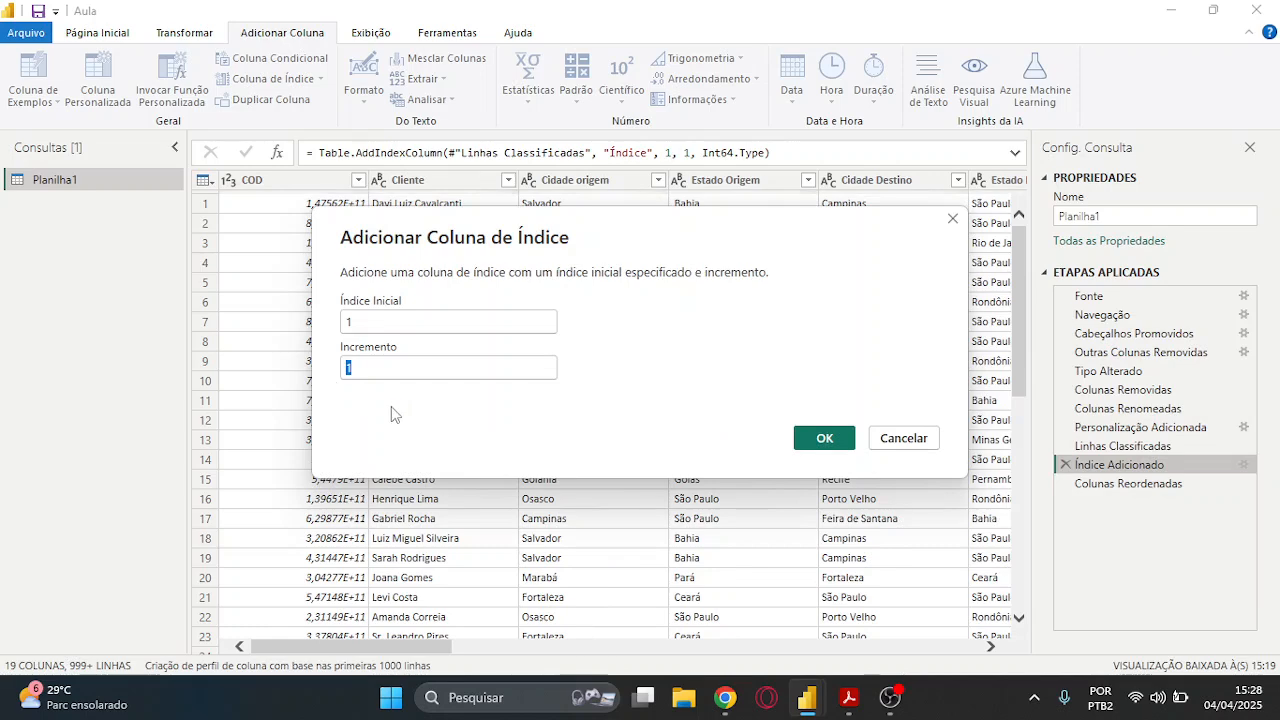
{"action": "type", "text": "2"}
{"action": "key", "text": "Return"}
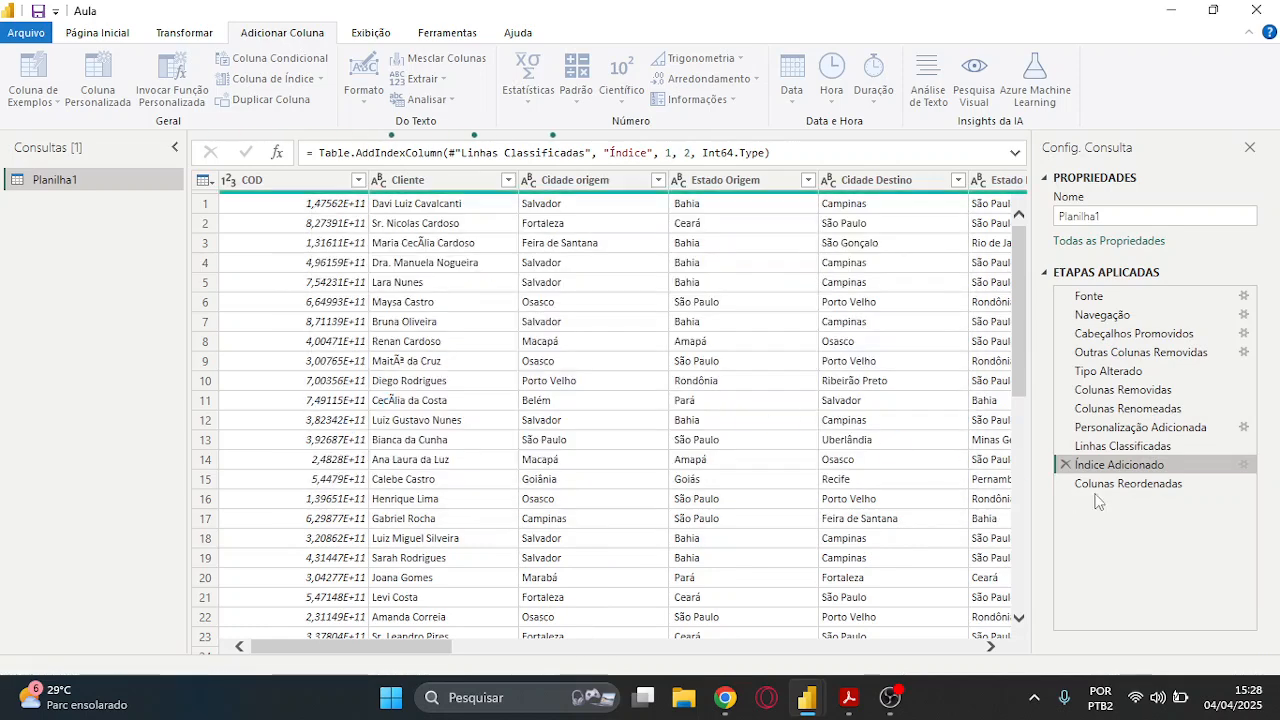
{"action": "left_click", "coordinate": [1118, 484]}
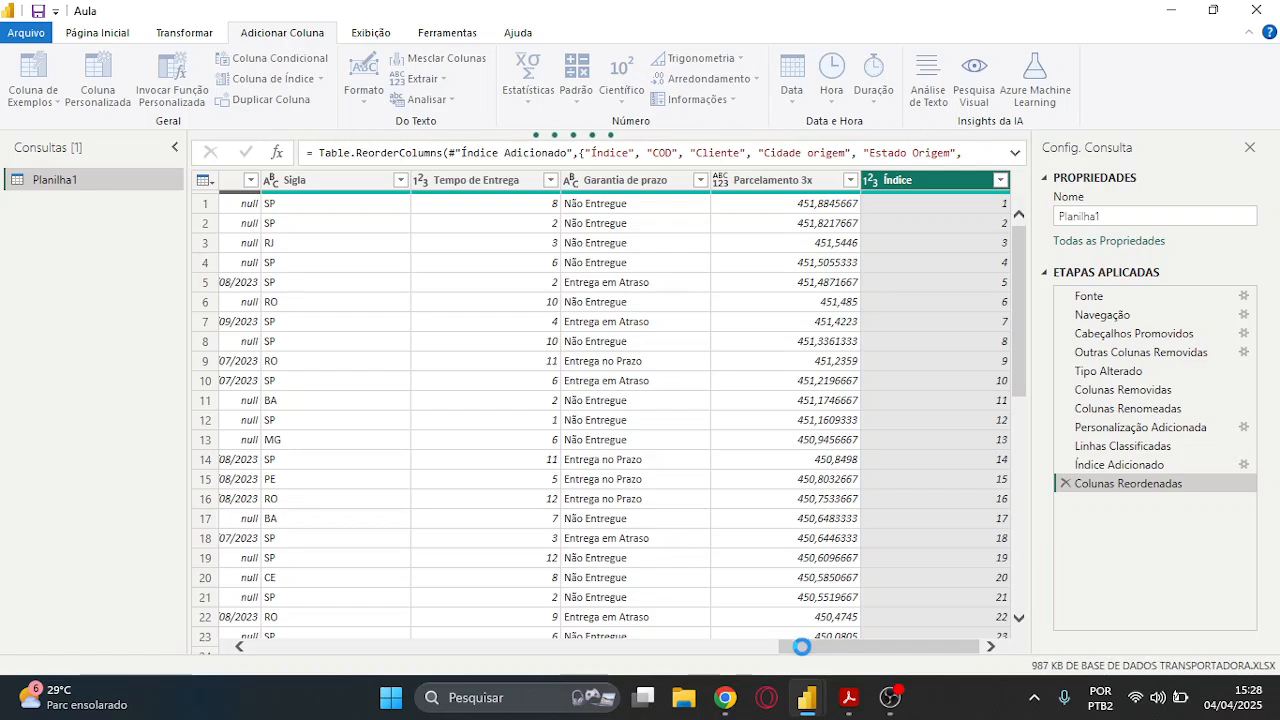
{"action": "left_click_drag", "start_coordinate": [808, 650], "coordinate": [283, 650]}
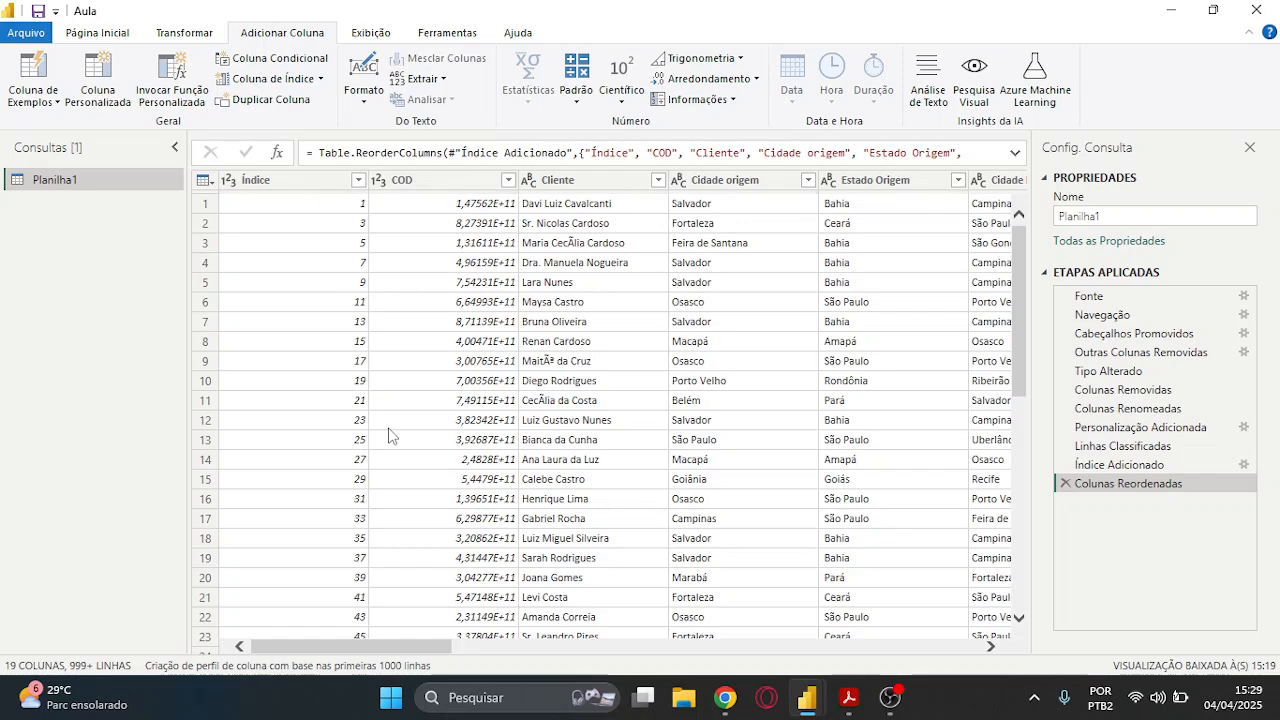
Set the Índice Adicionado step to initial index 7523 and increment 15, then display the Colunas Reordenadas step
{"action": "left_click_drag", "start_coordinate": [1195, 446], "coordinate": [1243, 464]}
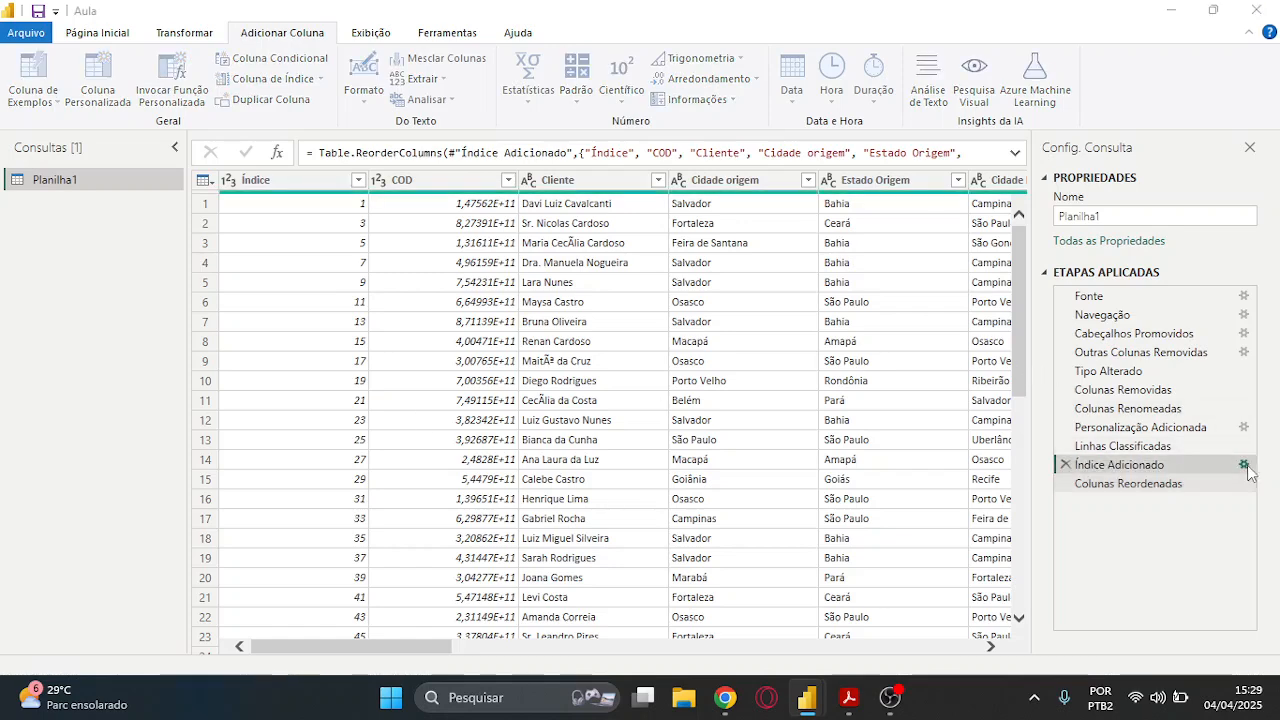
{"action": "left_click", "coordinate": [1244, 465]}
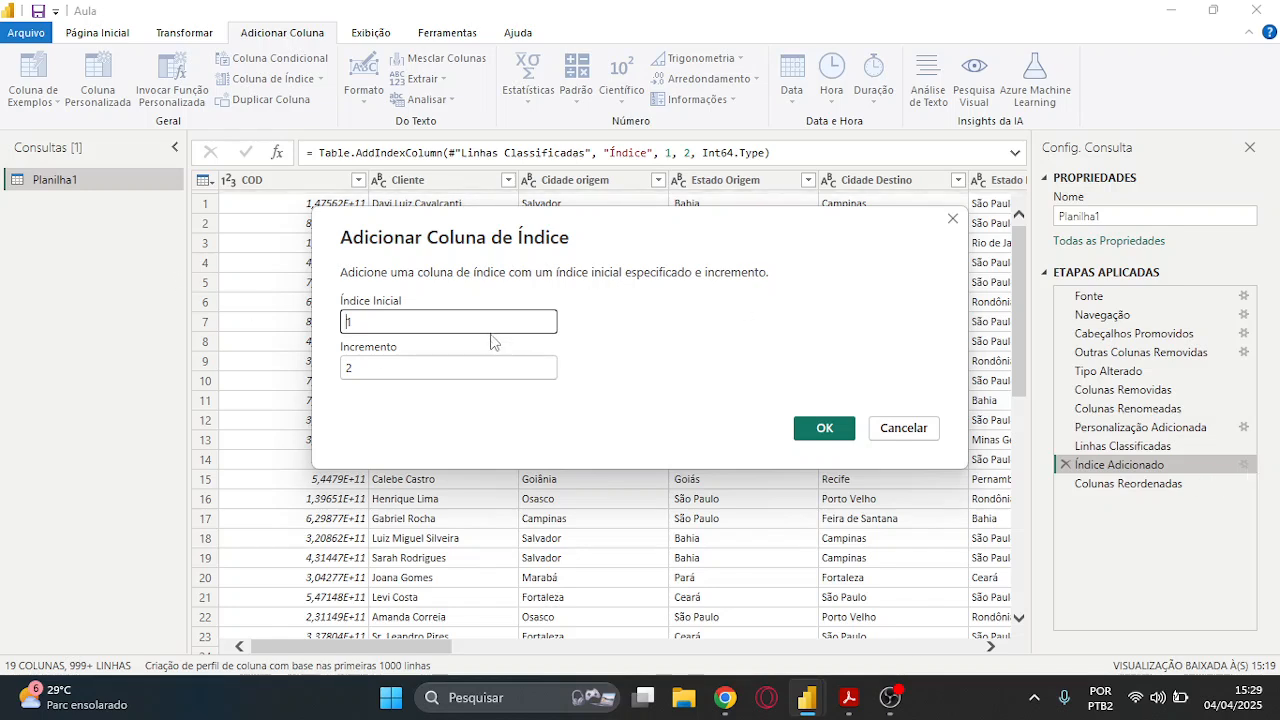
{"action": "double_click", "coordinate": [462, 318]}
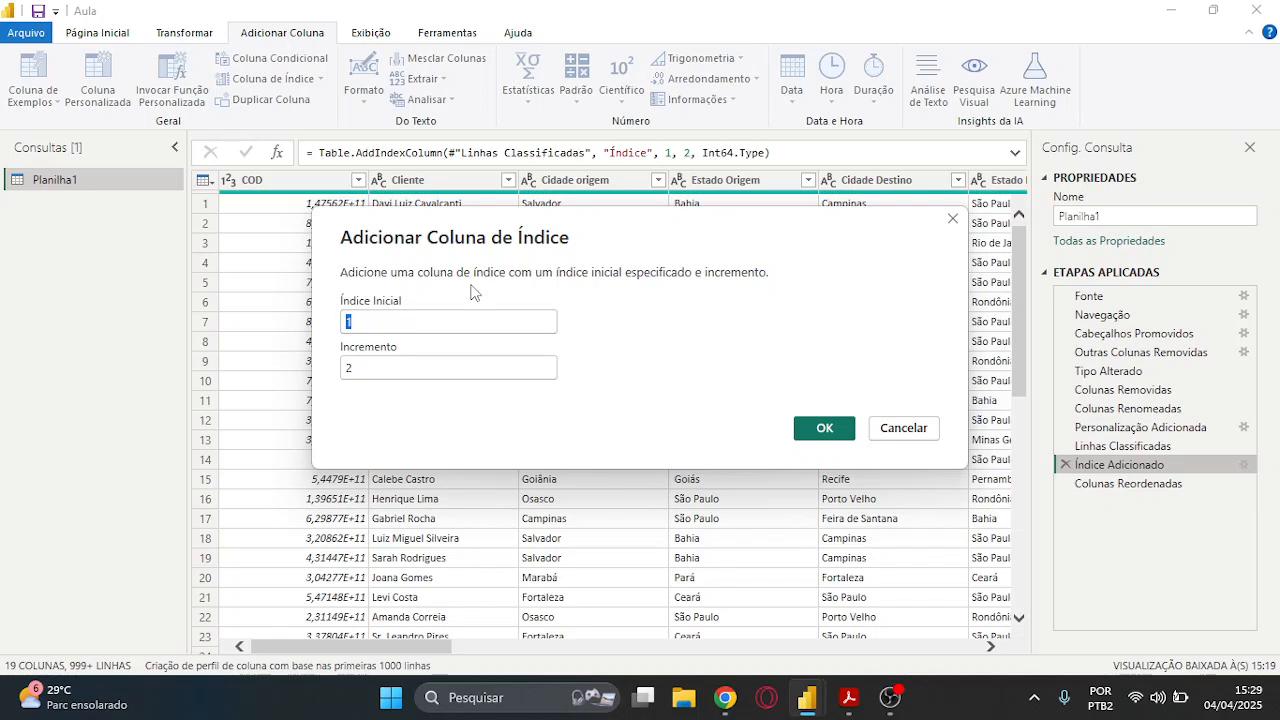
{"action": "type", "text": "7523"}
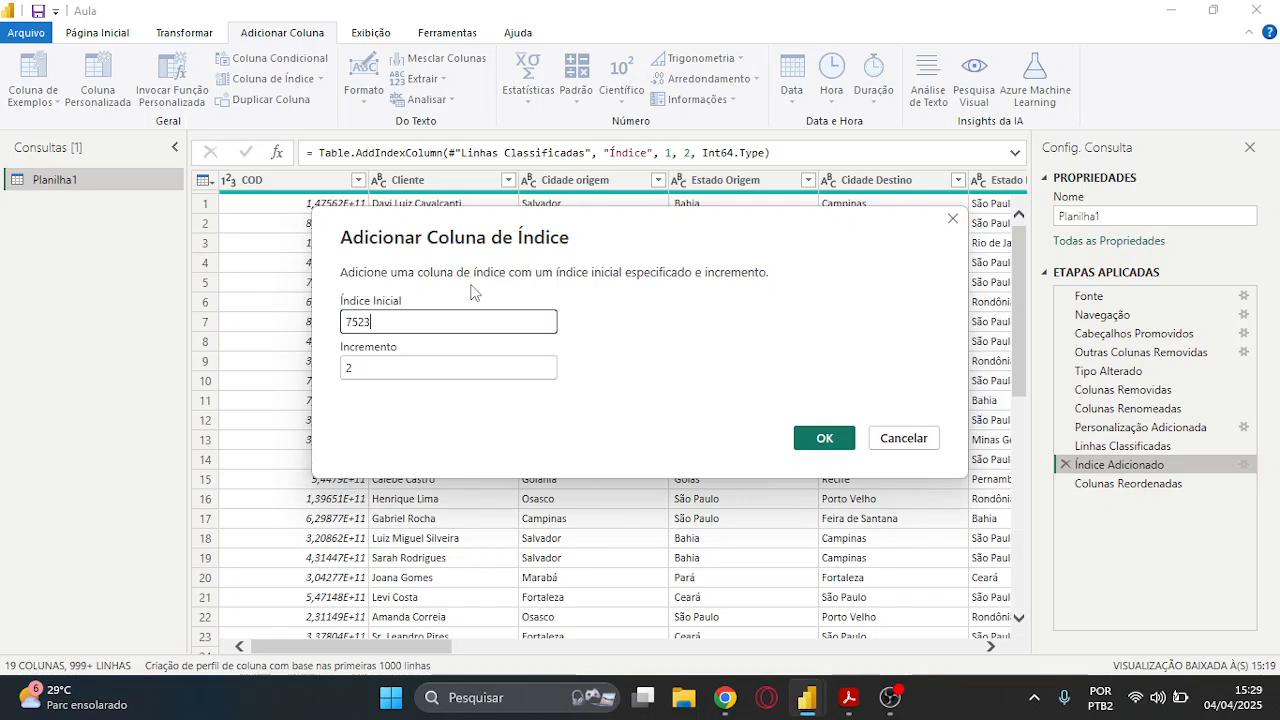
{"action": "double_click", "coordinate": [376, 369]}
{"action": "type", "text": "15"}
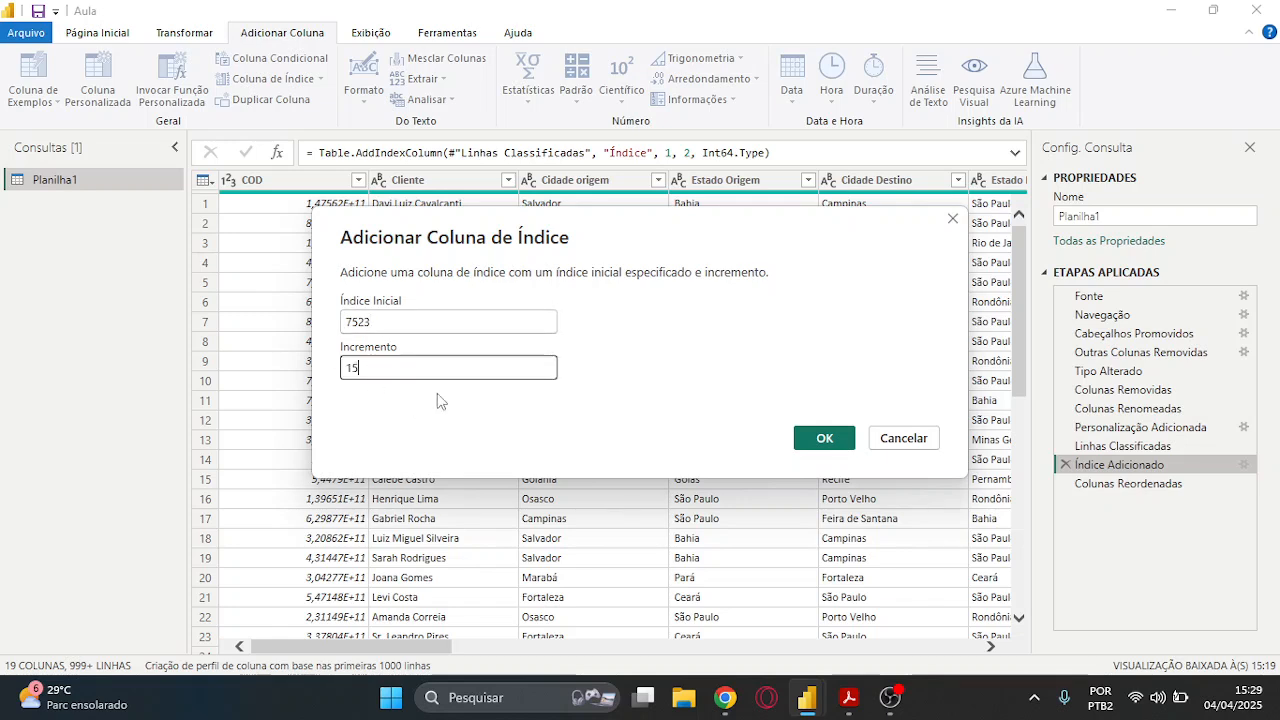
{"action": "left_click", "coordinate": [826, 442]}
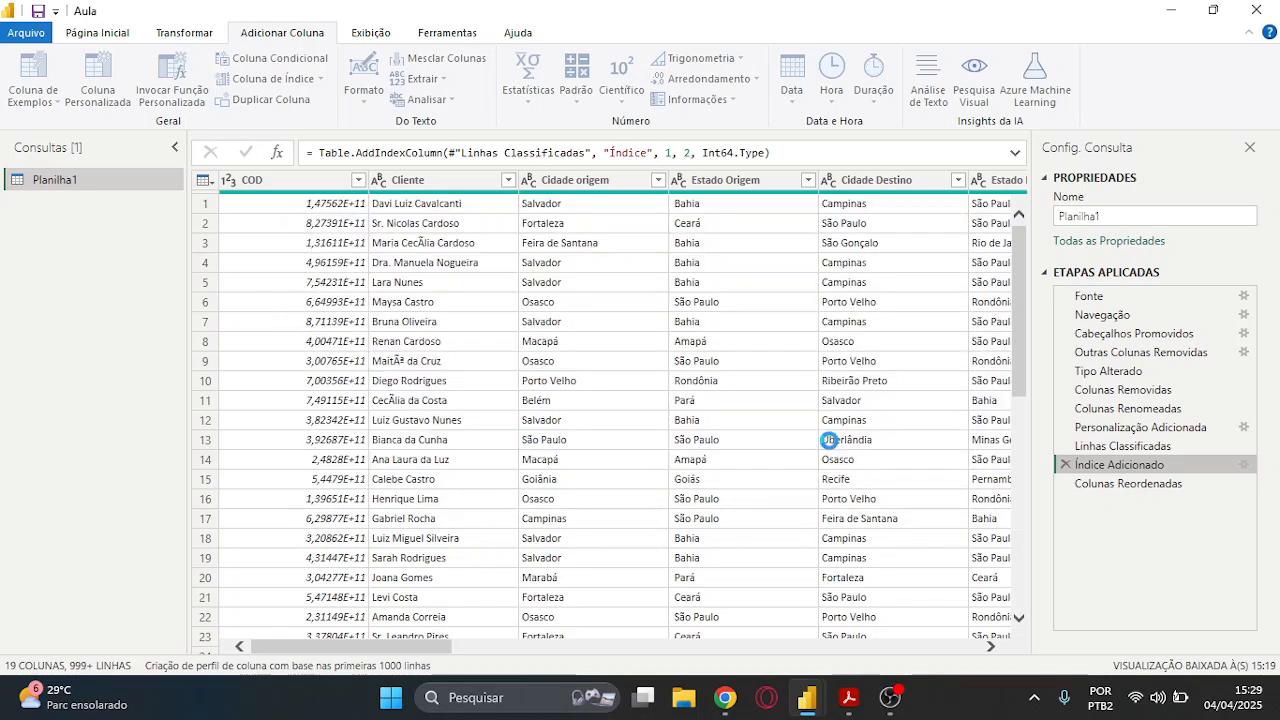
{"action": "left_click", "coordinate": [1100, 483]}
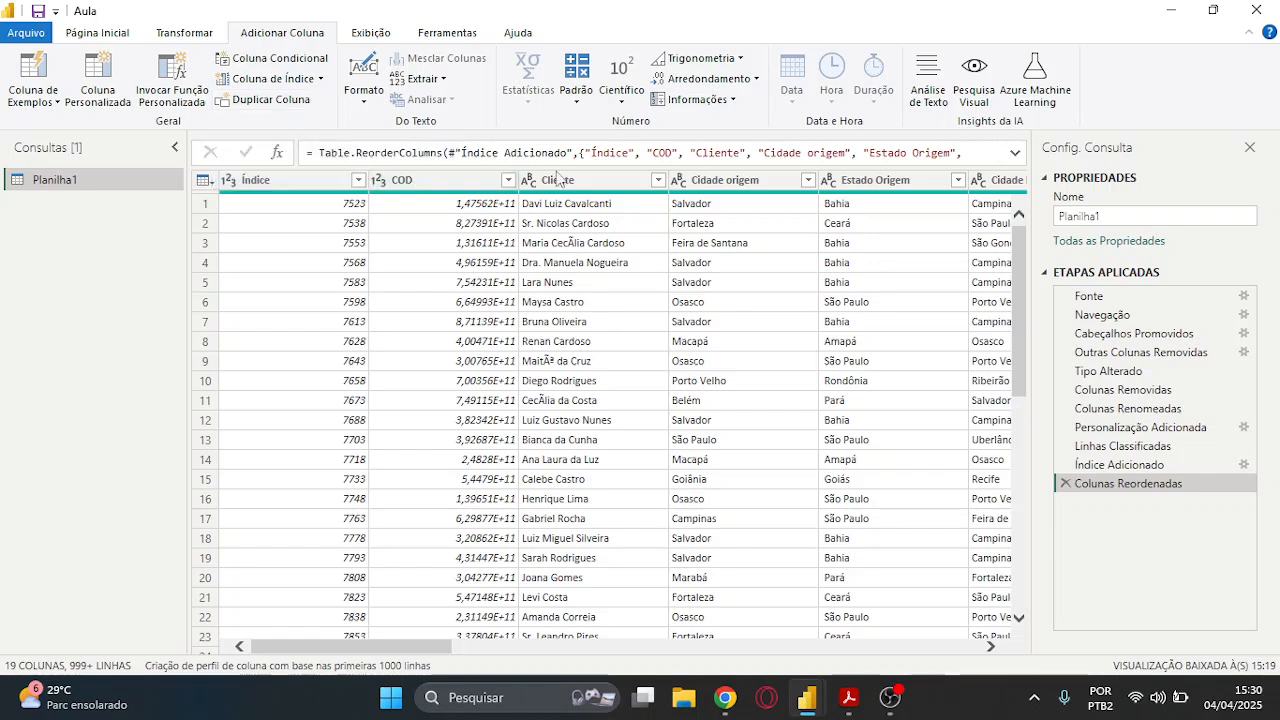
Duplicate the Cliente column and look over the options for splitting the copy
{"action": "left_click", "coordinate": [565, 180]}
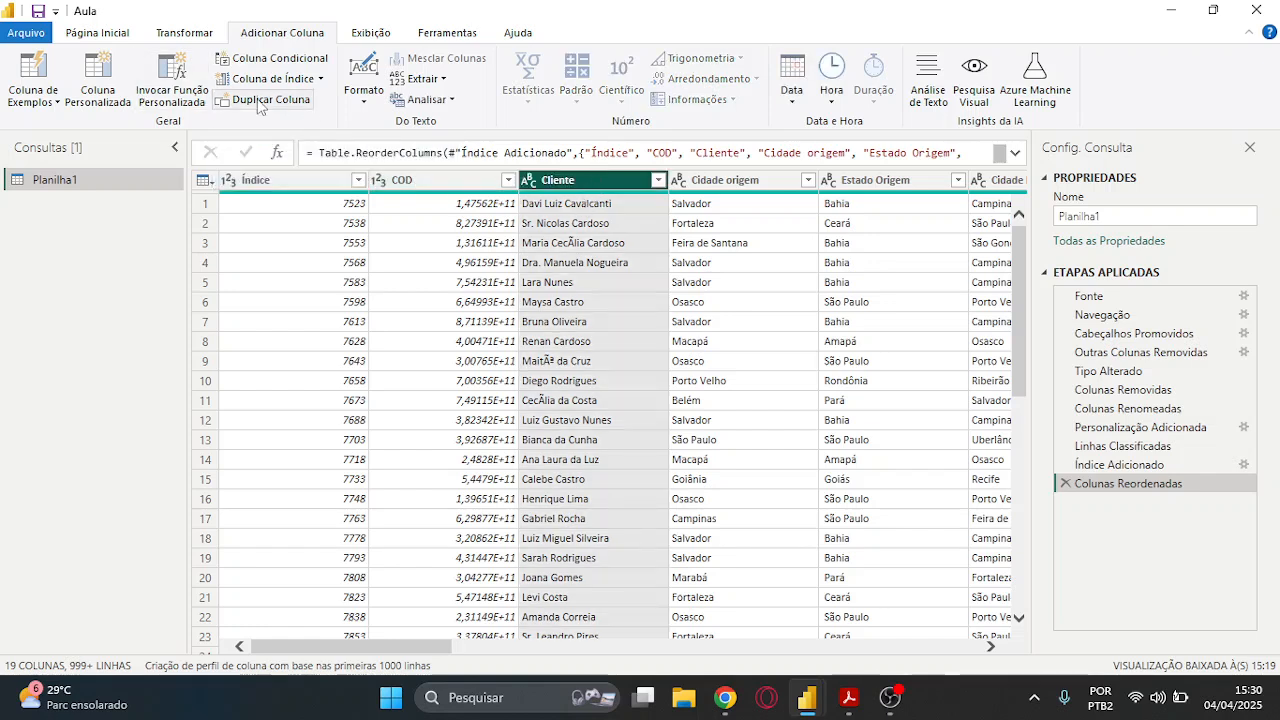
{"action": "left_click", "coordinate": [263, 102]}
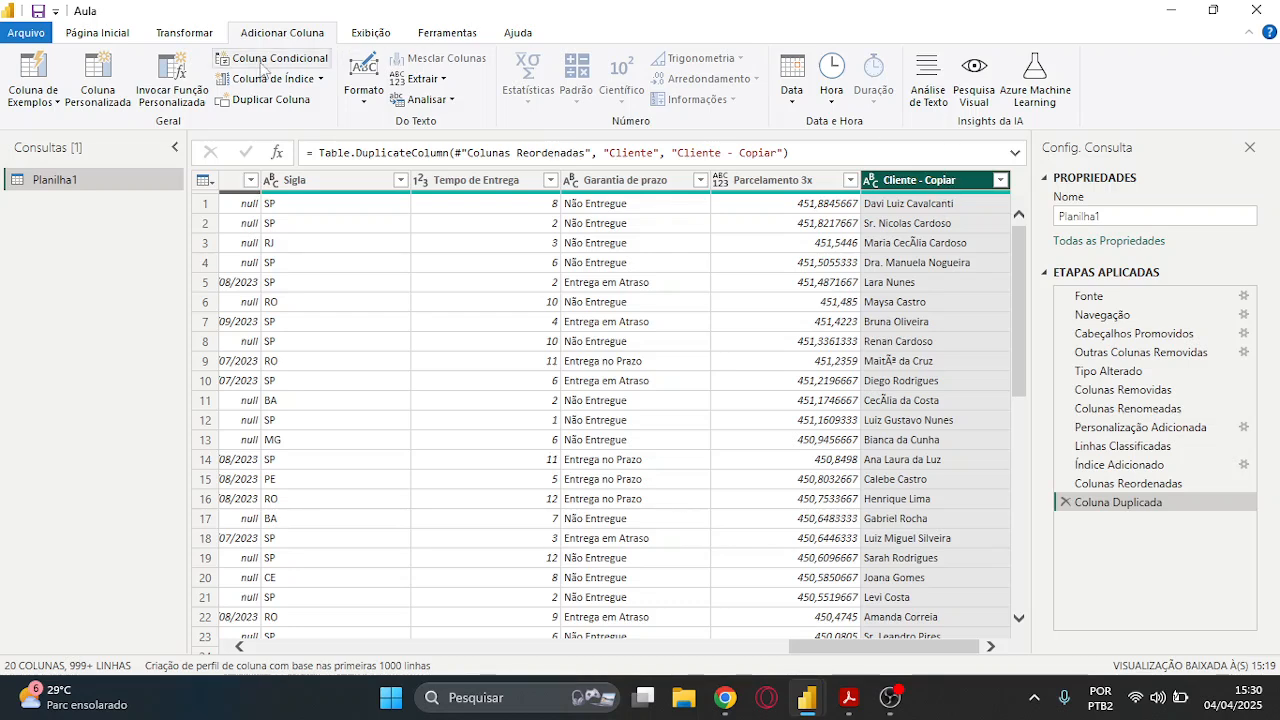
{"action": "left_click", "coordinate": [122, 36]}
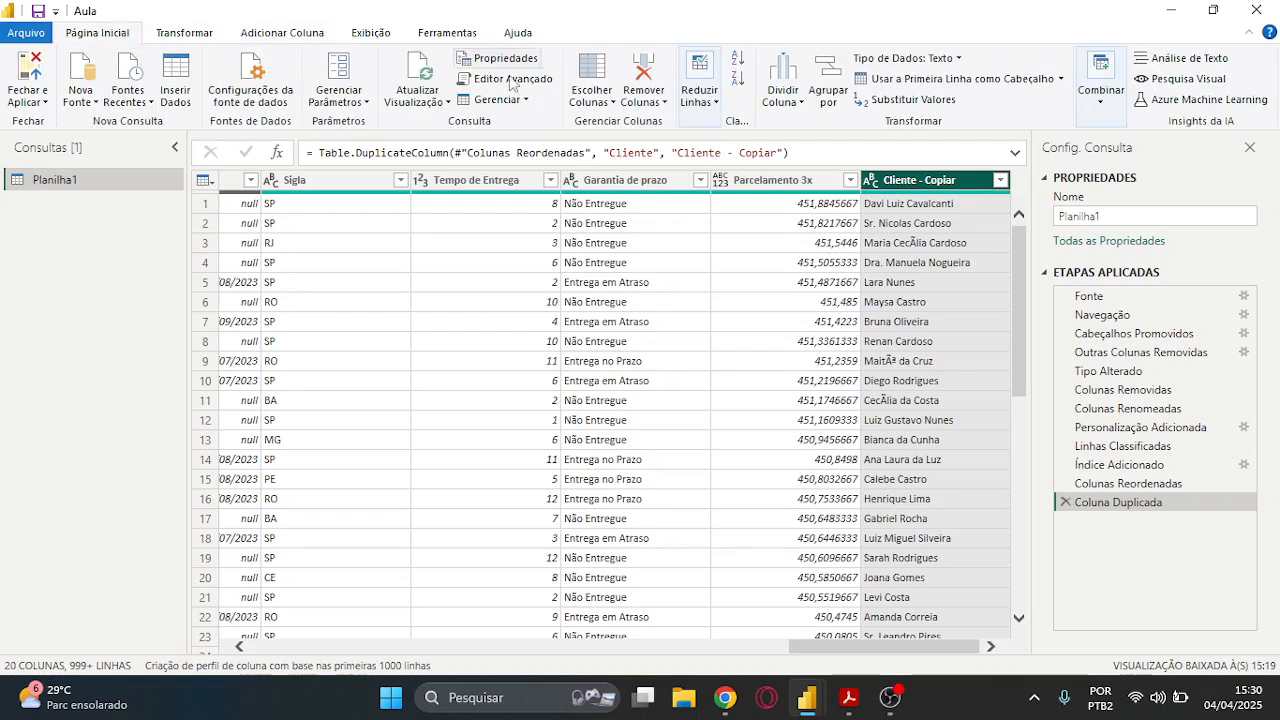
{"action": "left_click", "coordinate": [782, 80]}
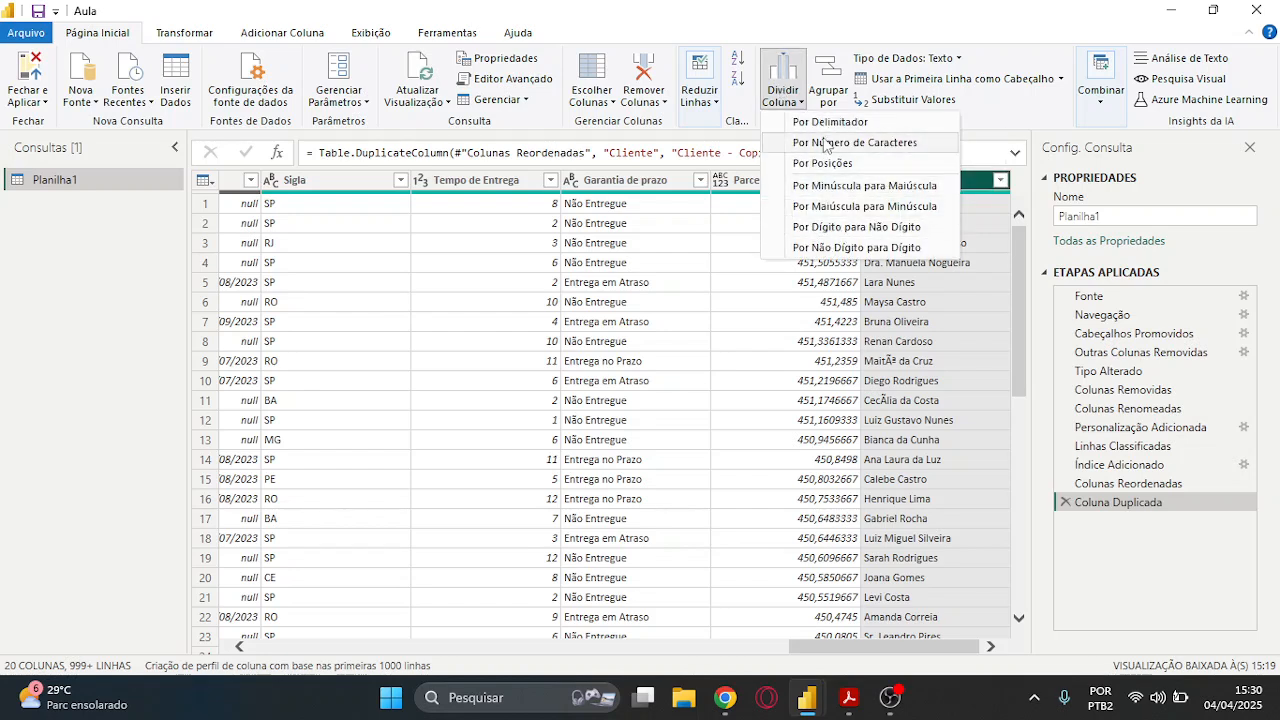
{"action": "left_click", "coordinate": [783, 108]}
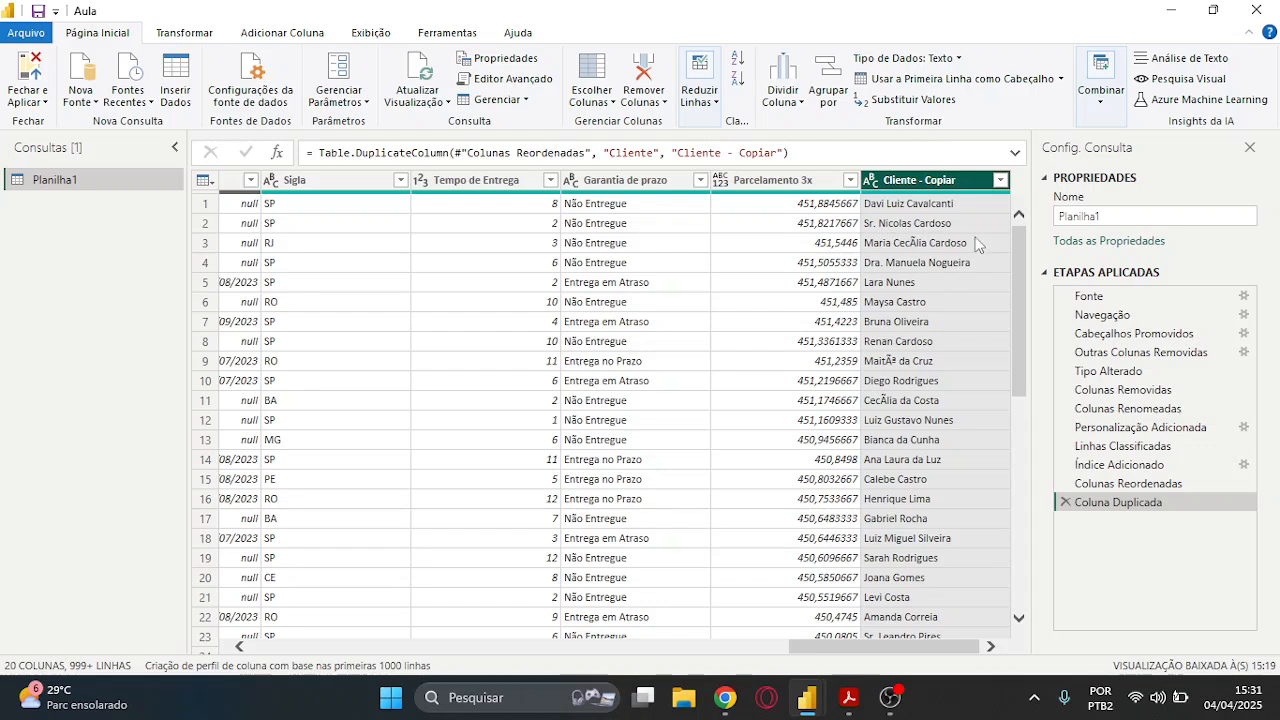
Start adding a conditional column to Planilha1 and name it Perfil Cliente
{"action": "left_click_drag", "start_coordinate": [1146, 463], "coordinate": [1140, 472]}
{"action": "left_click_drag", "start_coordinate": [922, 647], "coordinate": [285, 625]}
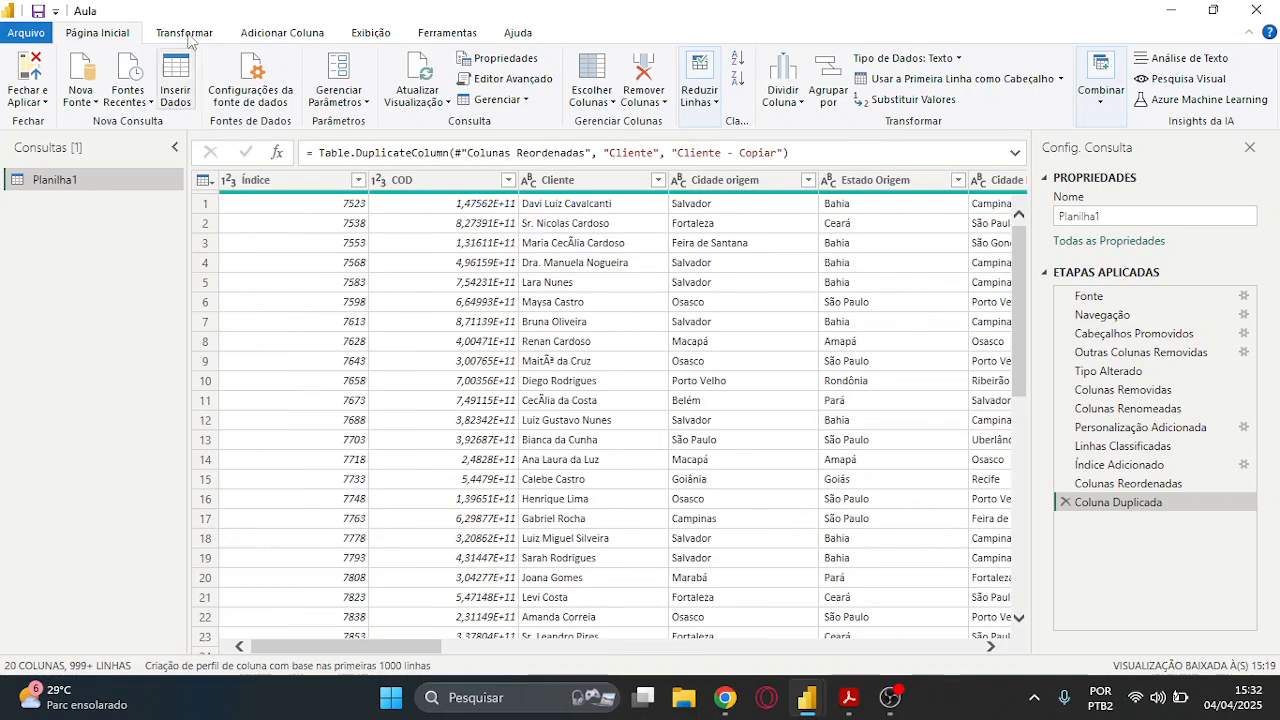
{"action": "left_click", "coordinate": [282, 38]}
{"action": "left_click", "coordinate": [281, 60]}
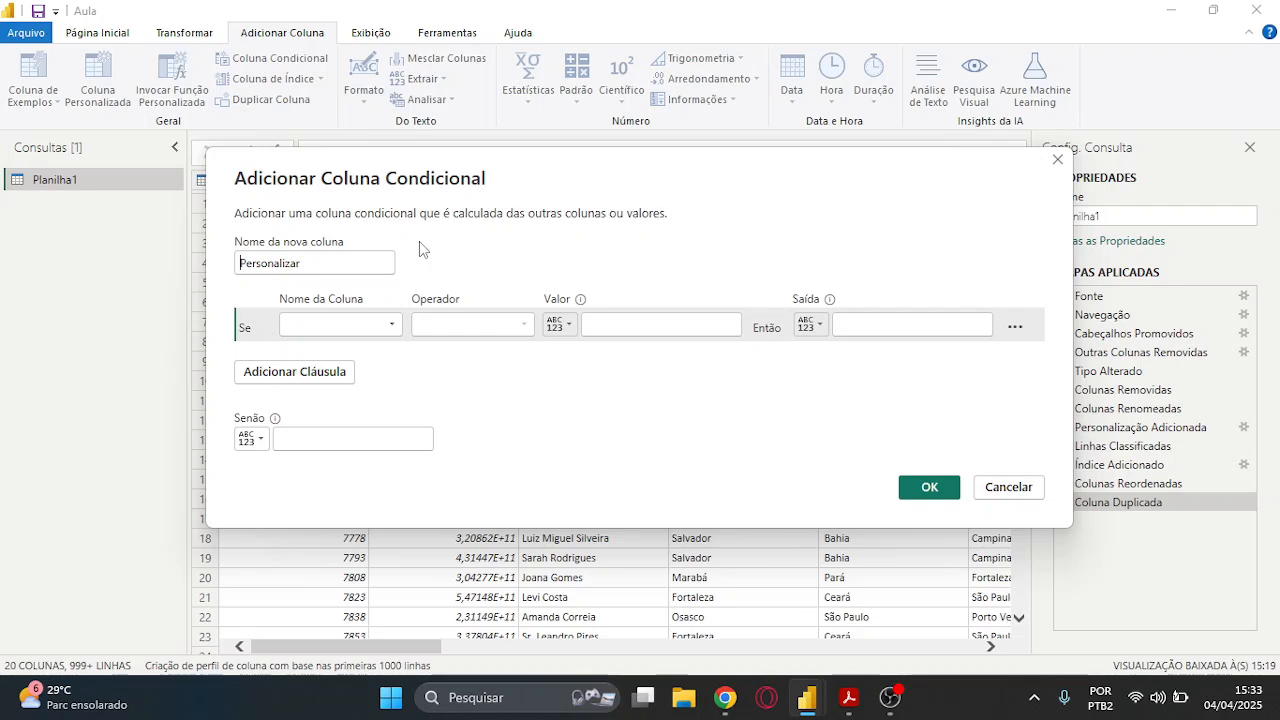
{"action": "double_click", "coordinate": [315, 265]}
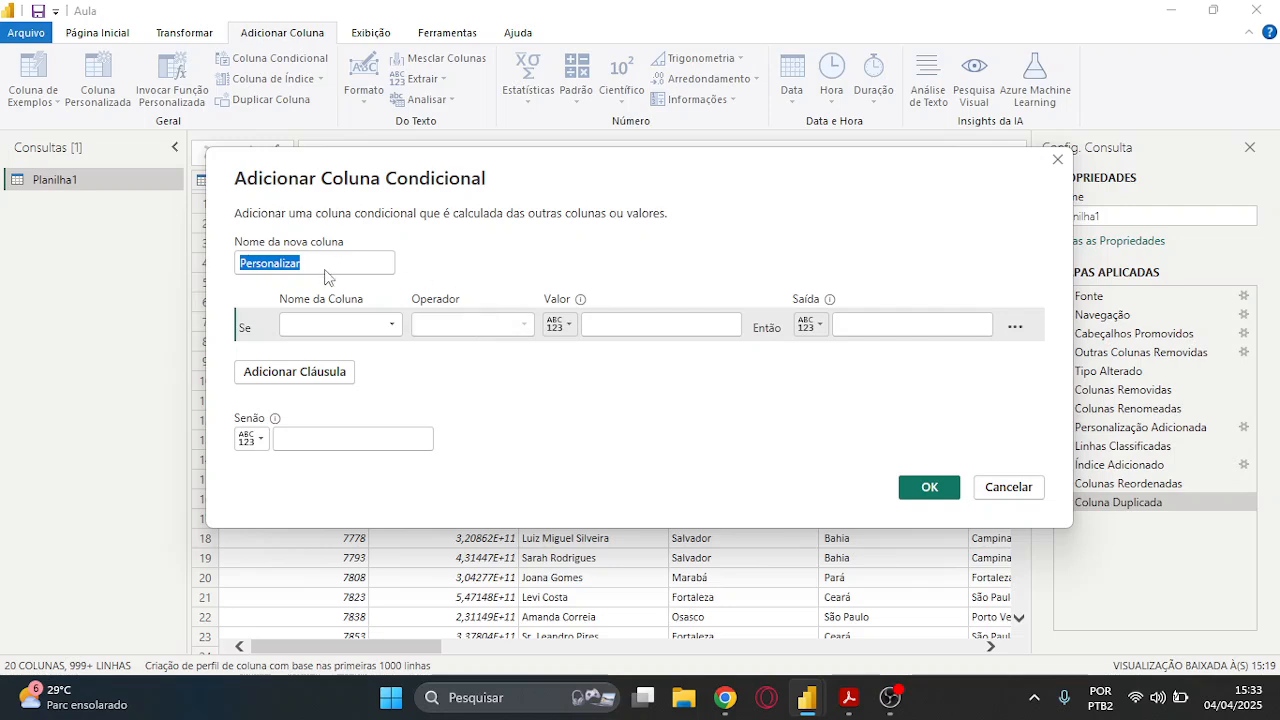
{"action": "type", "text": "P"}
{"action": "key", "text": "BackSpace"}
{"action": "type", "text": "Perfil cliente"}
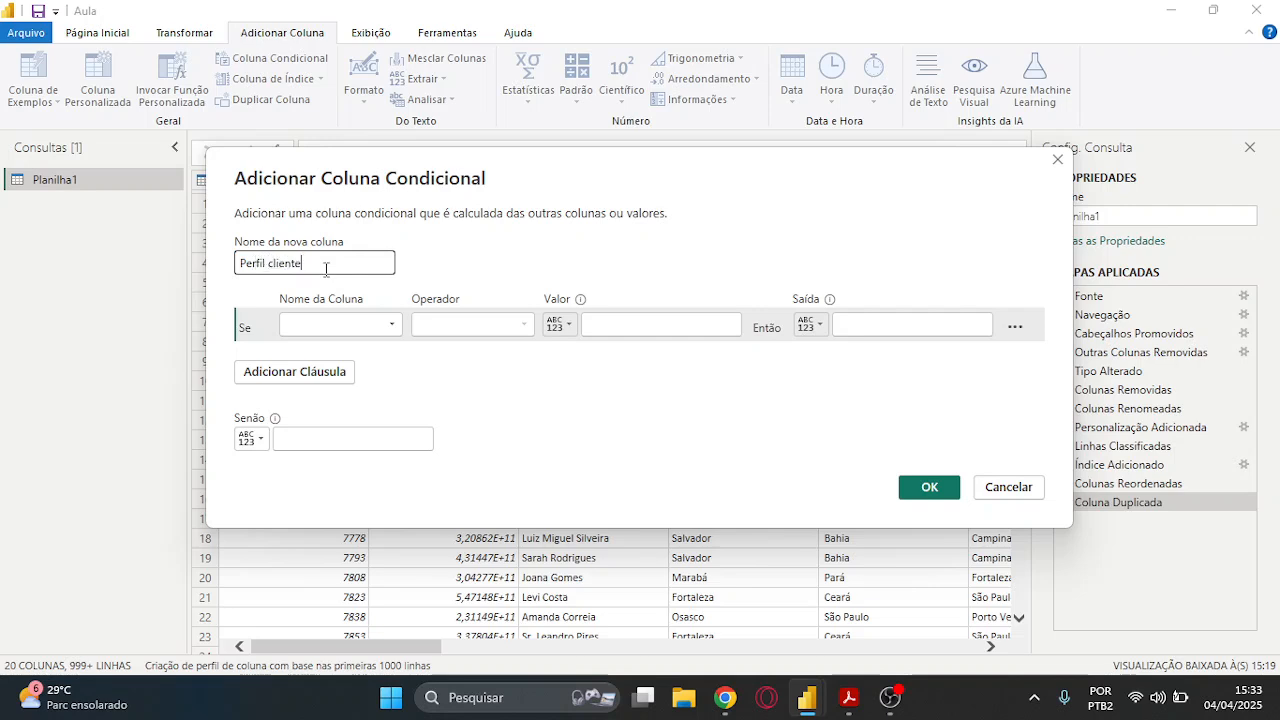
{"action": "left_click", "coordinate": [273, 262]}
{"action": "key", "text": "BackSpace"}
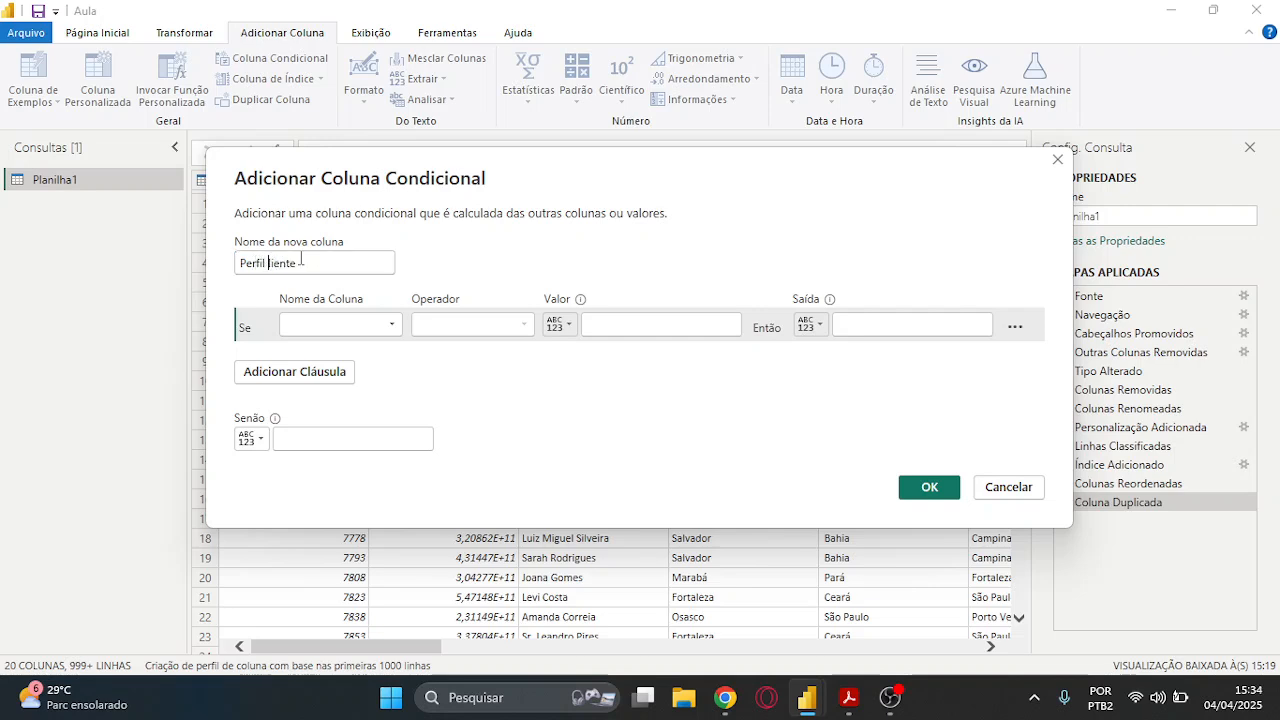
{"action": "type", "text": "C"}
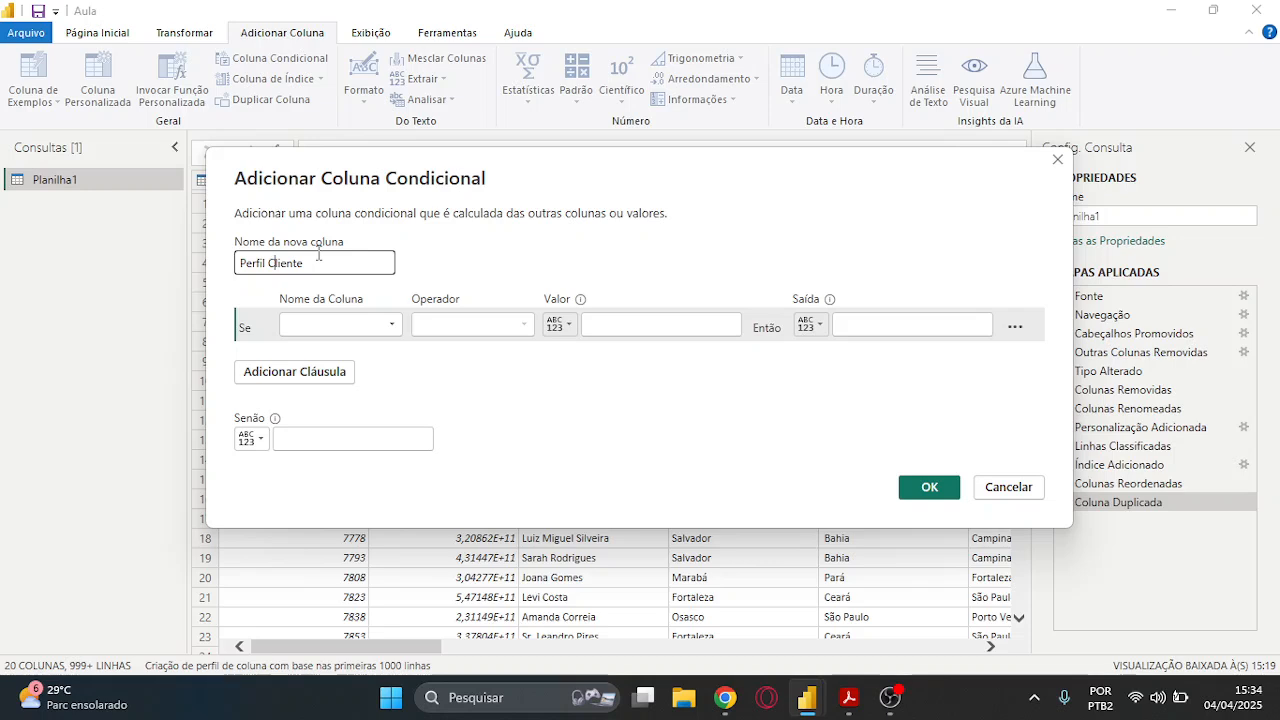
Define the Perfil Cliente condition so that Frete é maior que 800 outputs Especial
{"action": "left_click", "coordinate": [338, 330]}
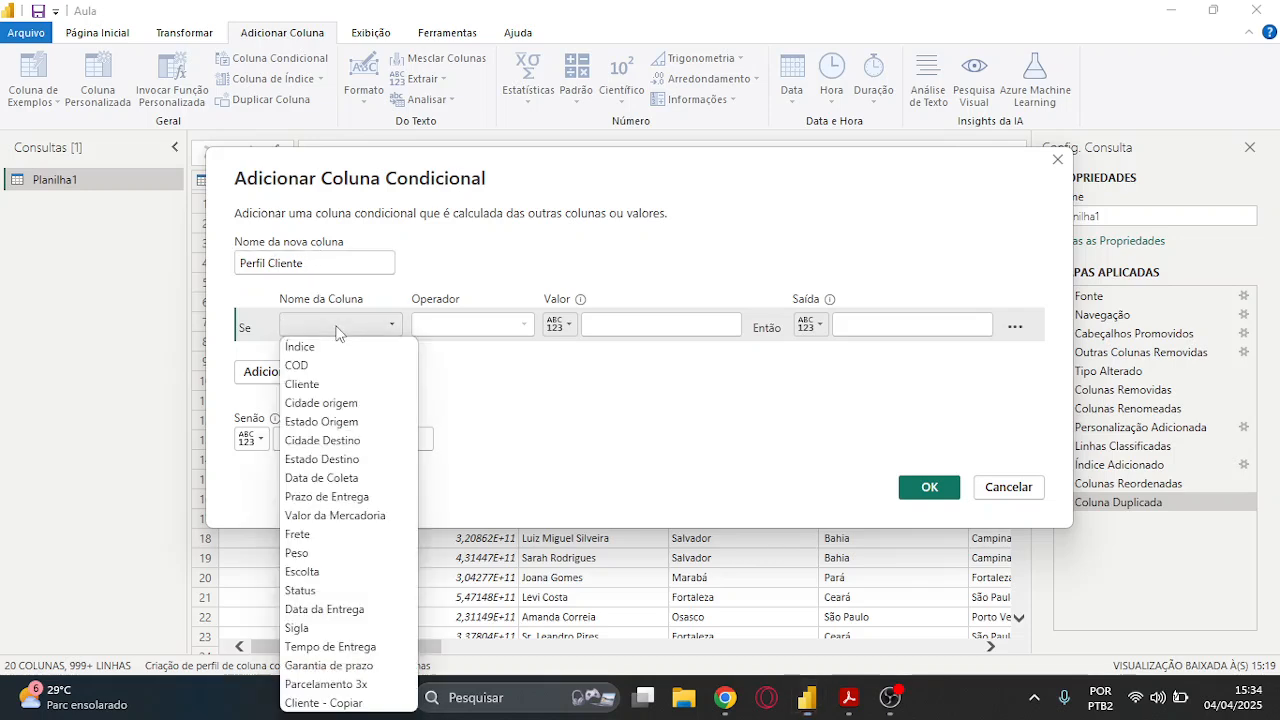
{"action": "left_click", "coordinate": [306, 536]}
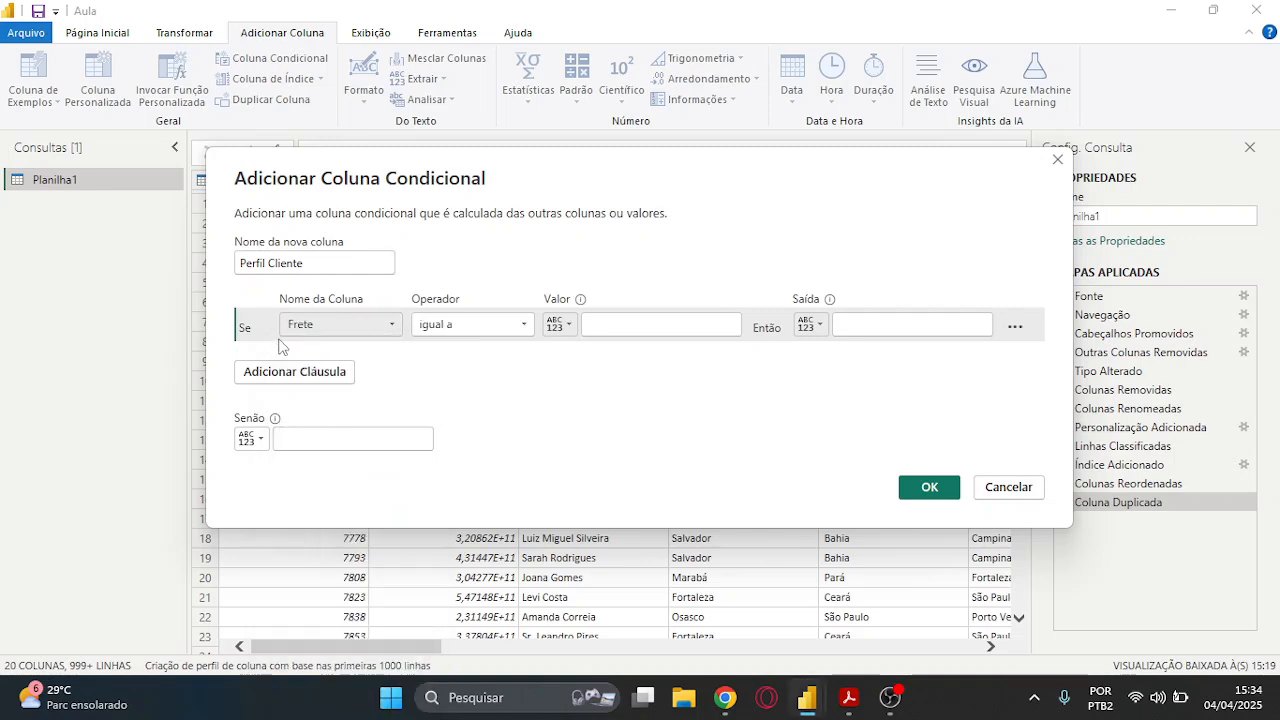
{"action": "left_click", "coordinate": [462, 324]}
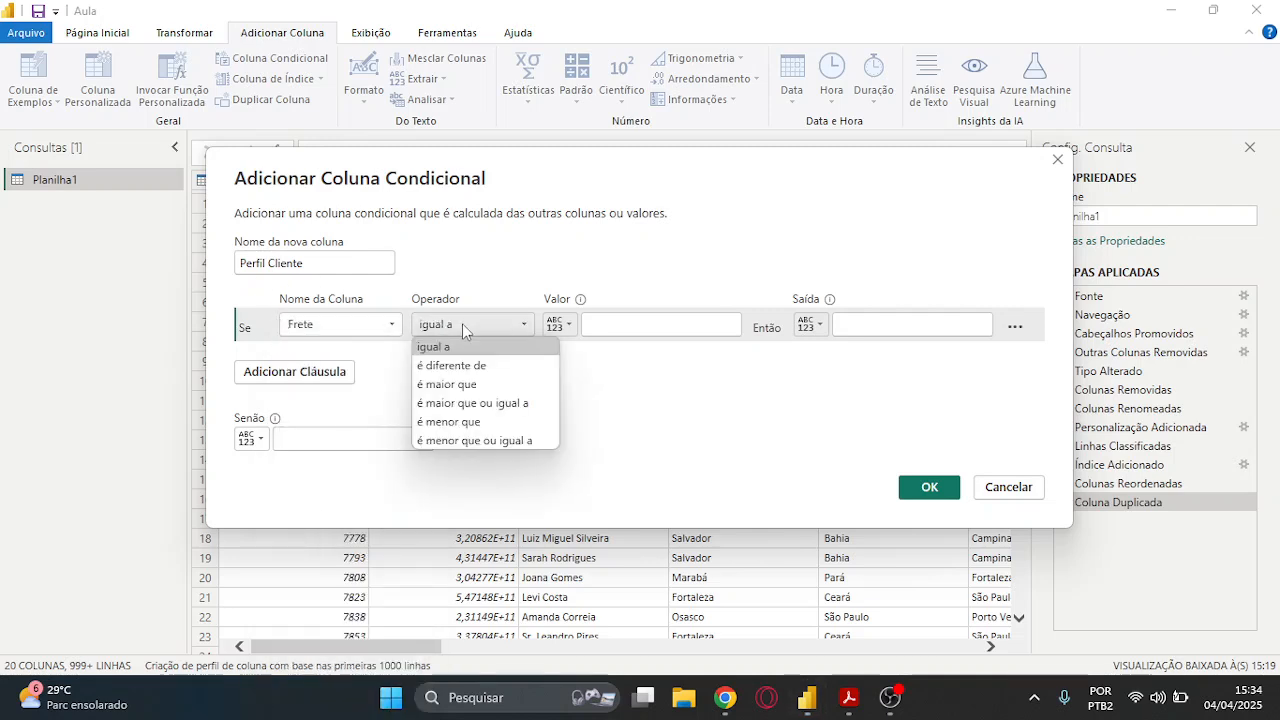
{"action": "left_click", "coordinate": [473, 389]}
{"action": "left_click", "coordinate": [629, 330]}
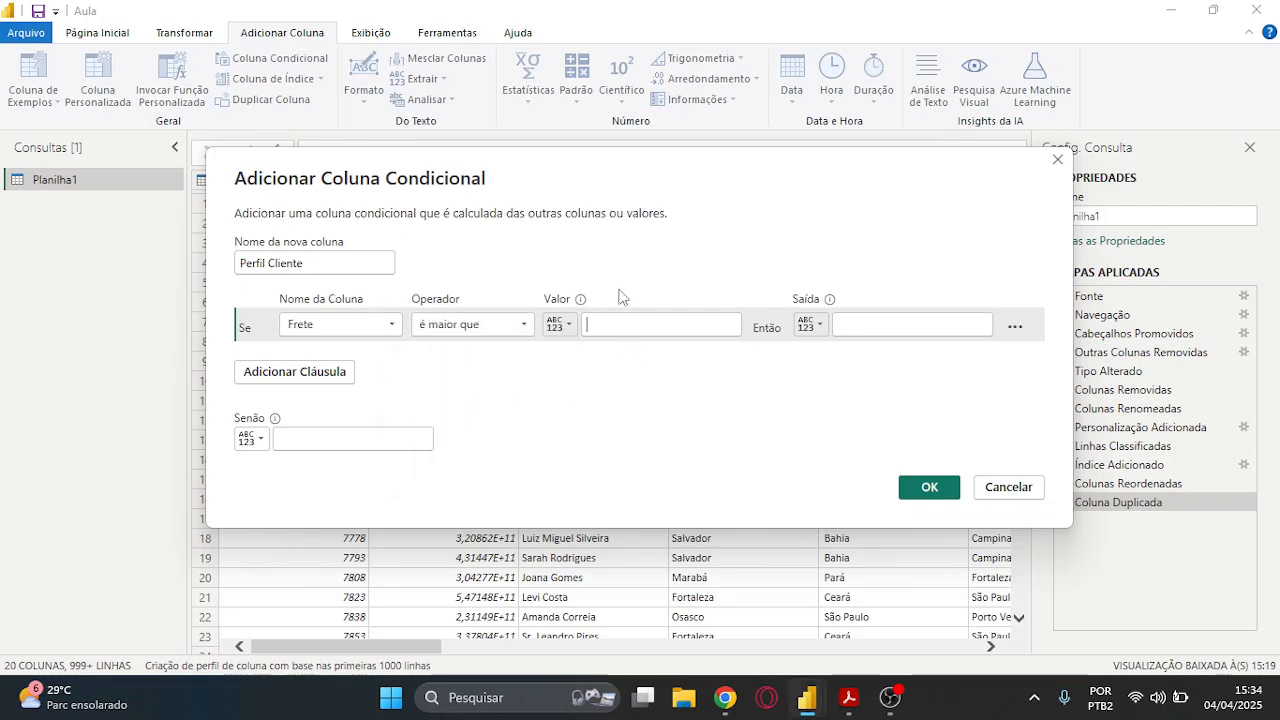
{"action": "type", "text": "800"}
{"action": "left_click", "coordinate": [858, 322]}
{"action": "type", "text": "Especial"}
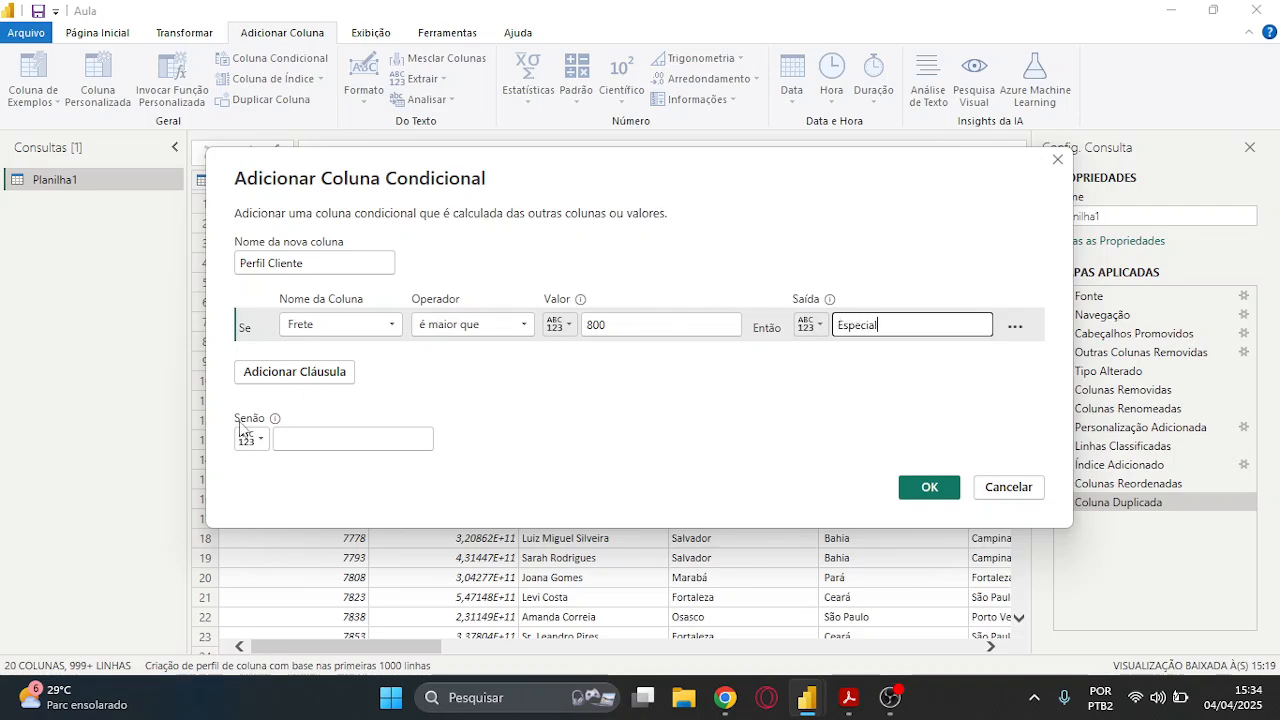
Set the Senão output of Perfil Cliente to Comum and create the conditional column
{"action": "left_click", "coordinate": [328, 440]}
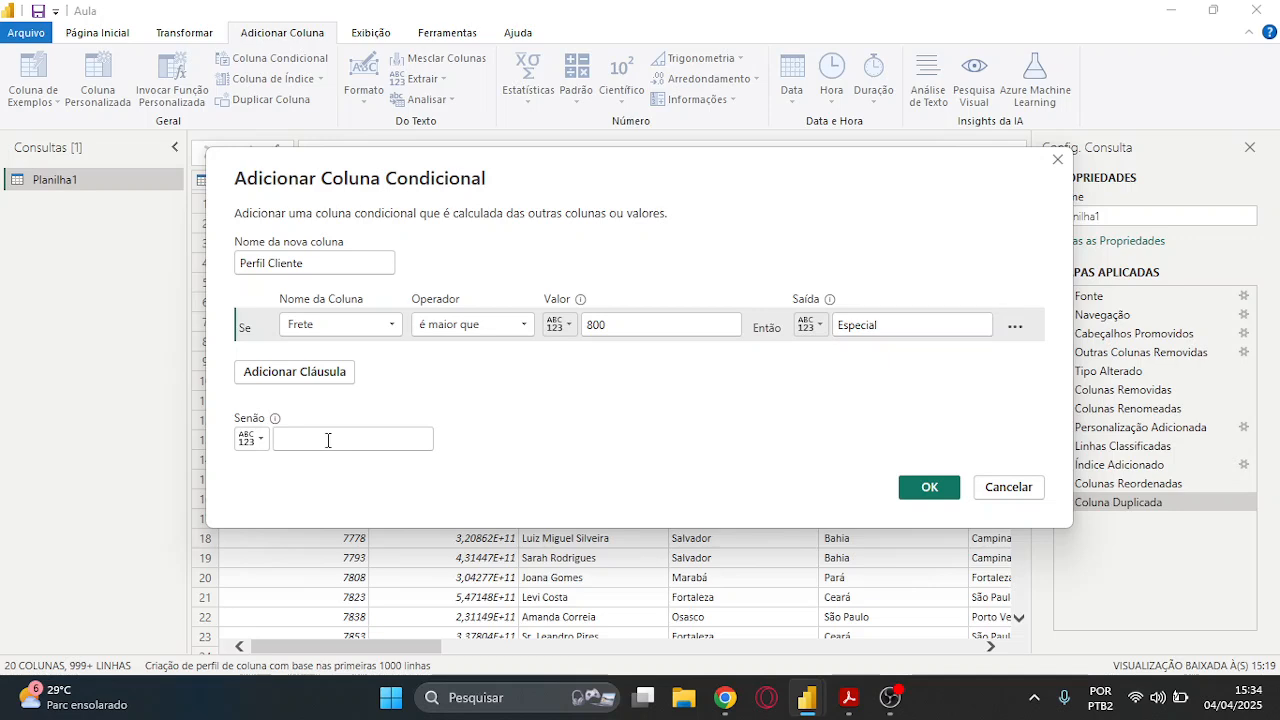
{"action": "type", "text": "Comum"}
{"action": "left_click", "coordinate": [929, 488]}
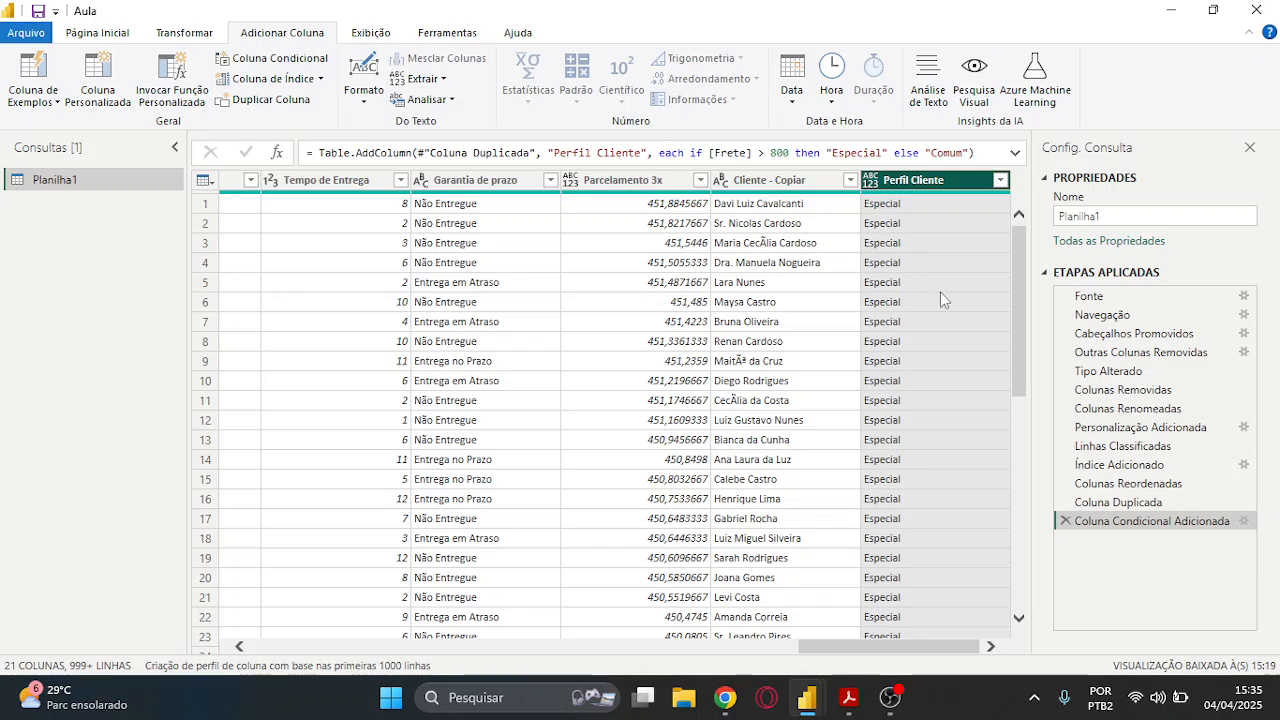
Edit the Coluna Condicional Adicionada step, adding a clause so that Frete é maior que 500 outputs Intermediário
{"action": "left_click", "coordinate": [1244, 521]}
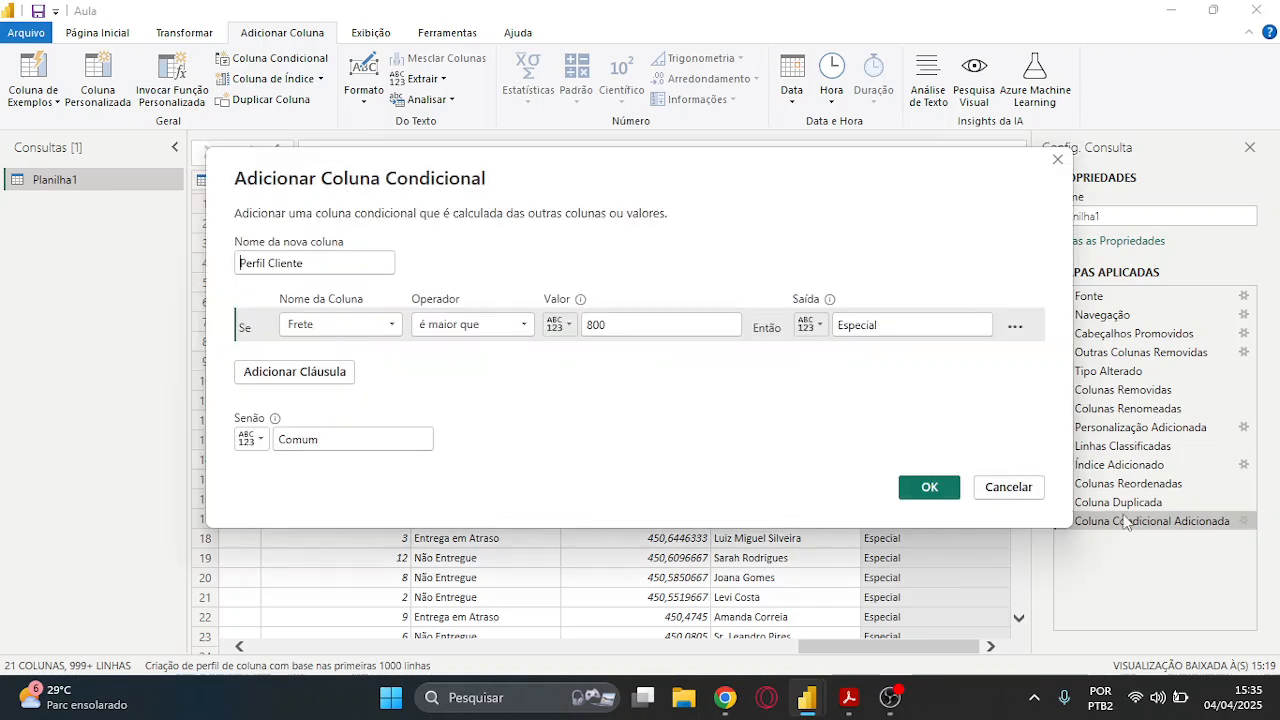
{"action": "left_click", "coordinate": [310, 375]}
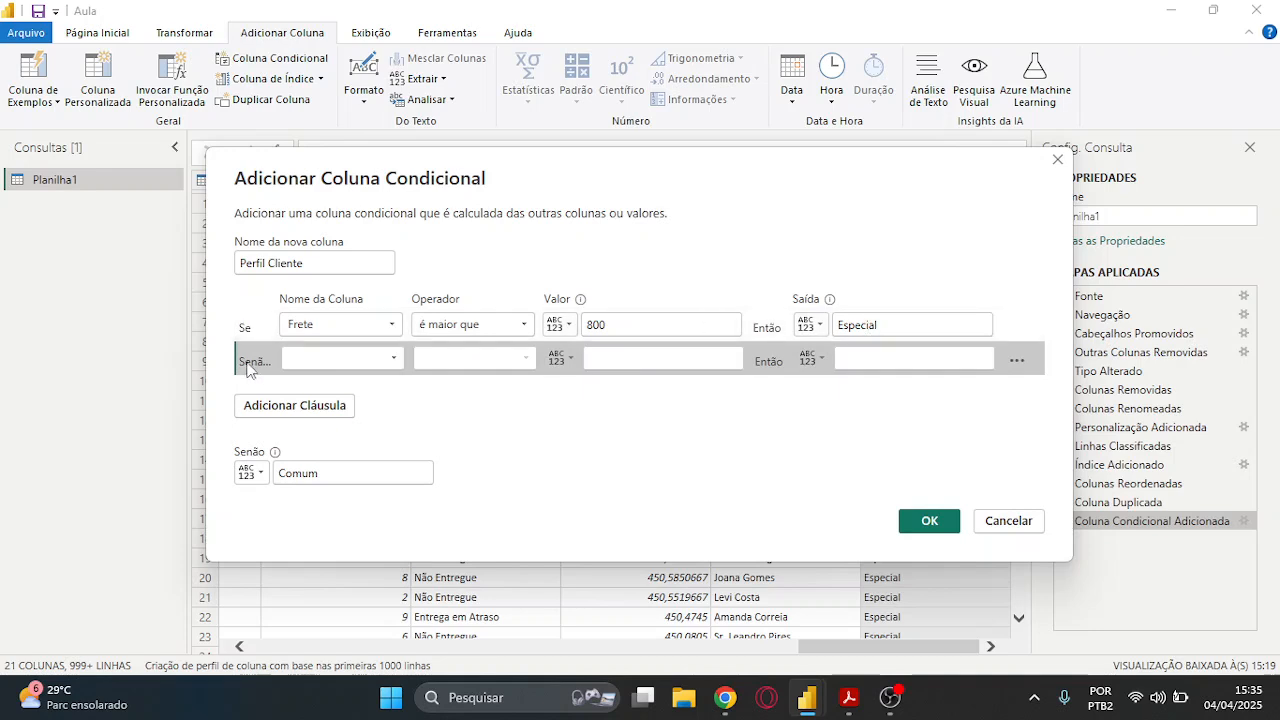
{"action": "left_click", "coordinate": [341, 358]}
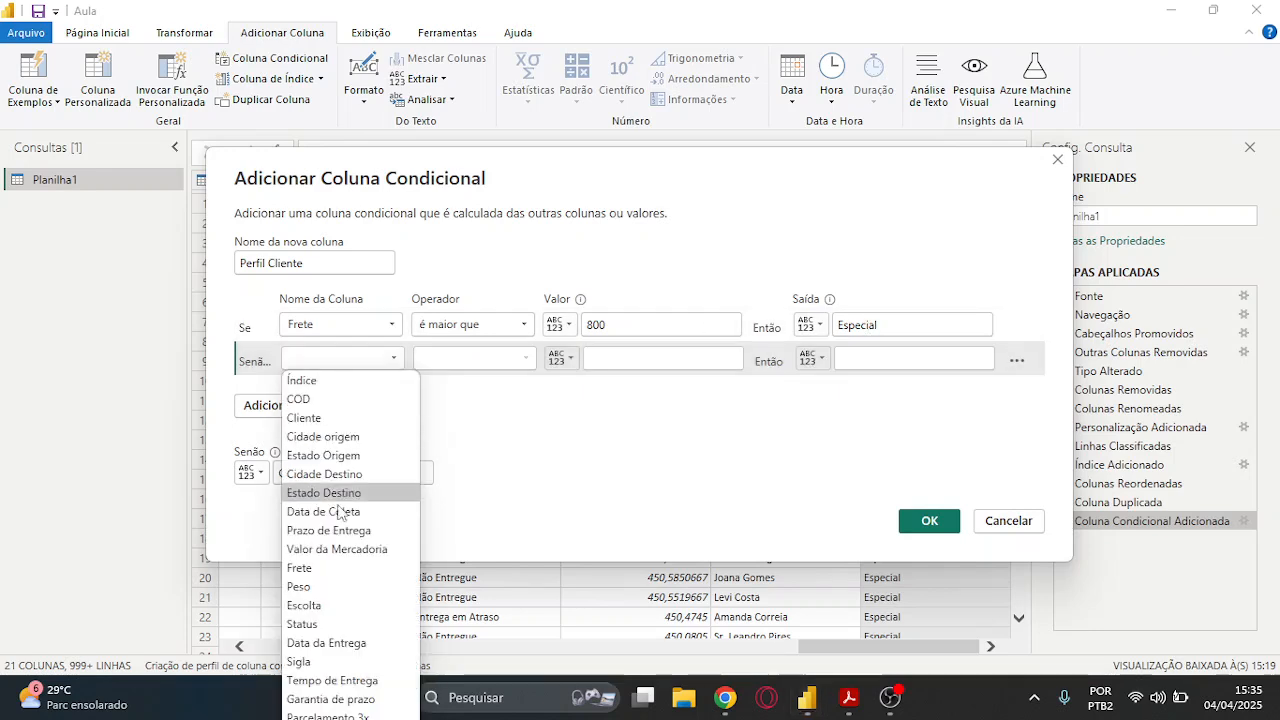
{"action": "left_click", "coordinate": [300, 567]}
{"action": "left_click", "coordinate": [503, 360]}
{"action": "left_click", "coordinate": [500, 381]}
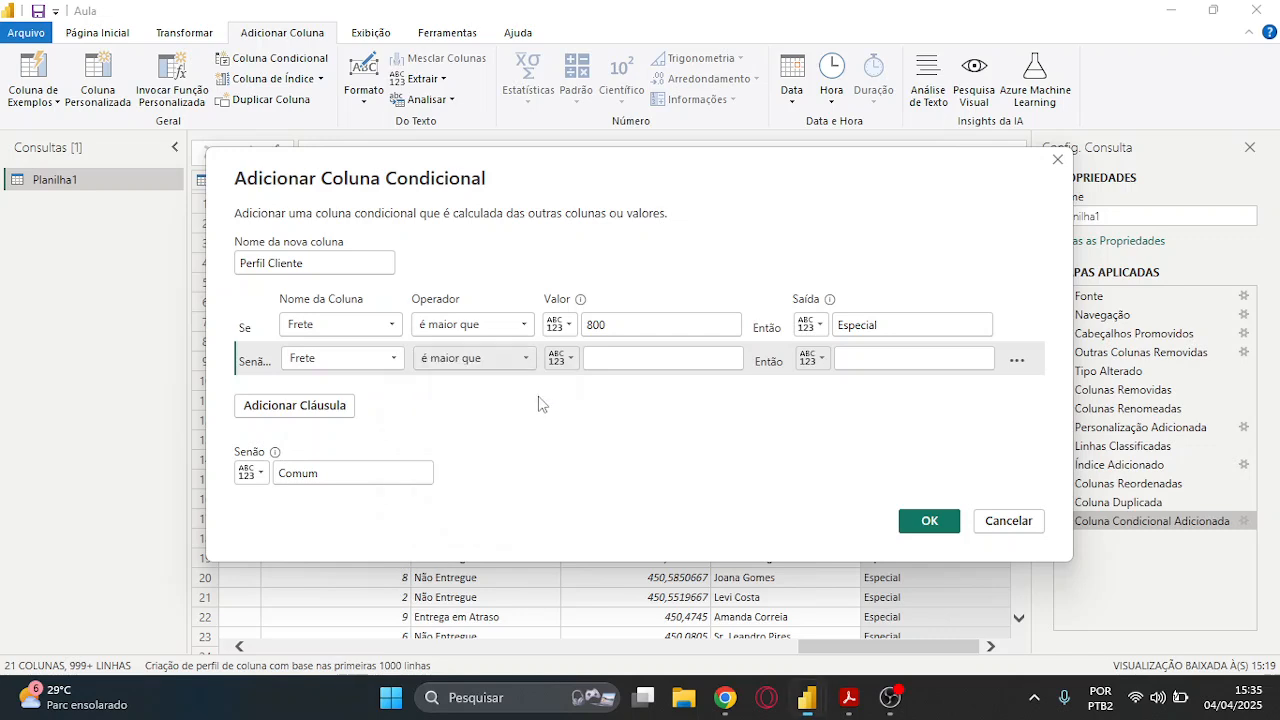
{"action": "left_click", "coordinate": [610, 364]}
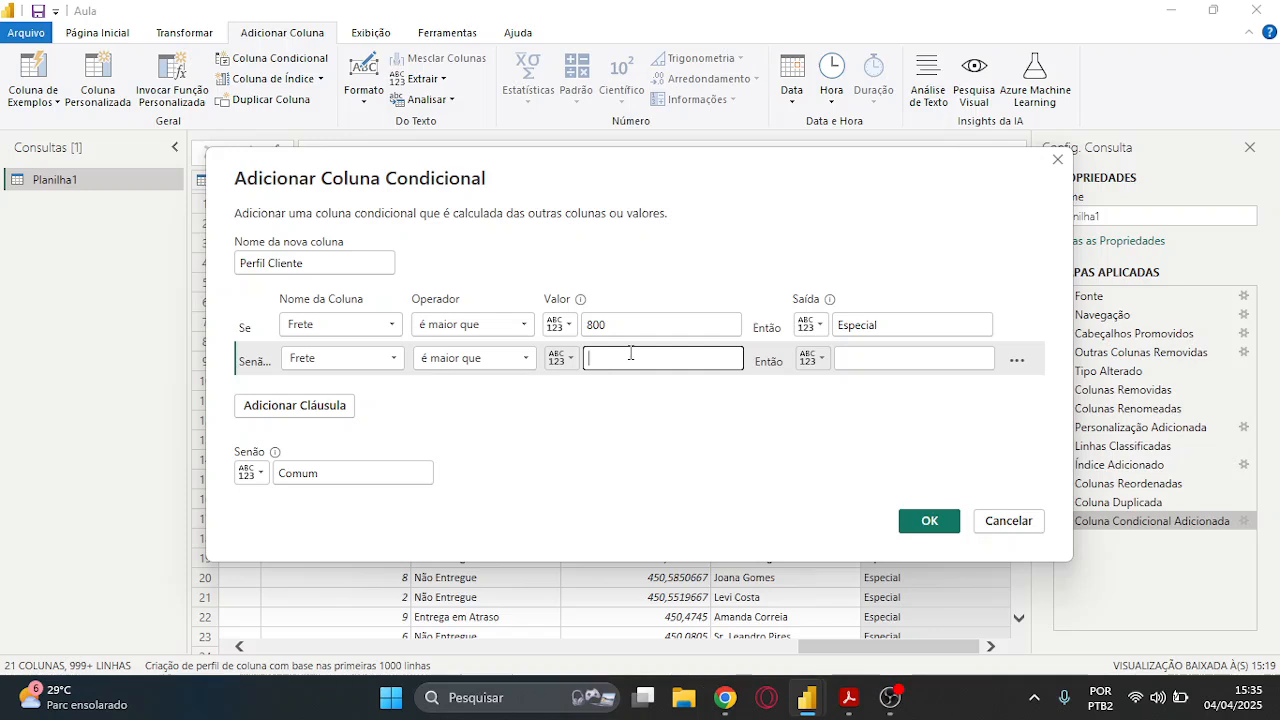
{"action": "type", "text": "500"}
{"action": "left_click", "coordinate": [884, 357]}
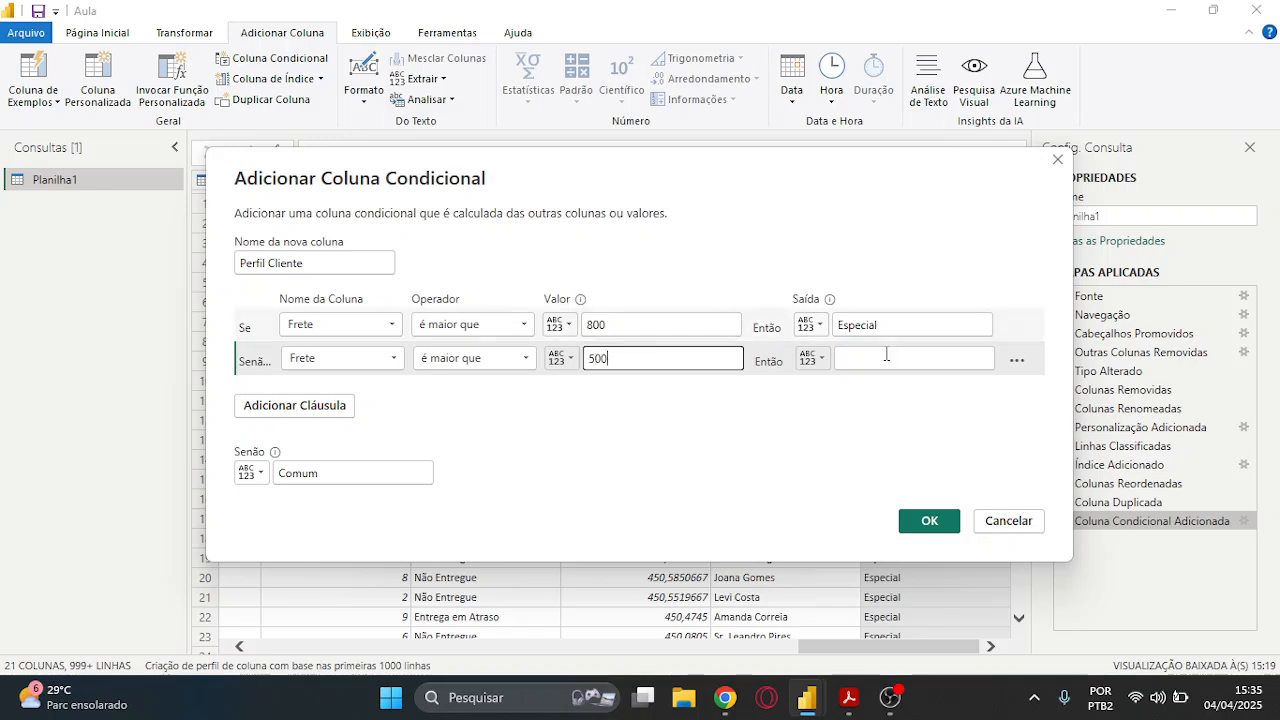
{"action": "type", "text": "Intermediário"}
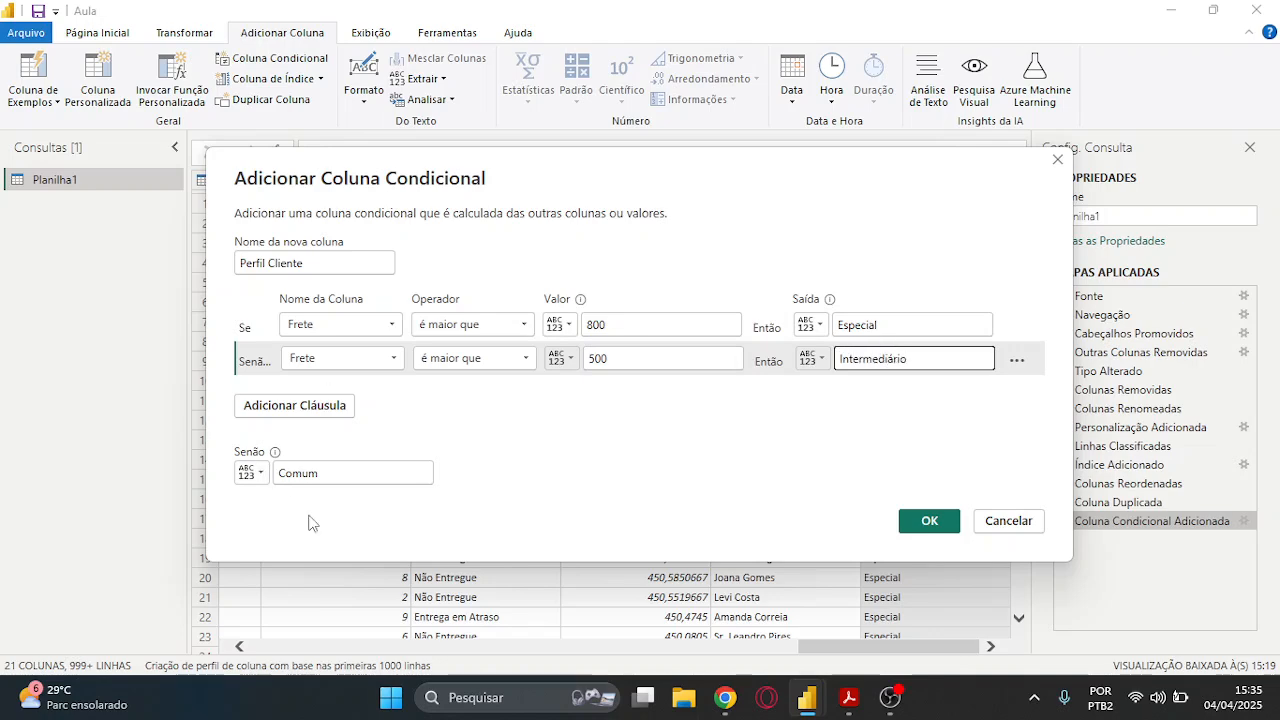
{"action": "left_click", "coordinate": [932, 522]}
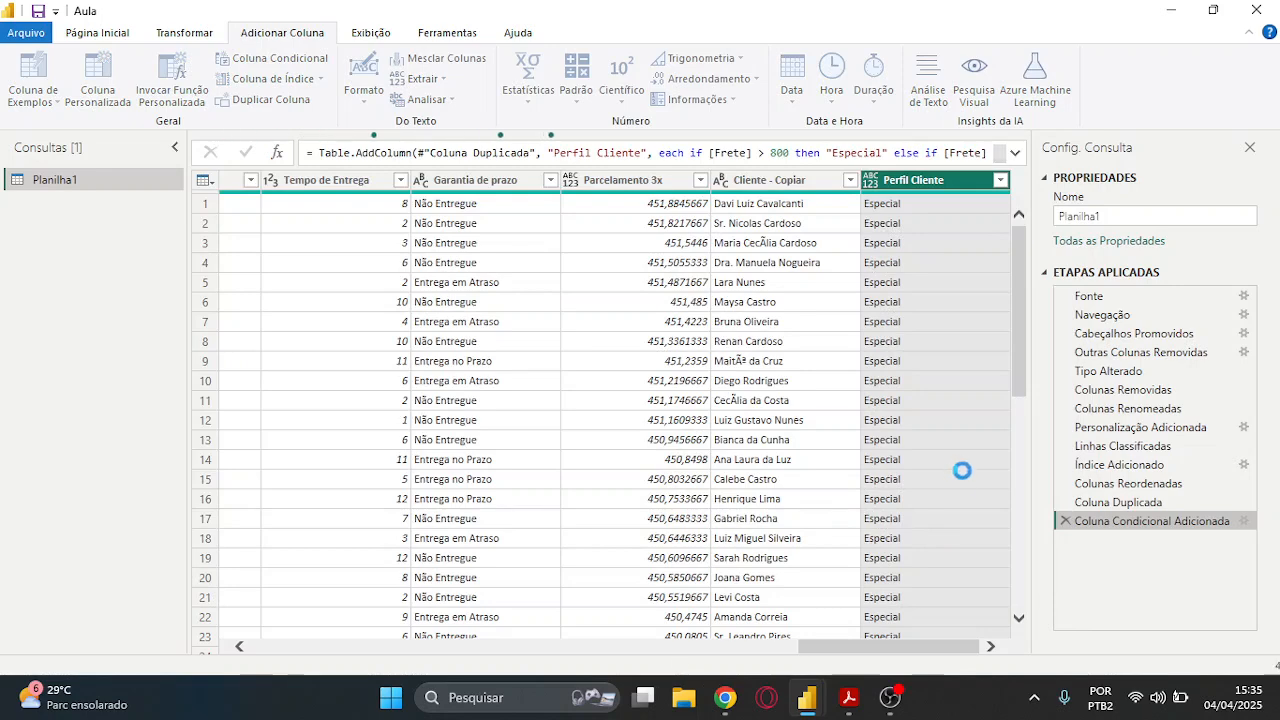
Sort the table by Cliente in ascending order and display the Perfil Cliente column
{"action": "left_click", "coordinate": [530, 645]}
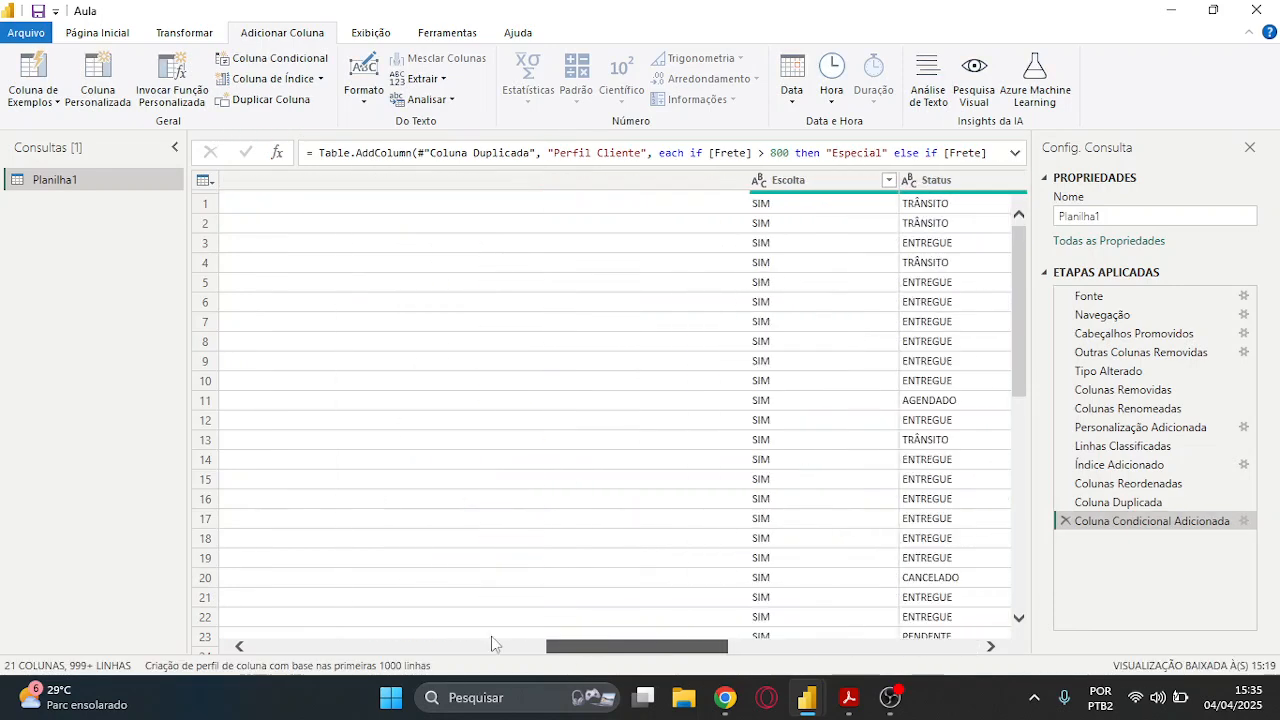
{"action": "left_click", "coordinate": [530, 645]}
{"action": "left_click", "coordinate": [657, 180]}
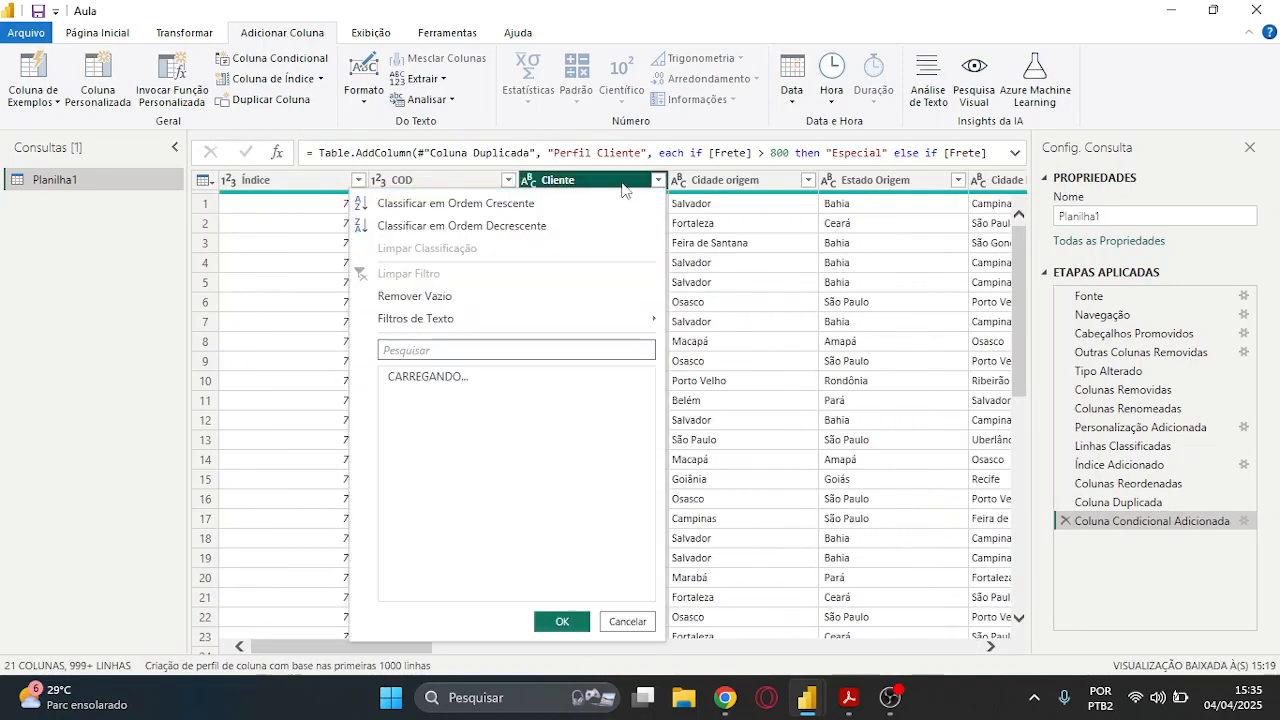
{"action": "left_click", "coordinate": [455, 204]}
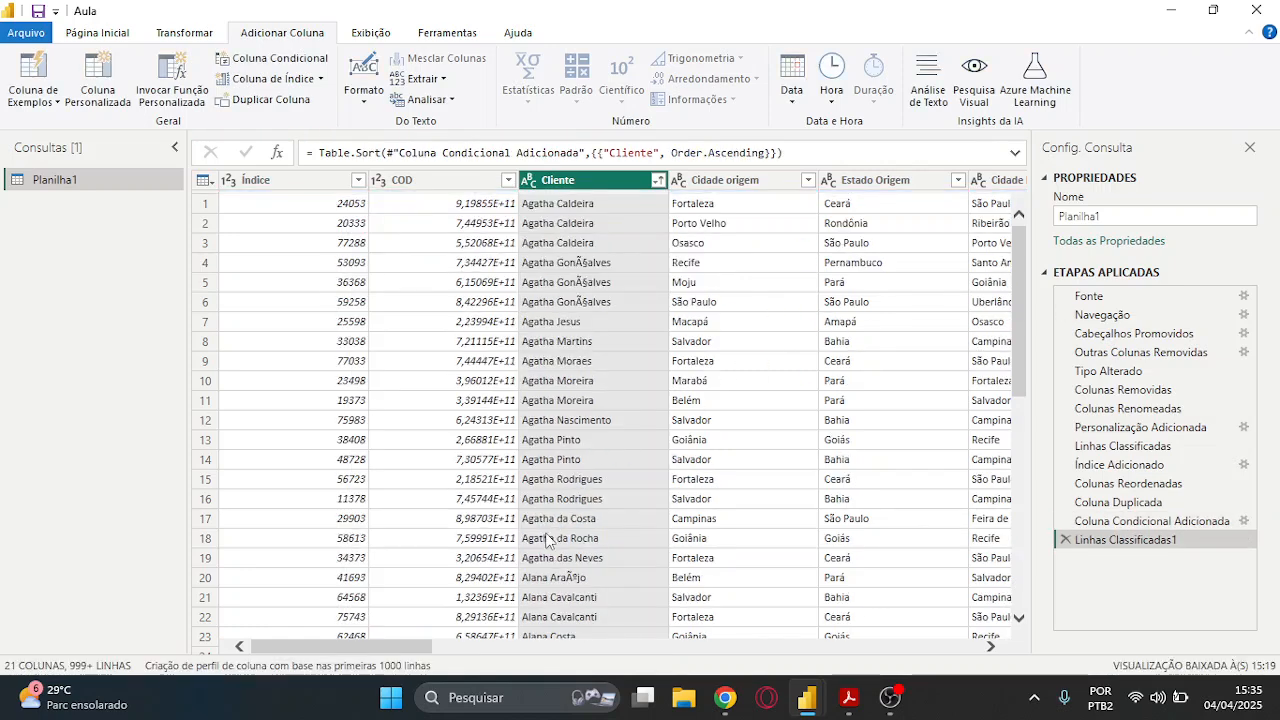
{"action": "left_click_drag", "start_coordinate": [428, 646], "coordinate": [978, 640]}
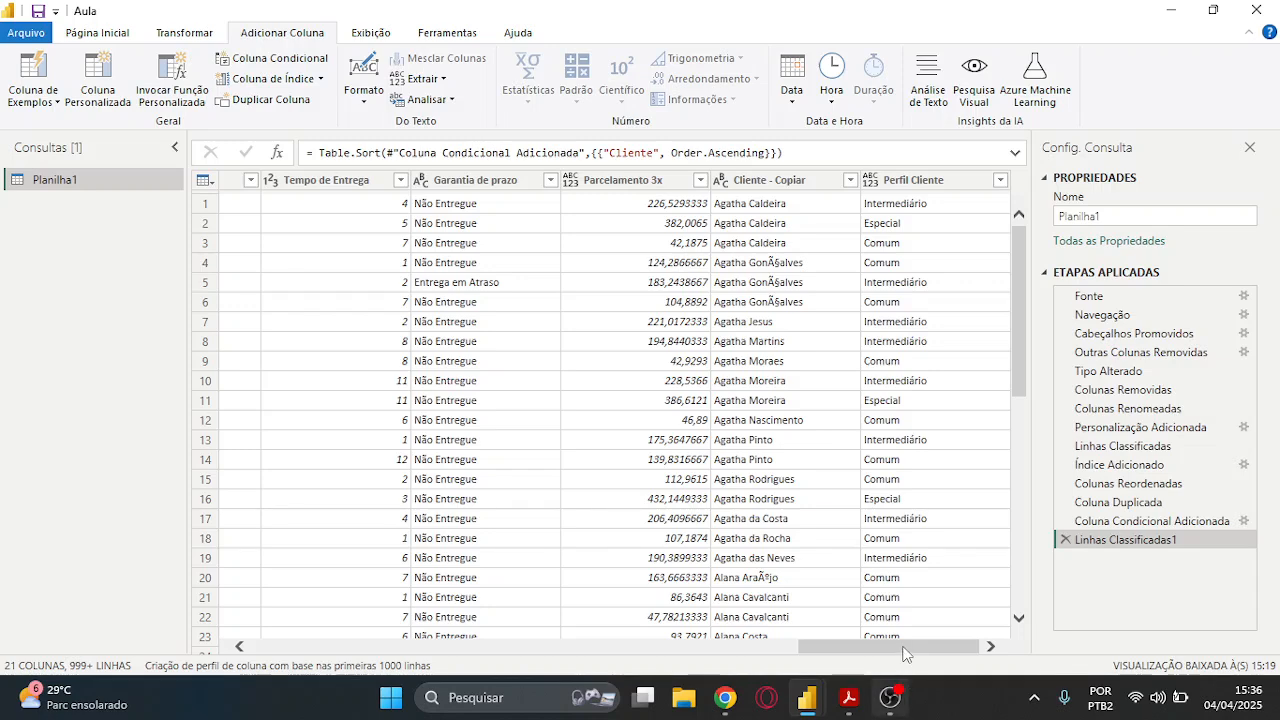
{"action": "left_click_drag", "start_coordinate": [848, 648], "coordinate": [942, 636]}
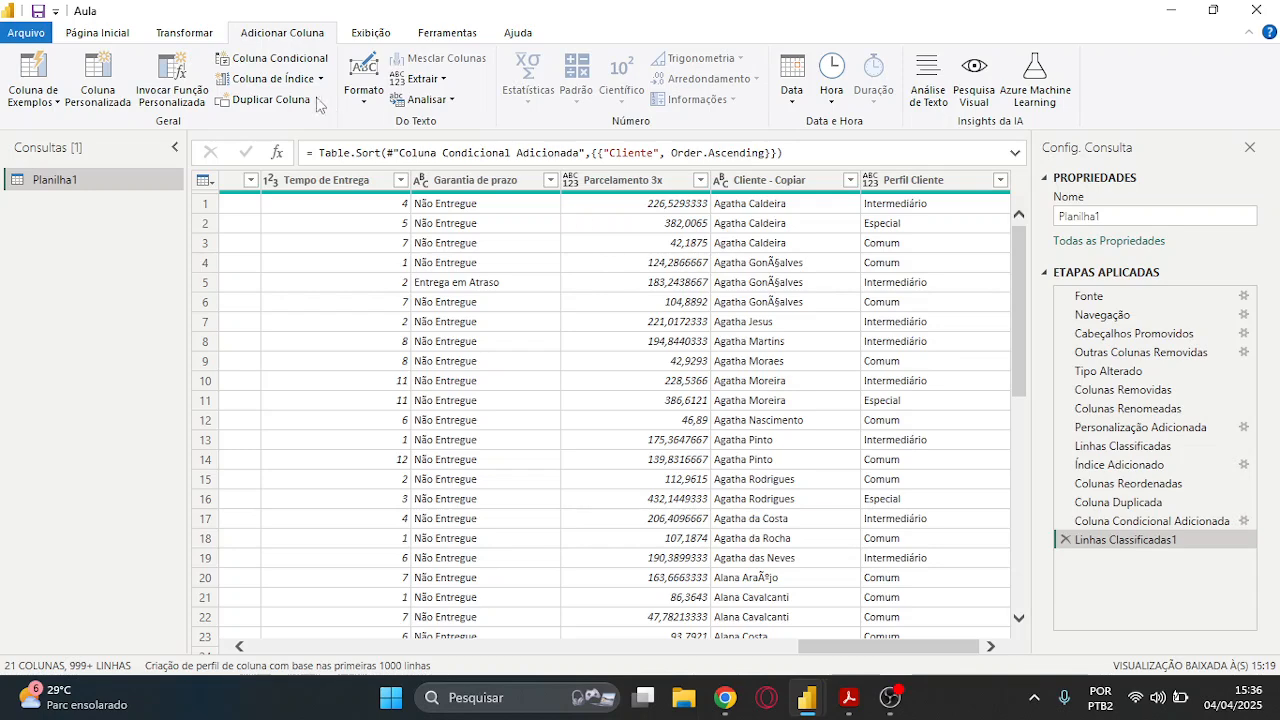
Start adding another conditional column and name it Valor a Pagar Abril
{"action": "left_click", "coordinate": [261, 66]}
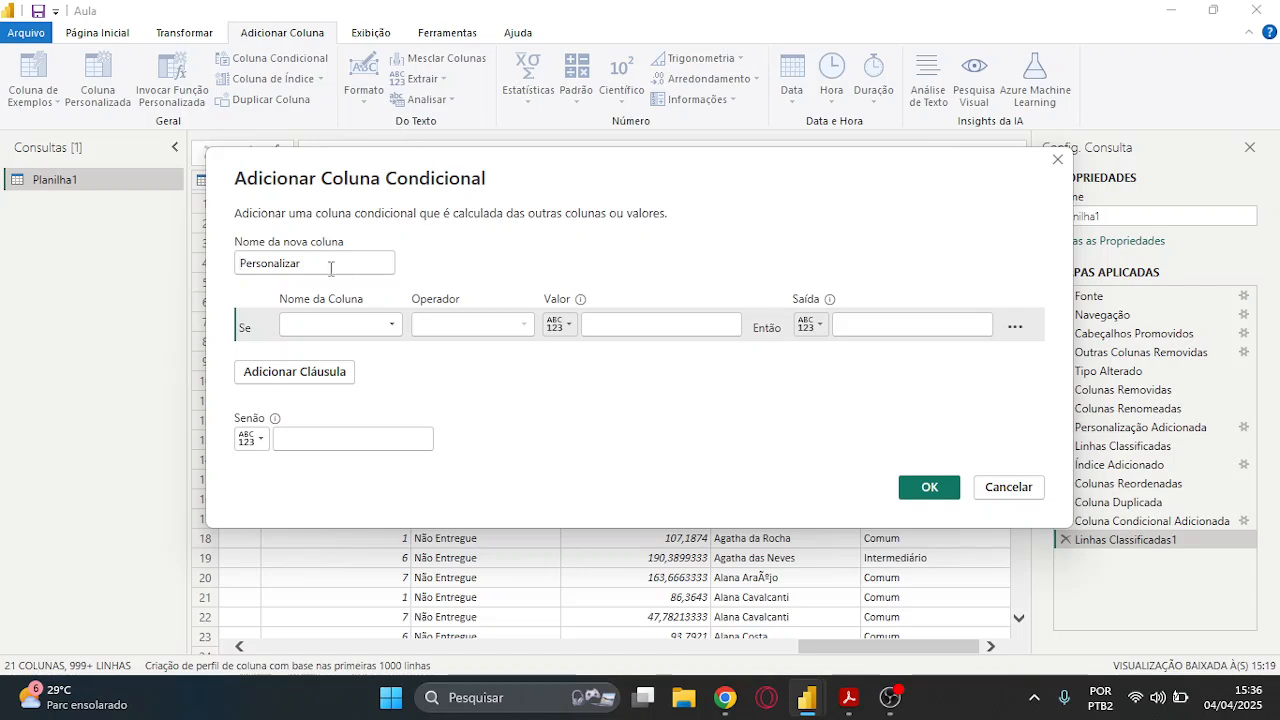
{"action": "double_click", "coordinate": [314, 266]}
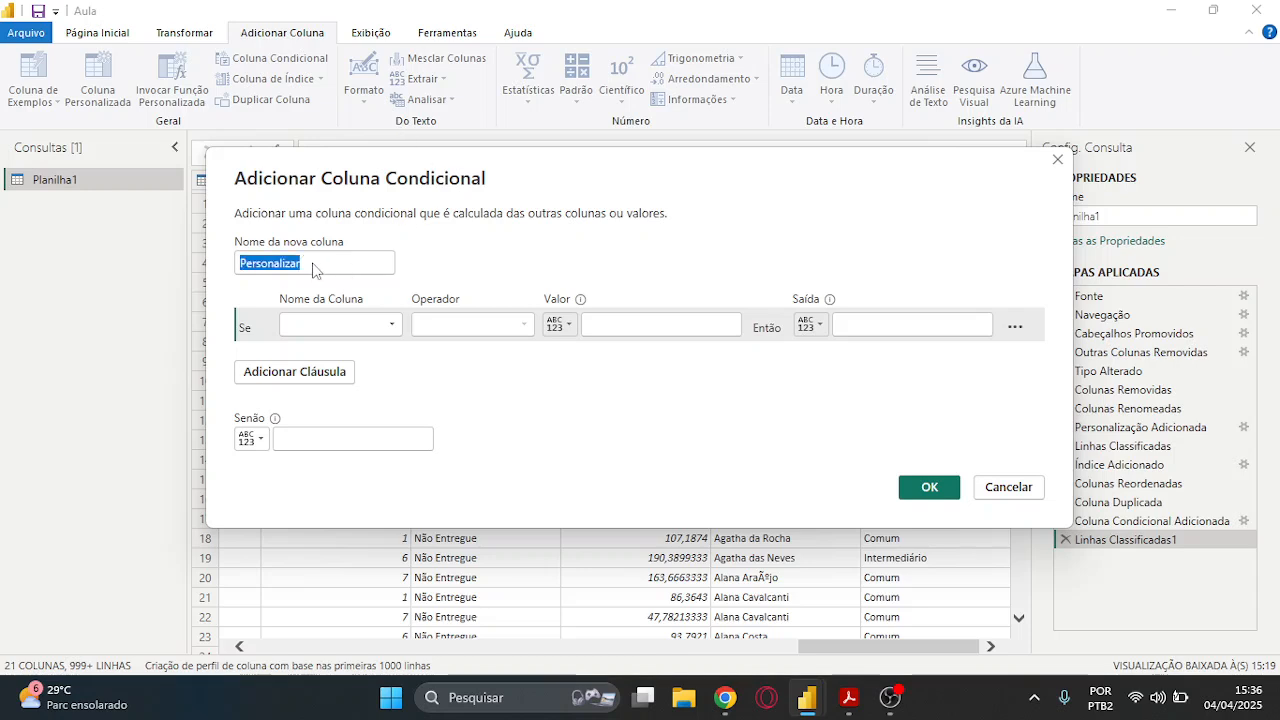
{"action": "type", "text": "Valor a Pagar"}
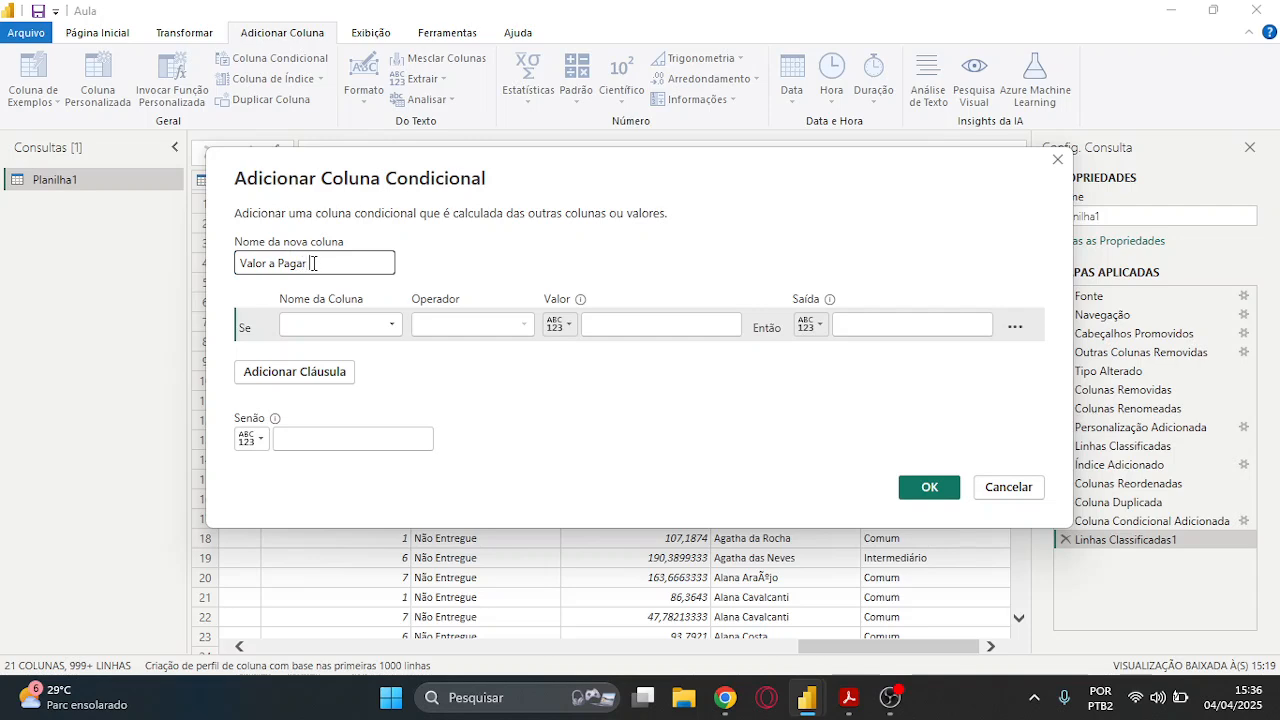
{"action": "type", "text": " Abril"}
Define the first condition so that Perfil Cliente igual a Comum outputs the value of the Frete column
{"action": "left_click", "coordinate": [367, 337]}
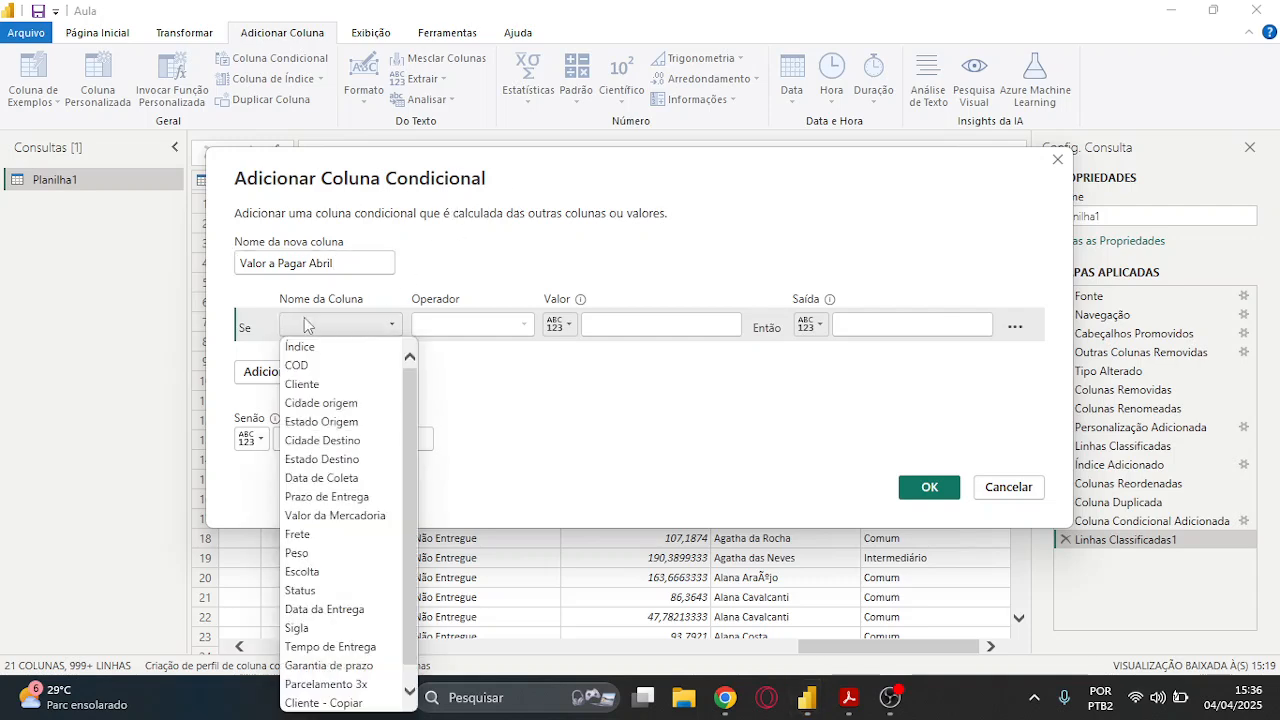
{"action": "scroll", "coordinate": [378, 550], "scroll_direction": "down", "scroll_amount": 1}
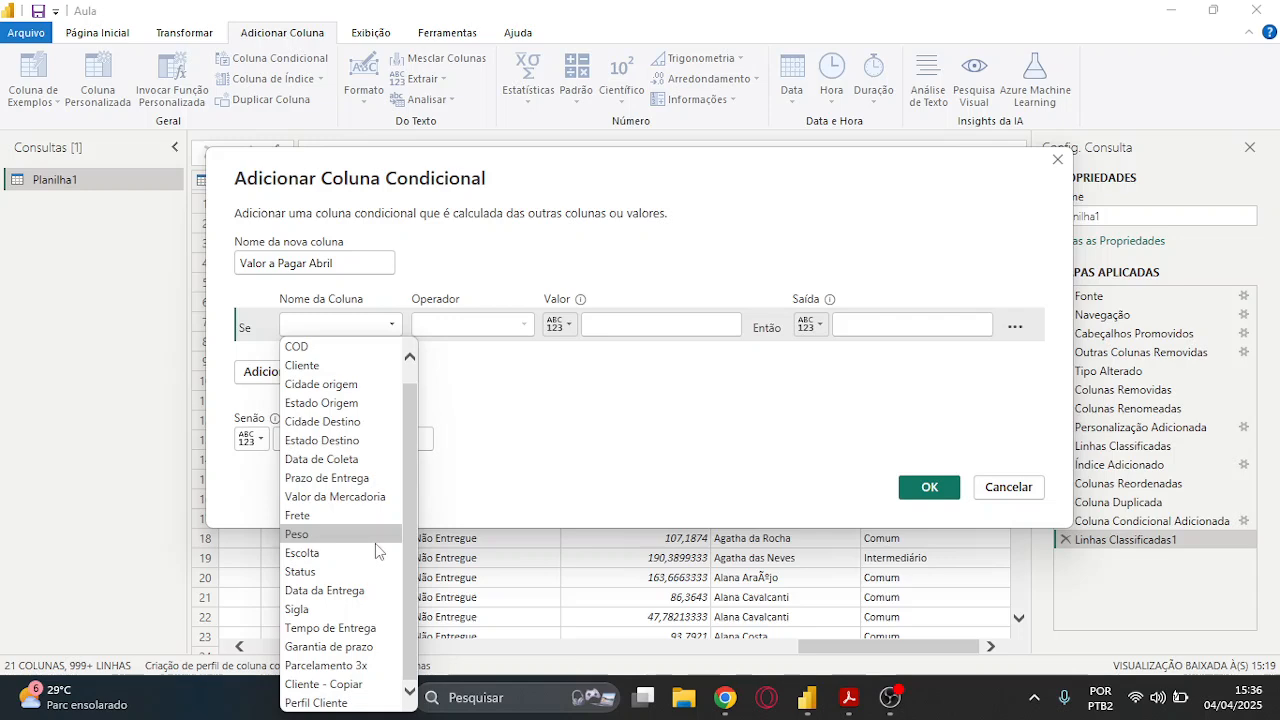
{"action": "left_click", "coordinate": [316, 703]}
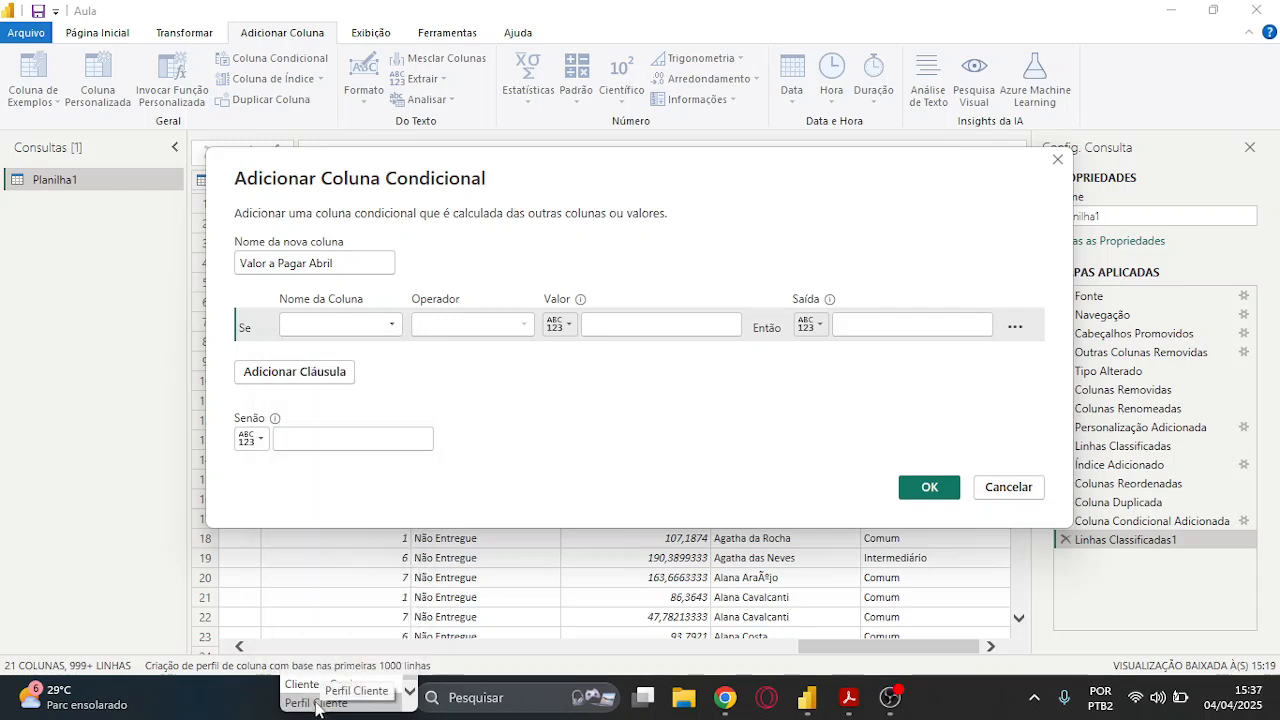
{"action": "left_click", "coordinate": [620, 324]}
{"action": "type", "text": "Comum"}
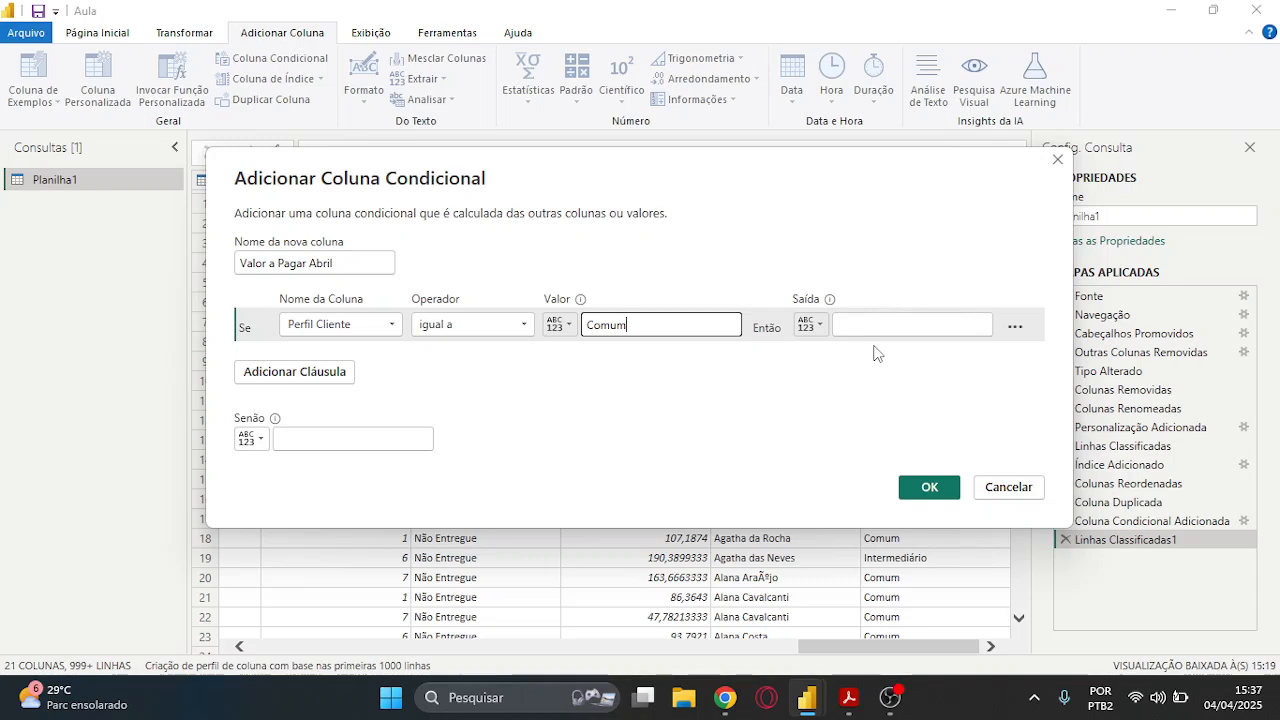
{"action": "left_click", "coordinate": [819, 326]}
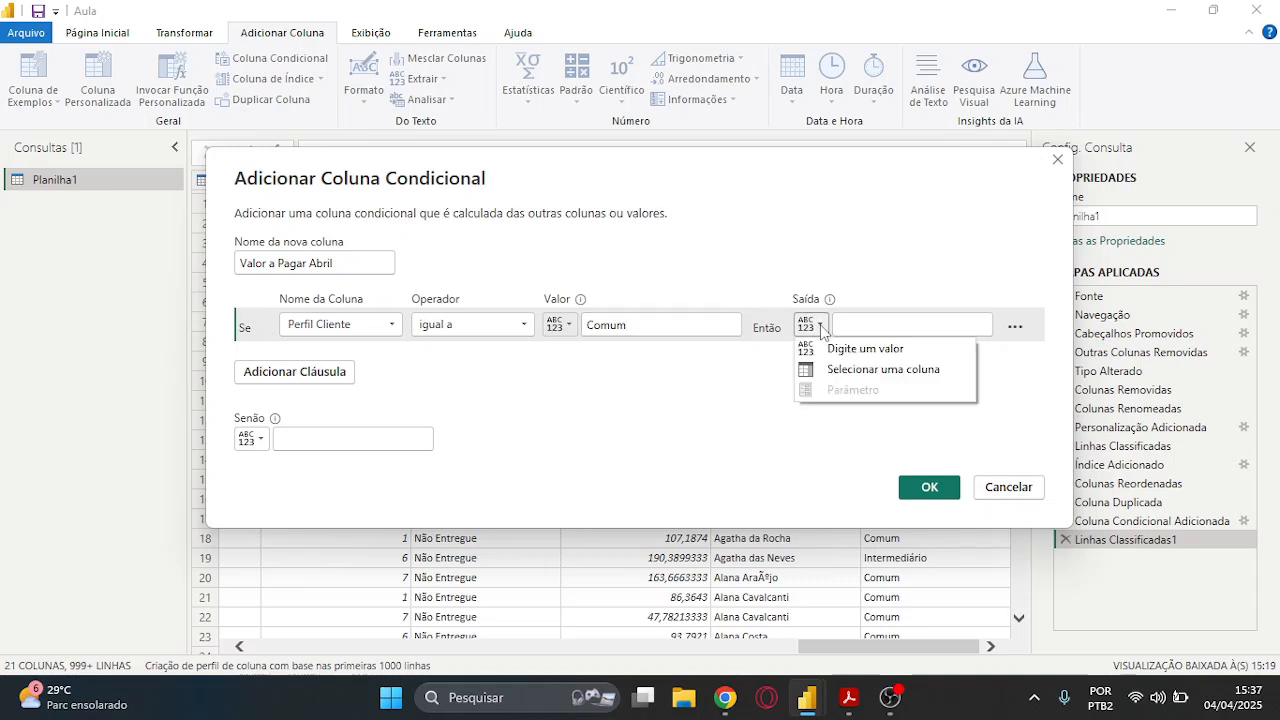
{"action": "left_click", "coordinate": [870, 372]}
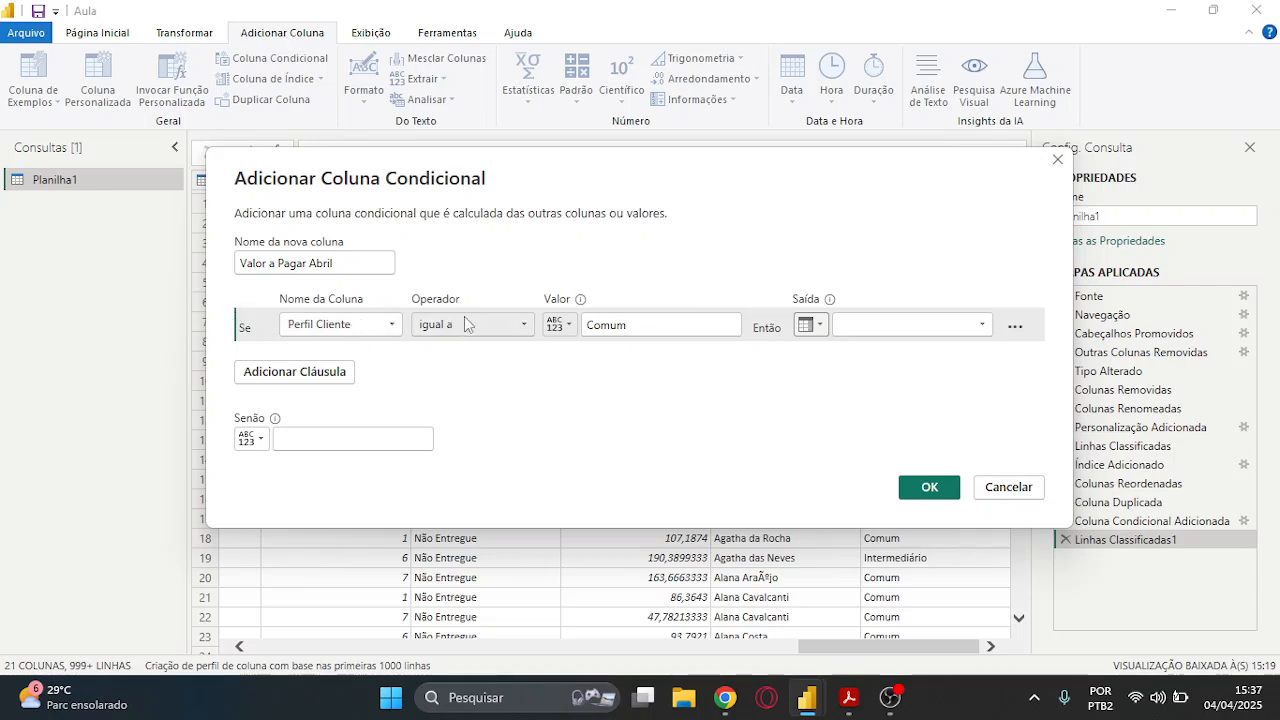
{"action": "left_click", "coordinate": [937, 335]}
{"action": "left_click", "coordinate": [875, 527]}
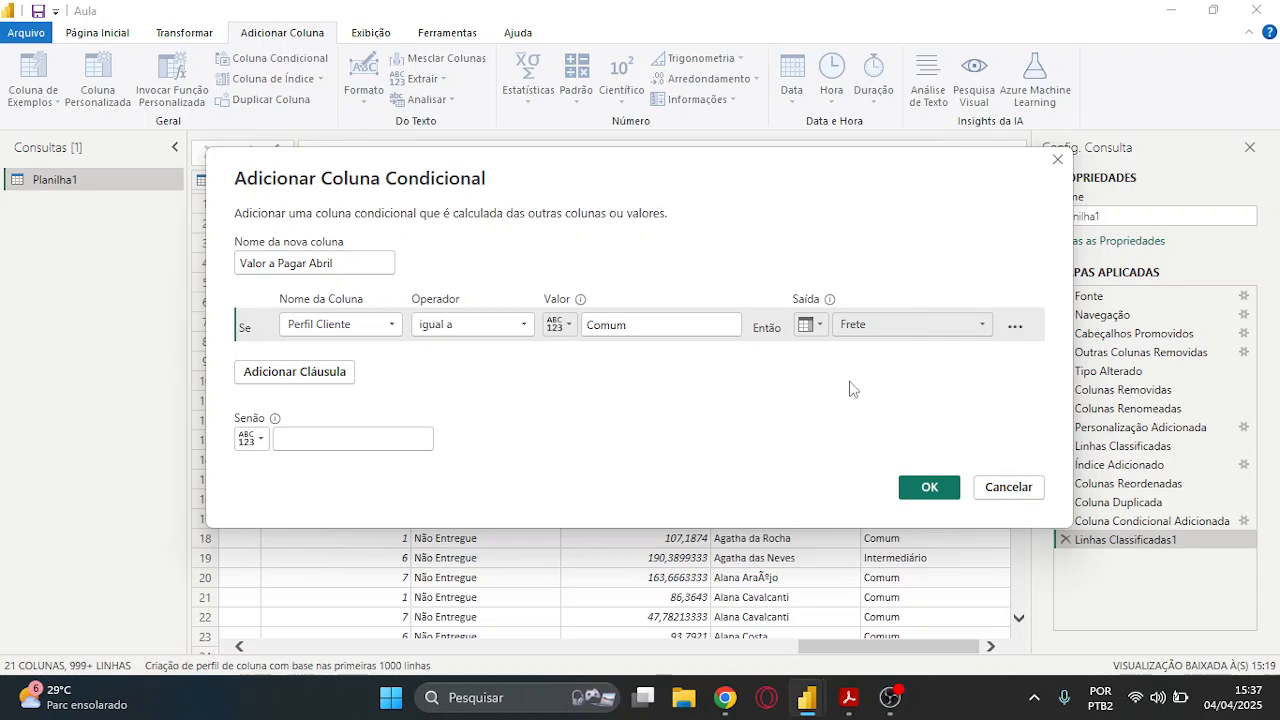
Add a second clause to Valor a Pagar Abril testing Perfil Cliente igual a intermediário
{"action": "left_click", "coordinate": [297, 377]}
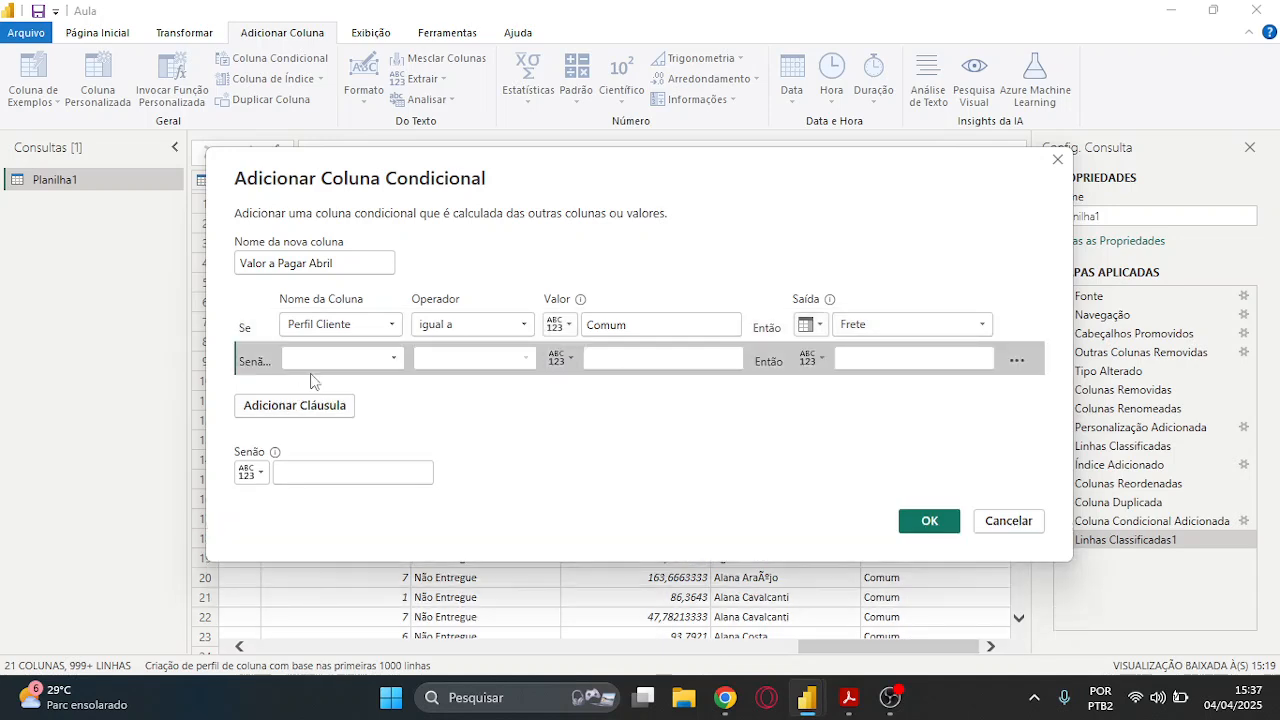
{"action": "left_click", "coordinate": [329, 360]}
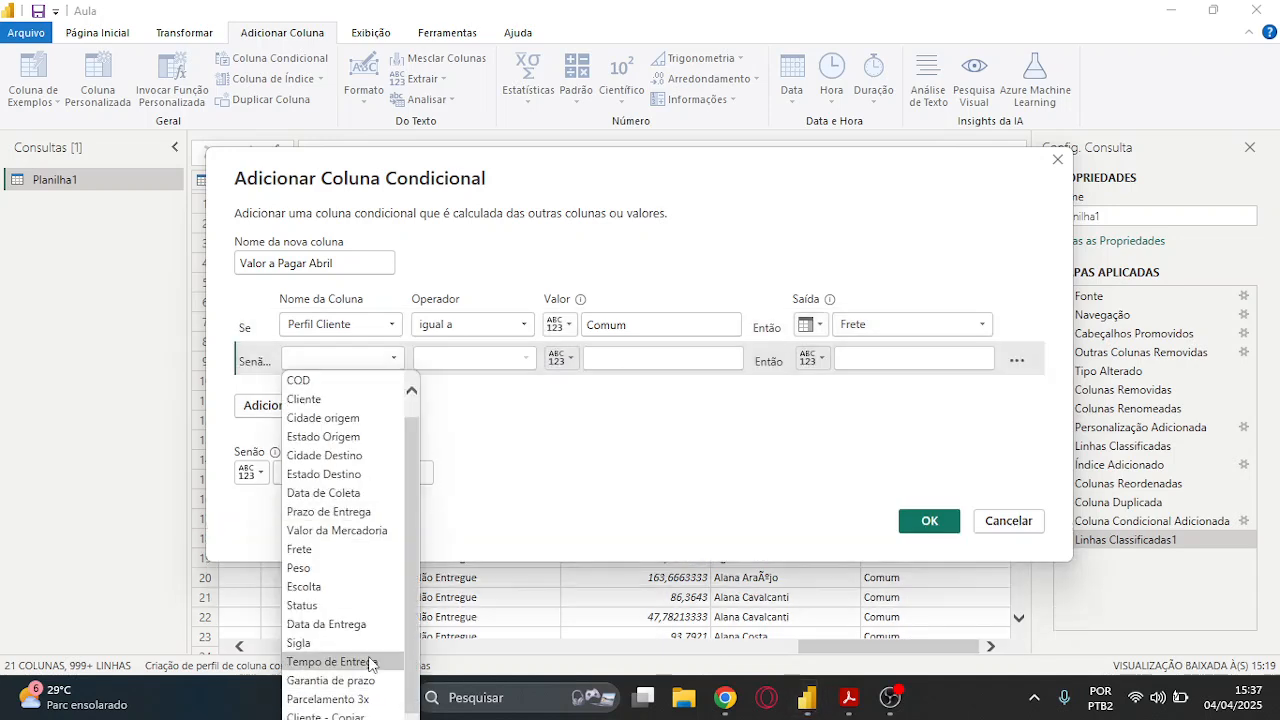
{"action": "left_click", "coordinate": [491, 460]}
{"action": "left_click_drag", "start_coordinate": [594, 163], "coordinate": [582, 78]}
{"action": "left_click", "coordinate": [329, 273]}
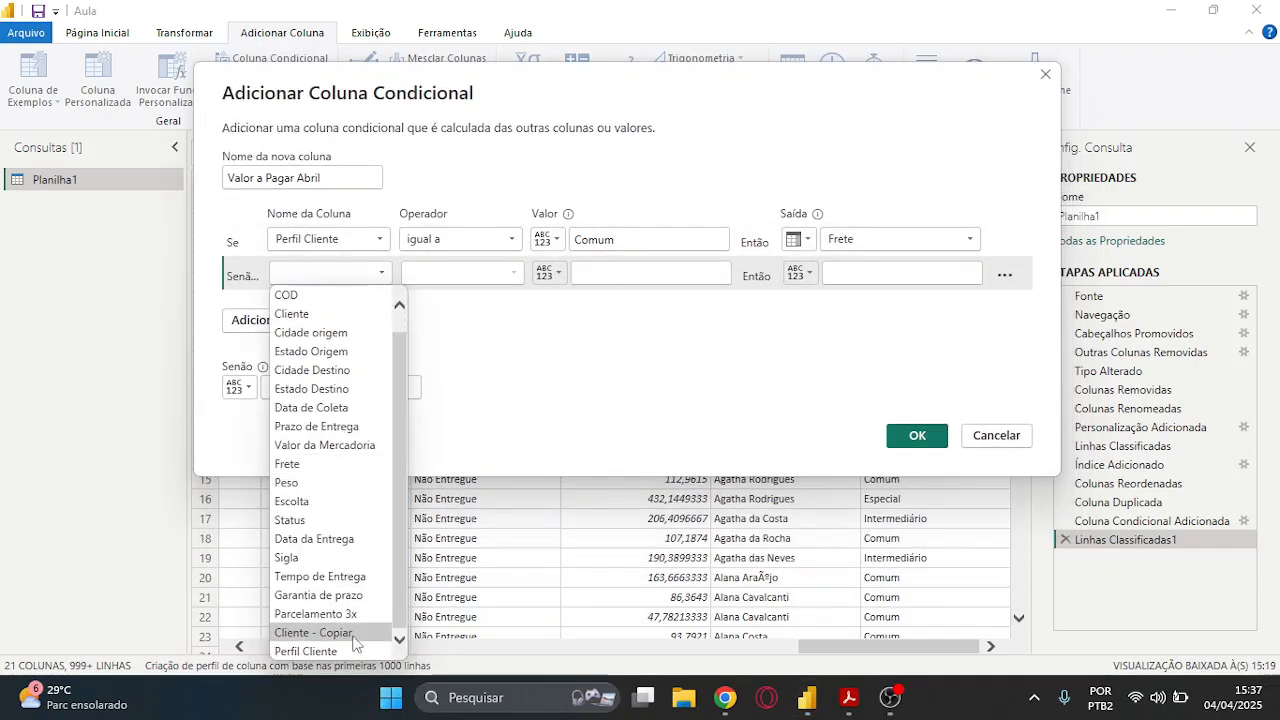
{"action": "left_click", "coordinate": [340, 649]}
{"action": "left_click", "coordinate": [612, 270]}
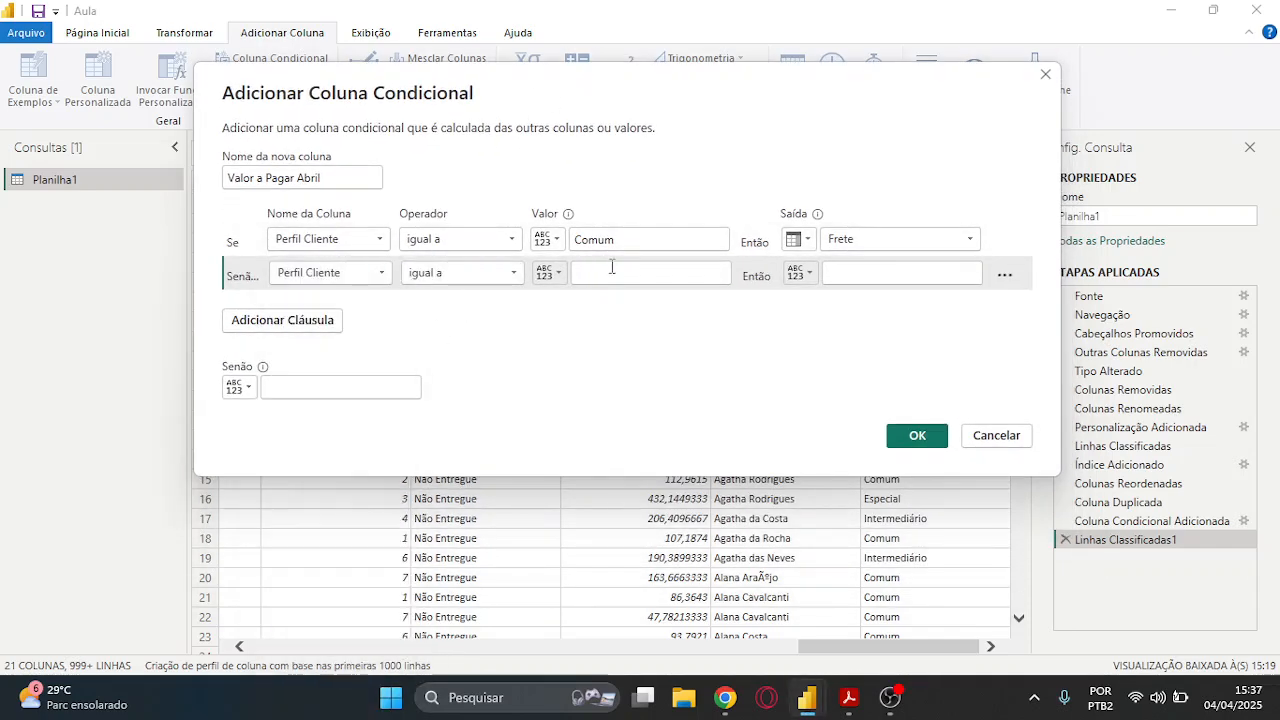
{"action": "type", "text": "intermediário"}
Make the second clause output the Parcelamento 3x column and correct its comparison value to Intermediário with a capital I
{"action": "left_click", "coordinate": [800, 273]}
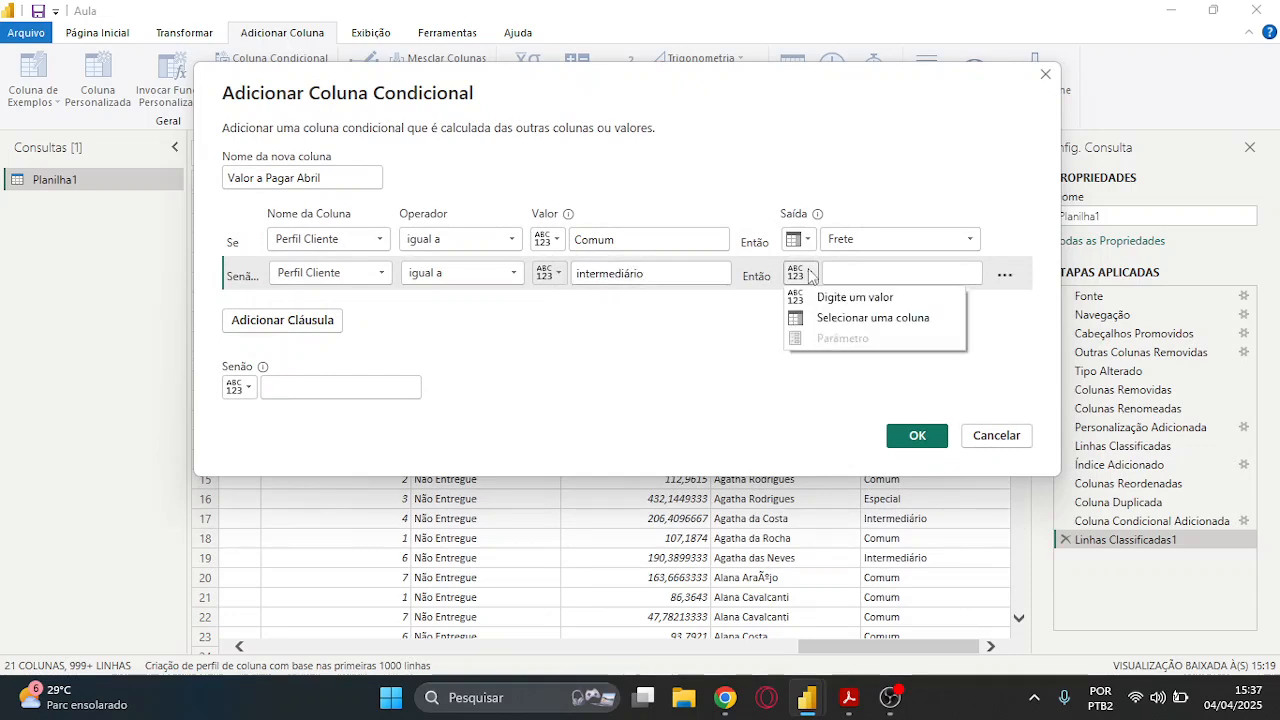
{"action": "left_click", "coordinate": [862, 317]}
{"action": "left_click", "coordinate": [866, 281]}
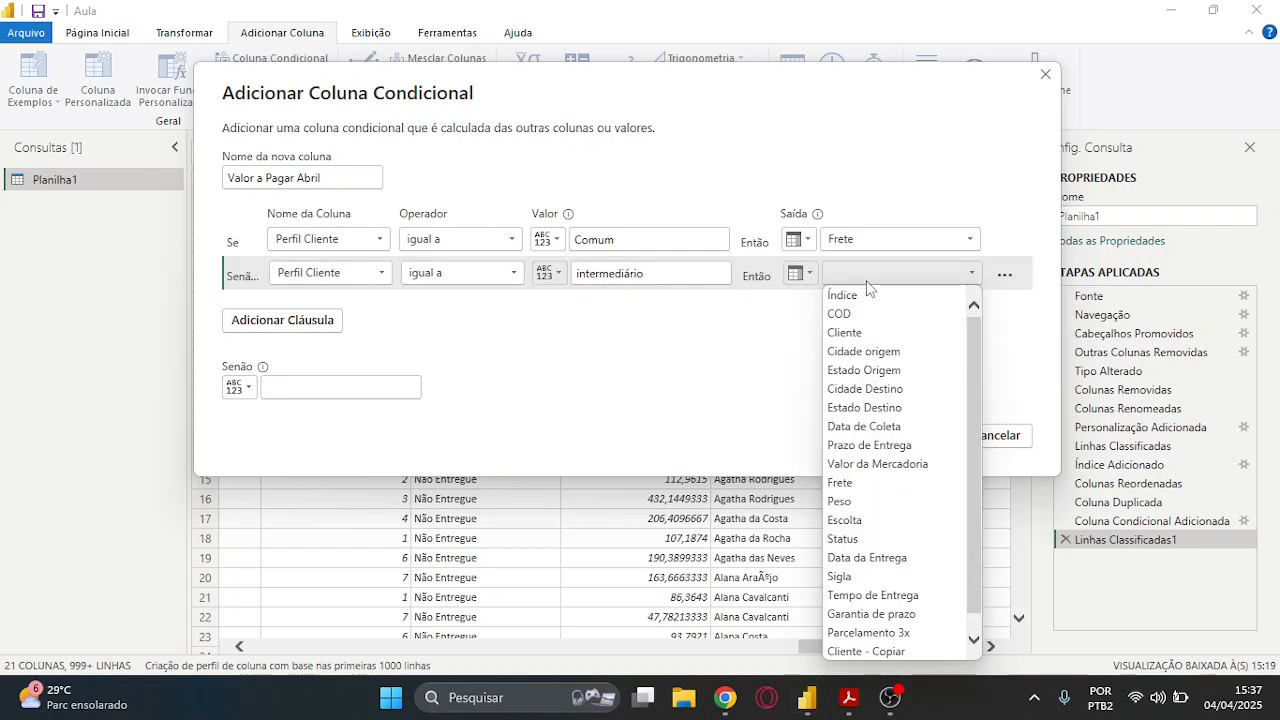
{"action": "left_click", "coordinate": [895, 634]}
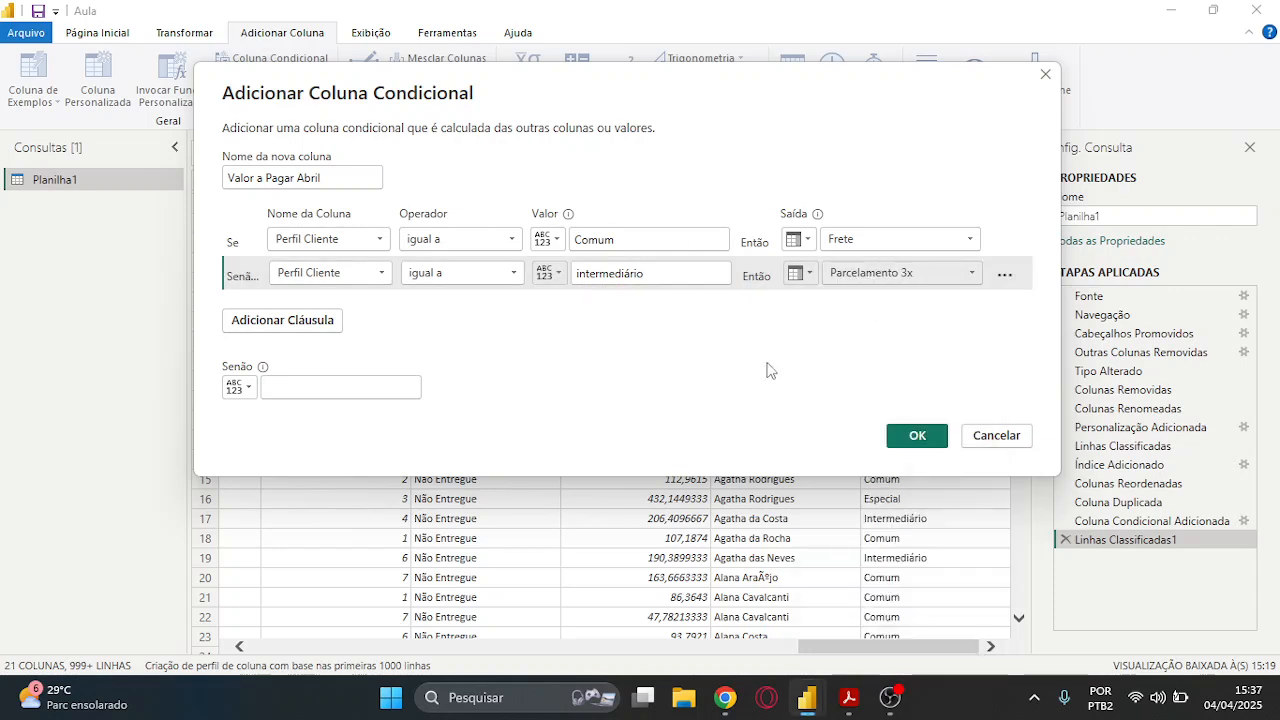
{"action": "left_click", "coordinate": [581, 272]}
{"action": "key", "text": "BackSpace"}
{"action": "type", "text": "I"}
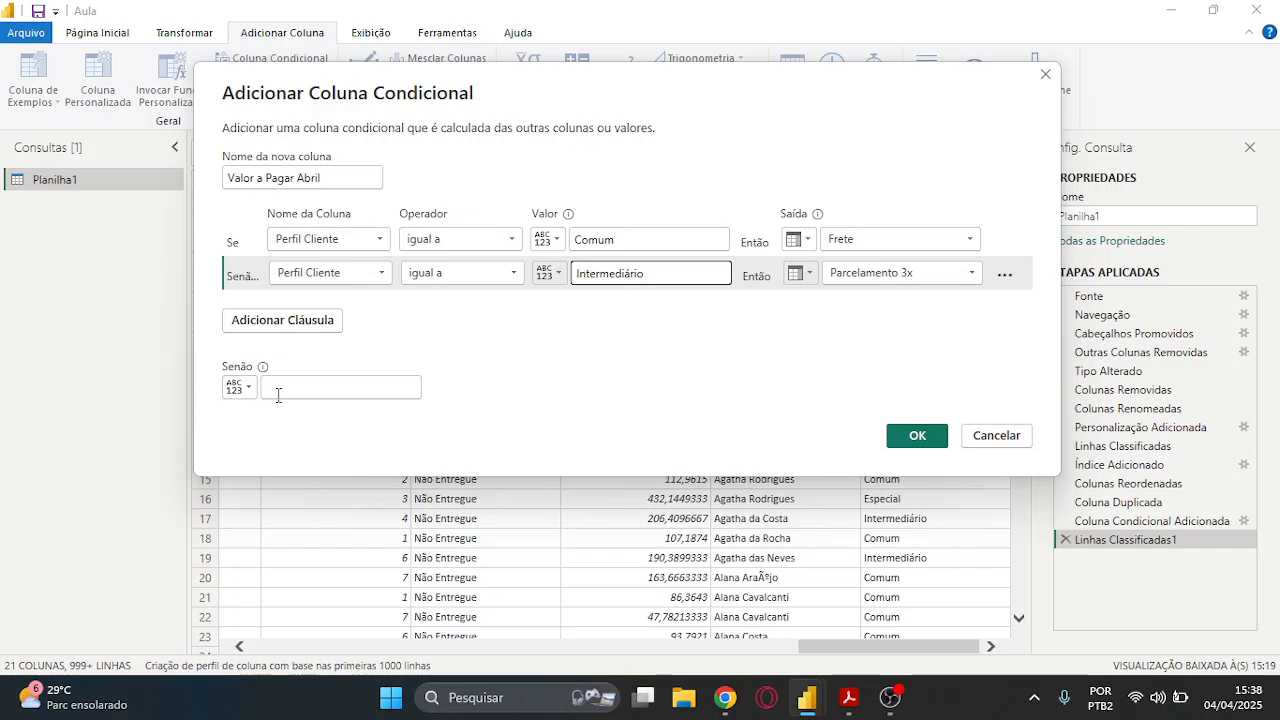
Set the Senão output of Valor a Pagar Abril to Analise o Caso
{"action": "left_click", "coordinate": [308, 388]}
{"action": "type", "text": "Anali"}
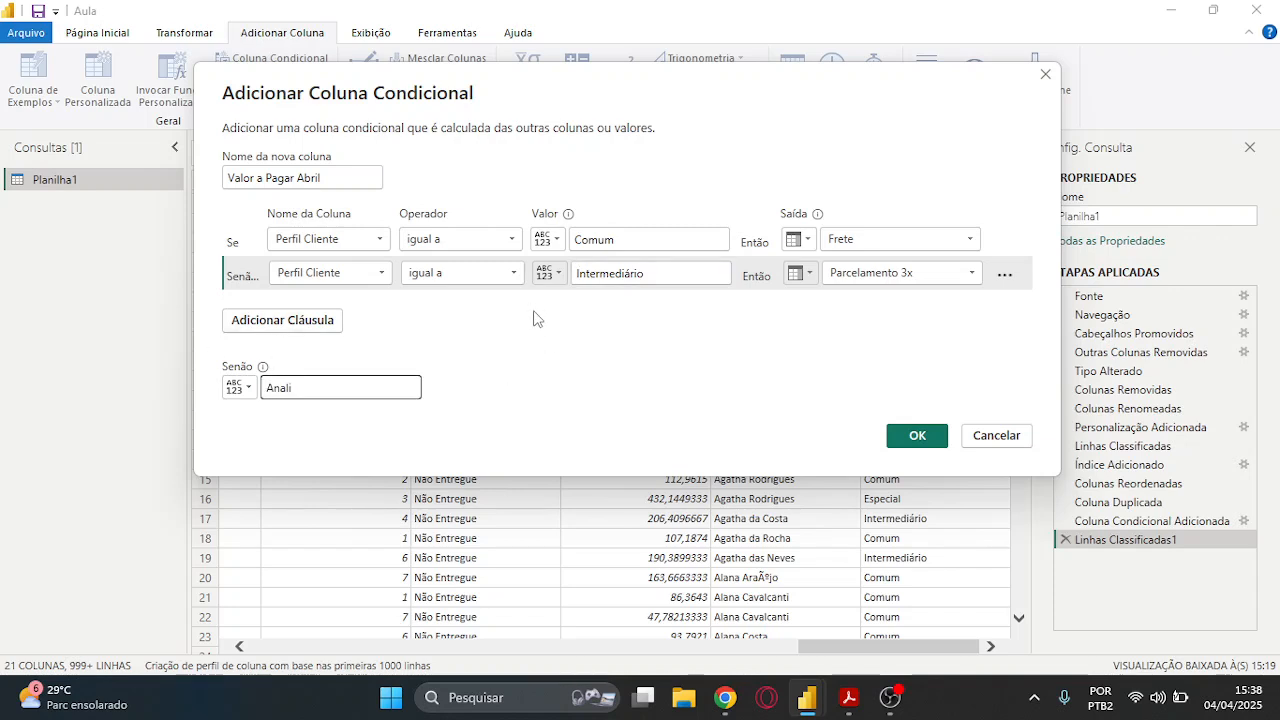
{"action": "type", "text": "se o Caso"}
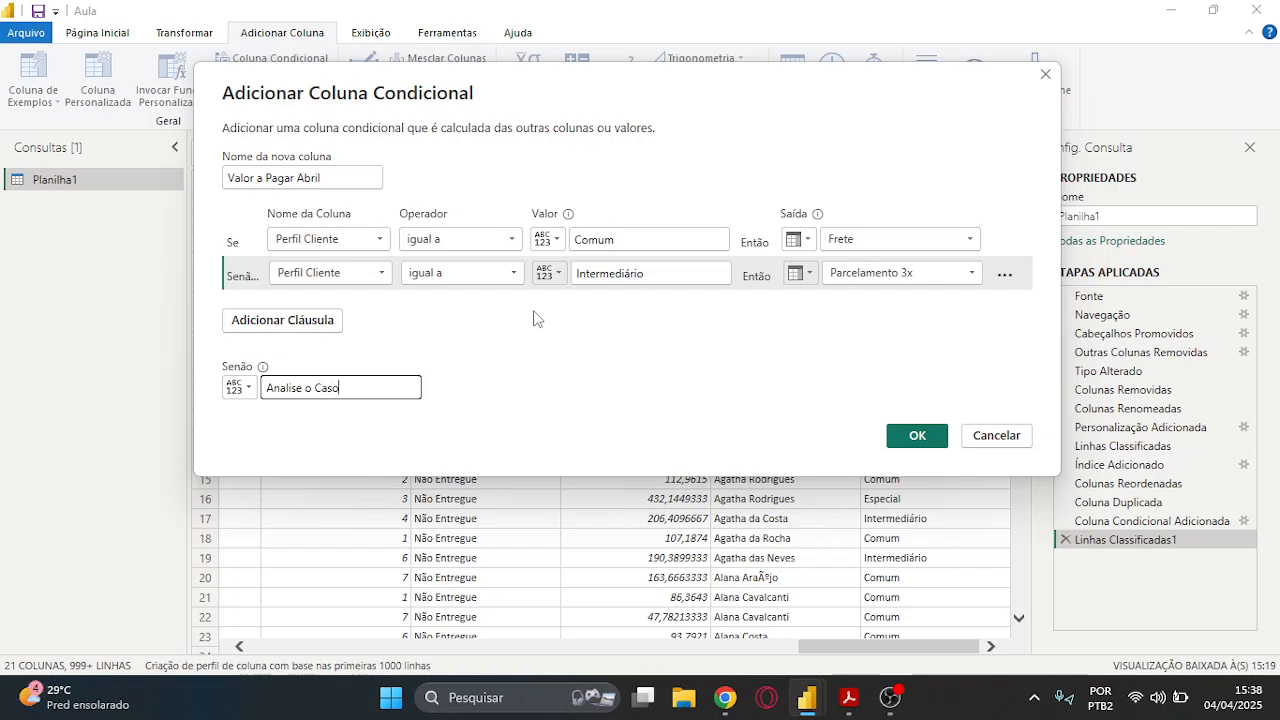
Create the Valor a Pagar Abril conditional column and check its values against Perfil Cliente in the first four rows
{"action": "left_click", "coordinate": [912, 436]}
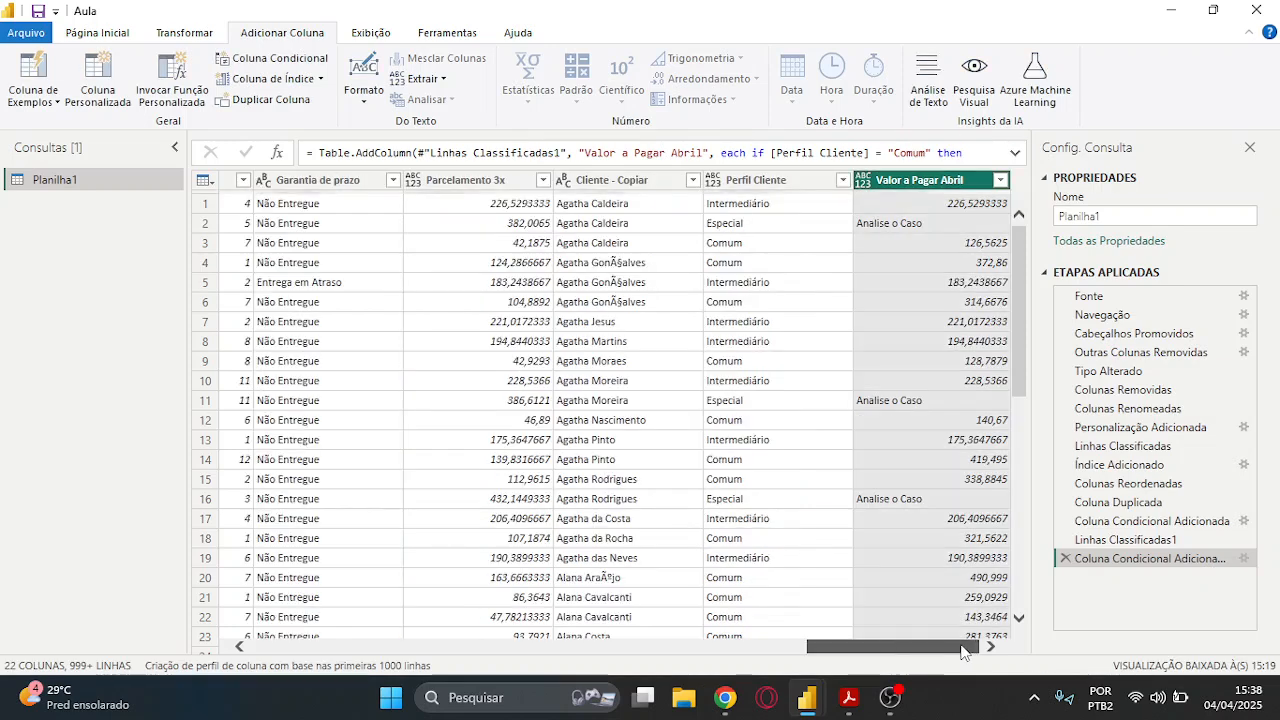
{"action": "left_click", "coordinate": [755, 205]}
{"action": "left_click", "coordinate": [965, 203]}
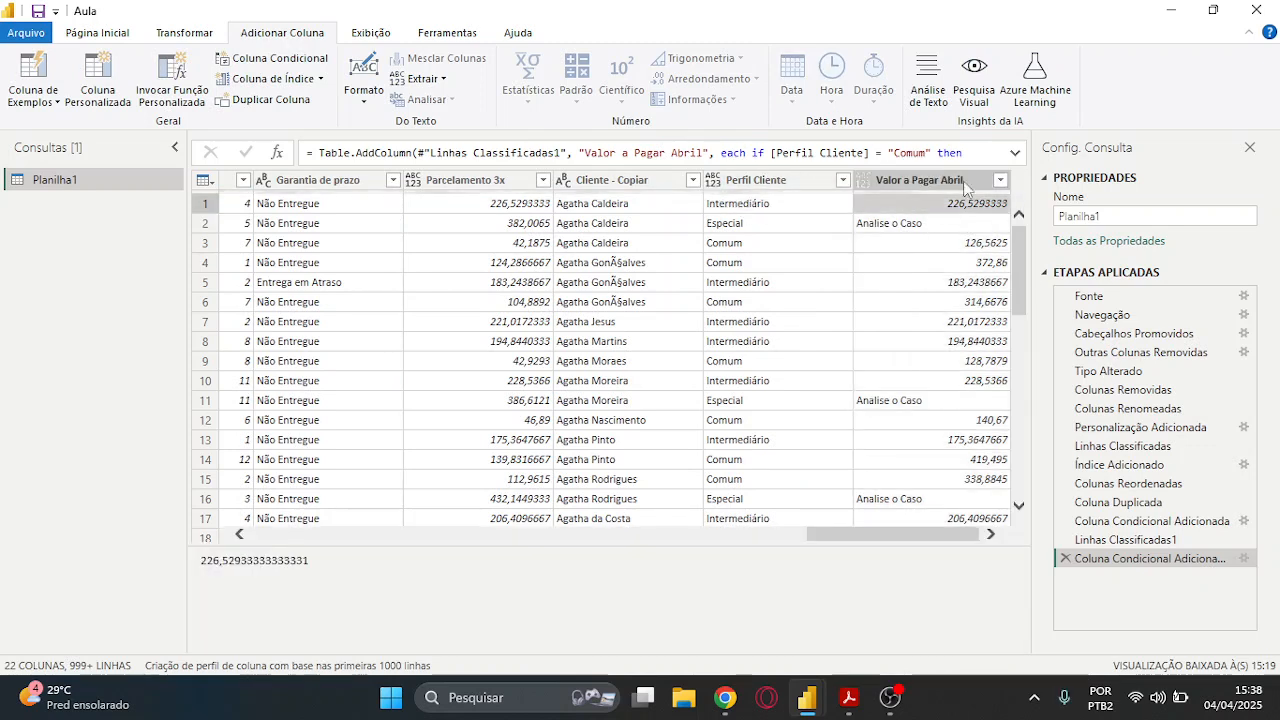
{"action": "left_click", "coordinate": [726, 228]}
{"action": "left_click", "coordinate": [922, 229]}
{"action": "left_click", "coordinate": [845, 246]}
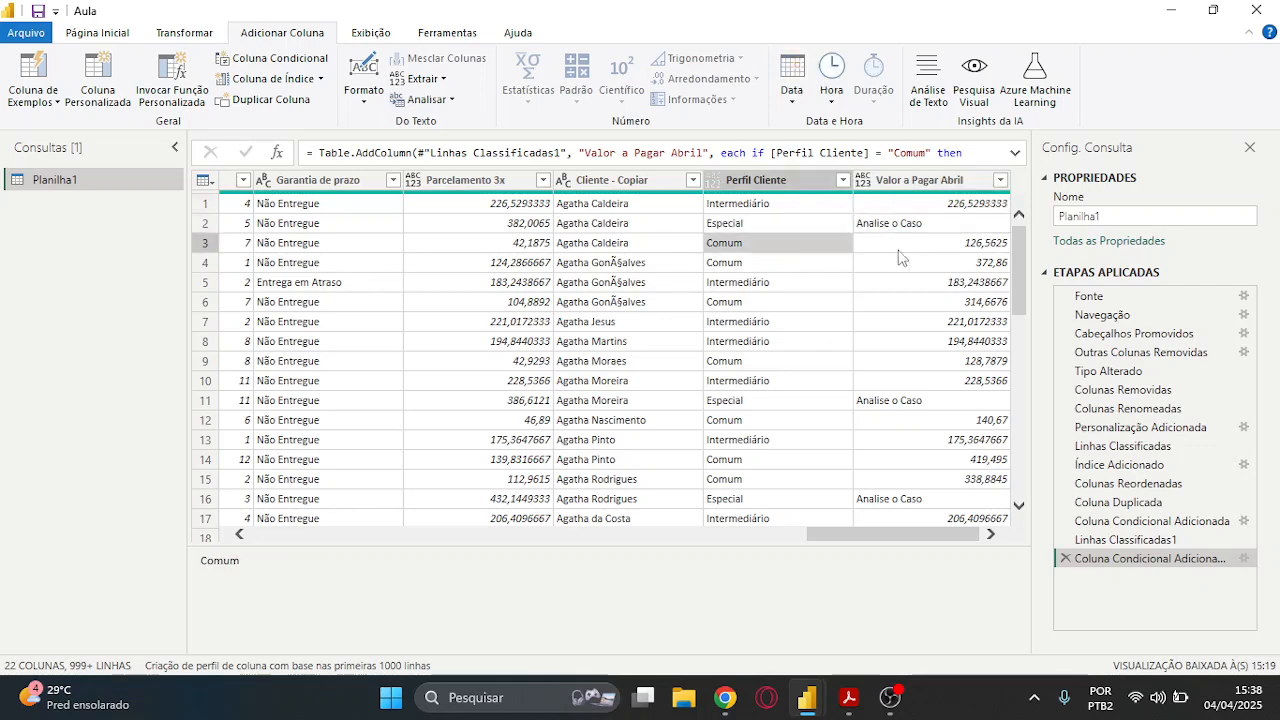
{"action": "left_click", "coordinate": [985, 250]}
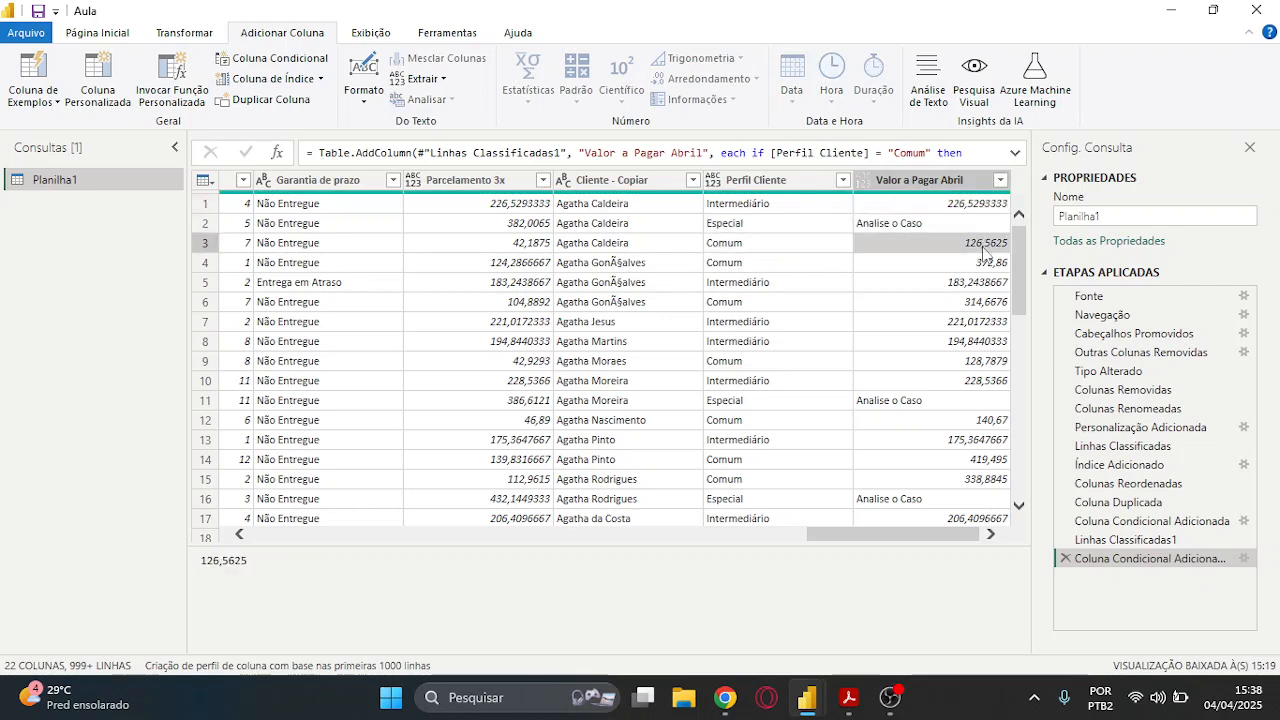
{"action": "left_click", "coordinate": [931, 264]}
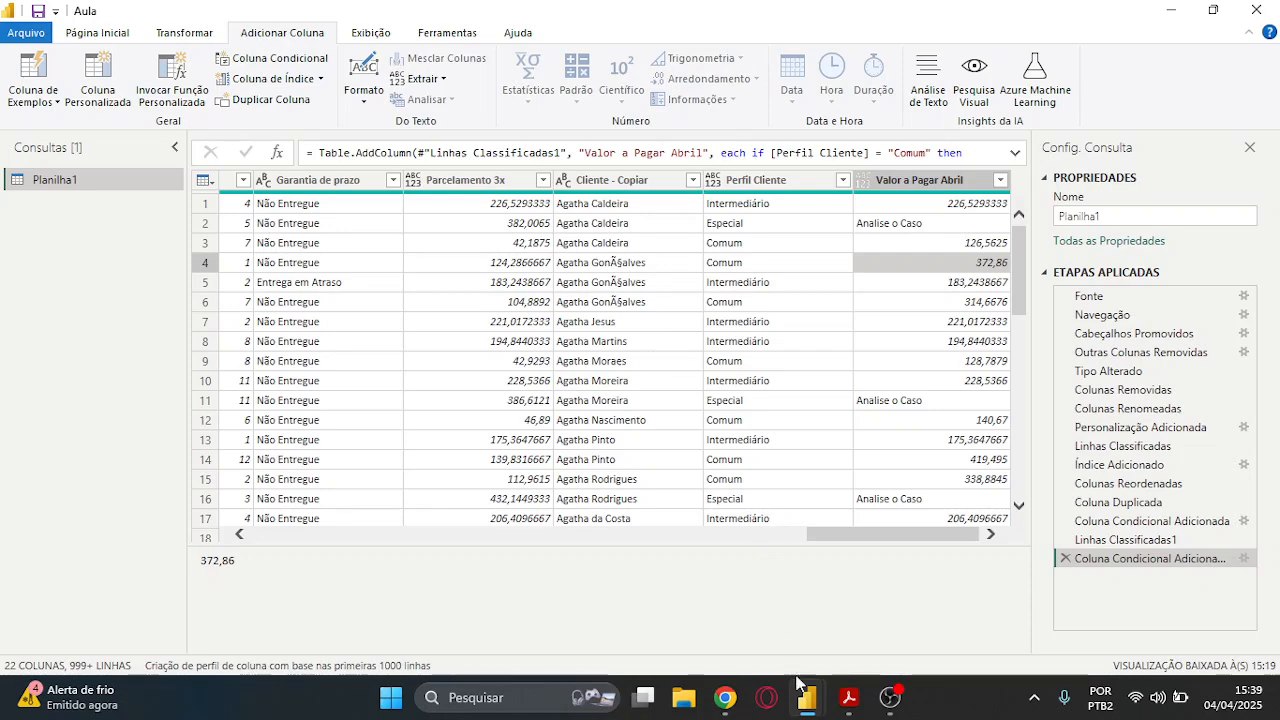
Switch to Acrobat to review the schedule's topics from Função Agrupar e Dividir to Editor Avançado, and return to Power Query
{"action": "left_click", "coordinate": [852, 705]}
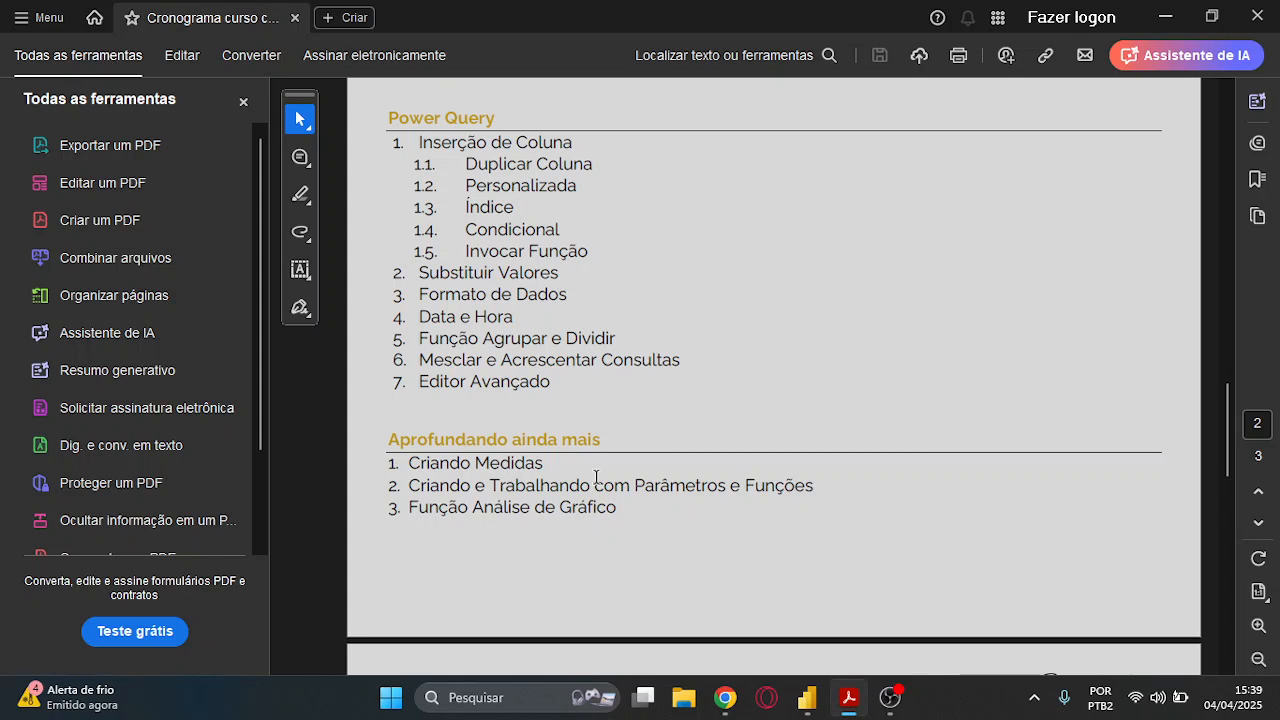
{"action": "left_click_drag", "start_coordinate": [398, 345], "coordinate": [652, 360]}
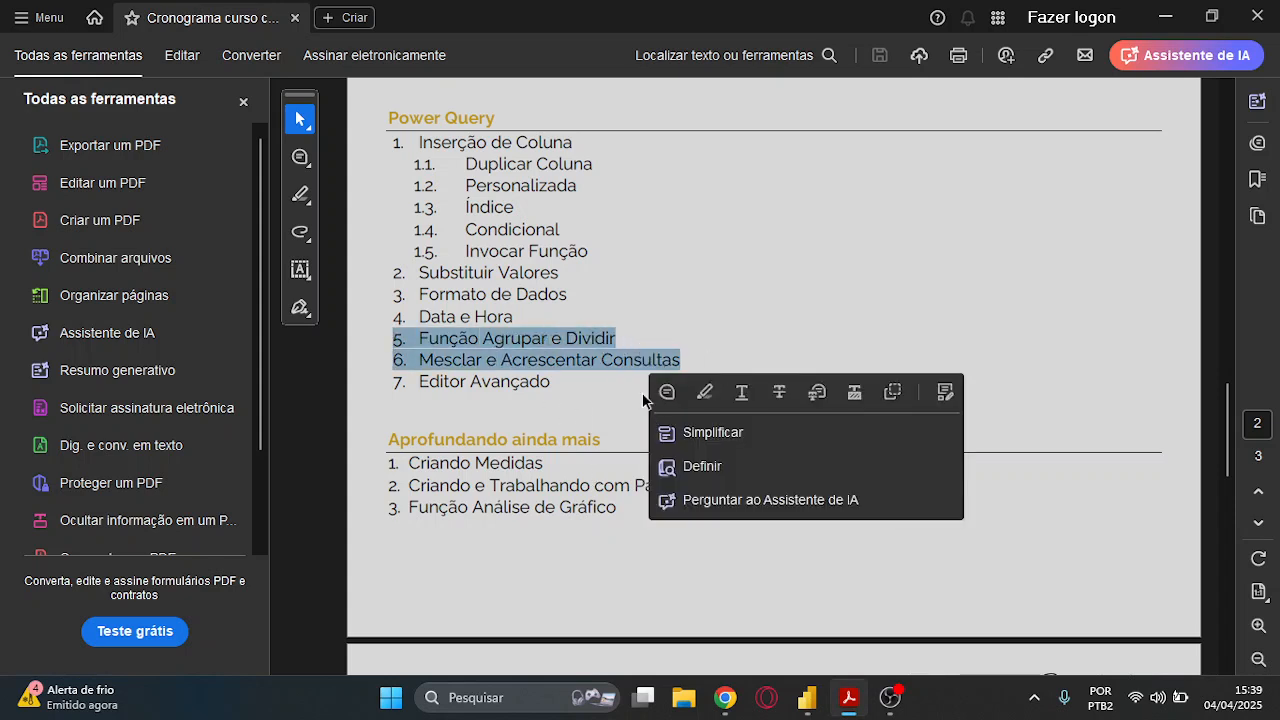
{"action": "left_click_drag", "start_coordinate": [556, 395], "coordinate": [370, 388]}
{"action": "left_click", "coordinate": [655, 337]}
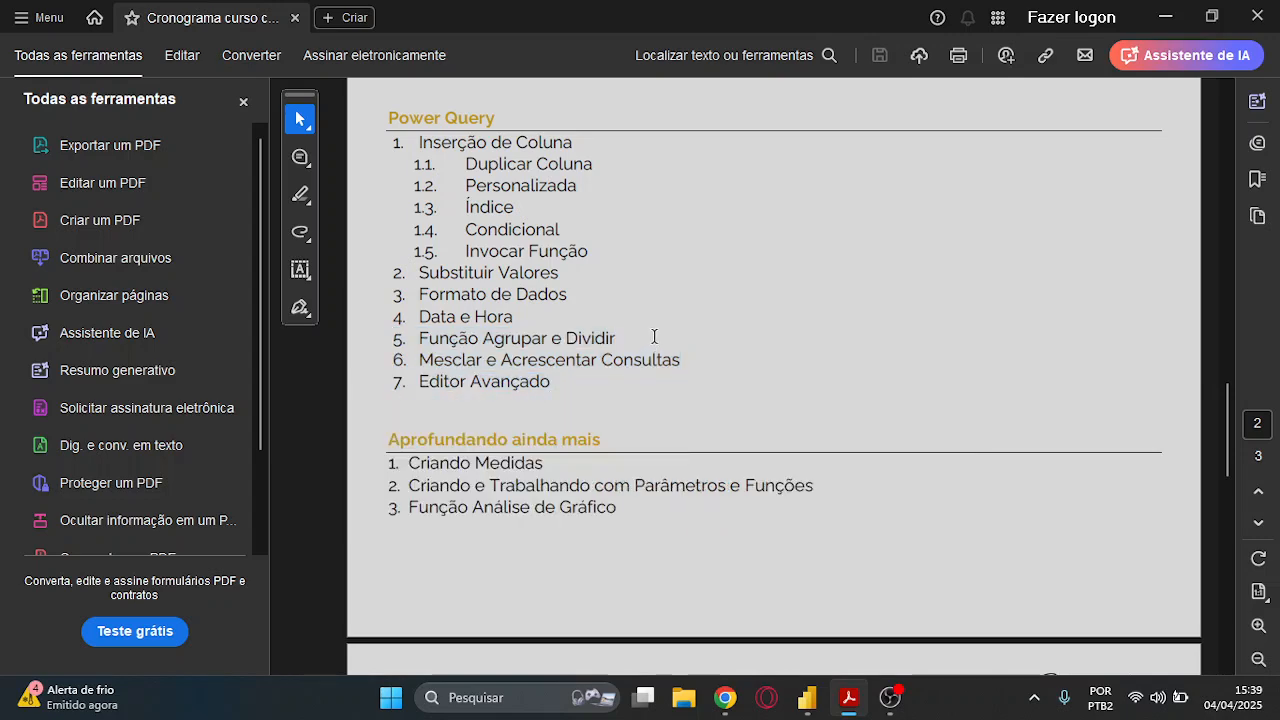
{"action": "mouse_move", "coordinate": [807, 697]}
{"action": "left_click", "coordinate": [868, 626]}
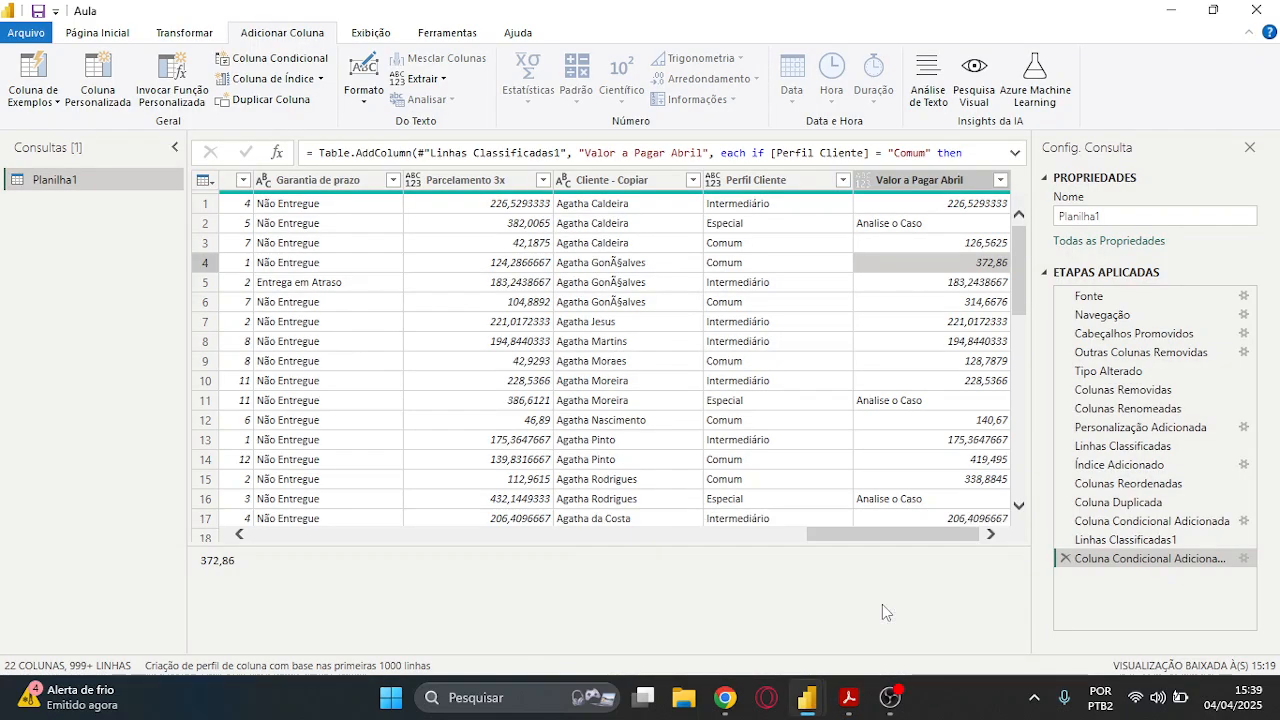
Open the Advanced Editor for Planilha1 and compare its code with the list of applied steps
{"action": "left_click", "coordinate": [105, 36]}
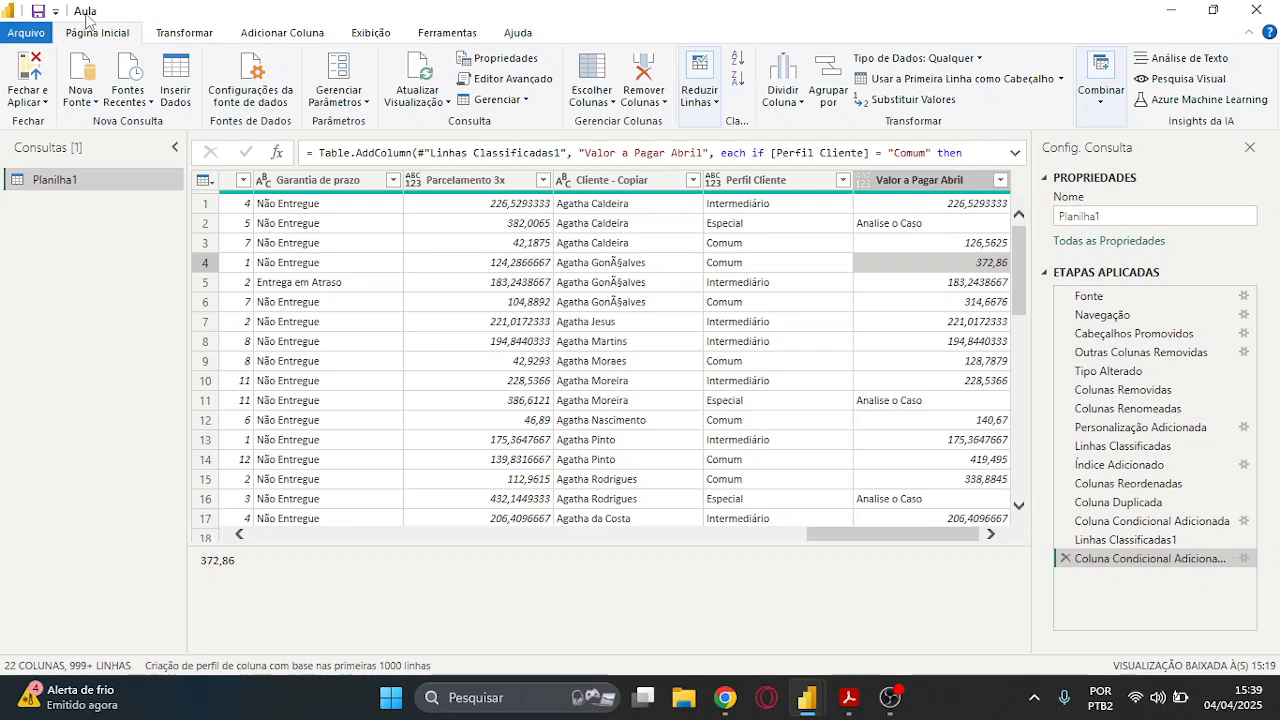
{"action": "left_click", "coordinate": [507, 85]}
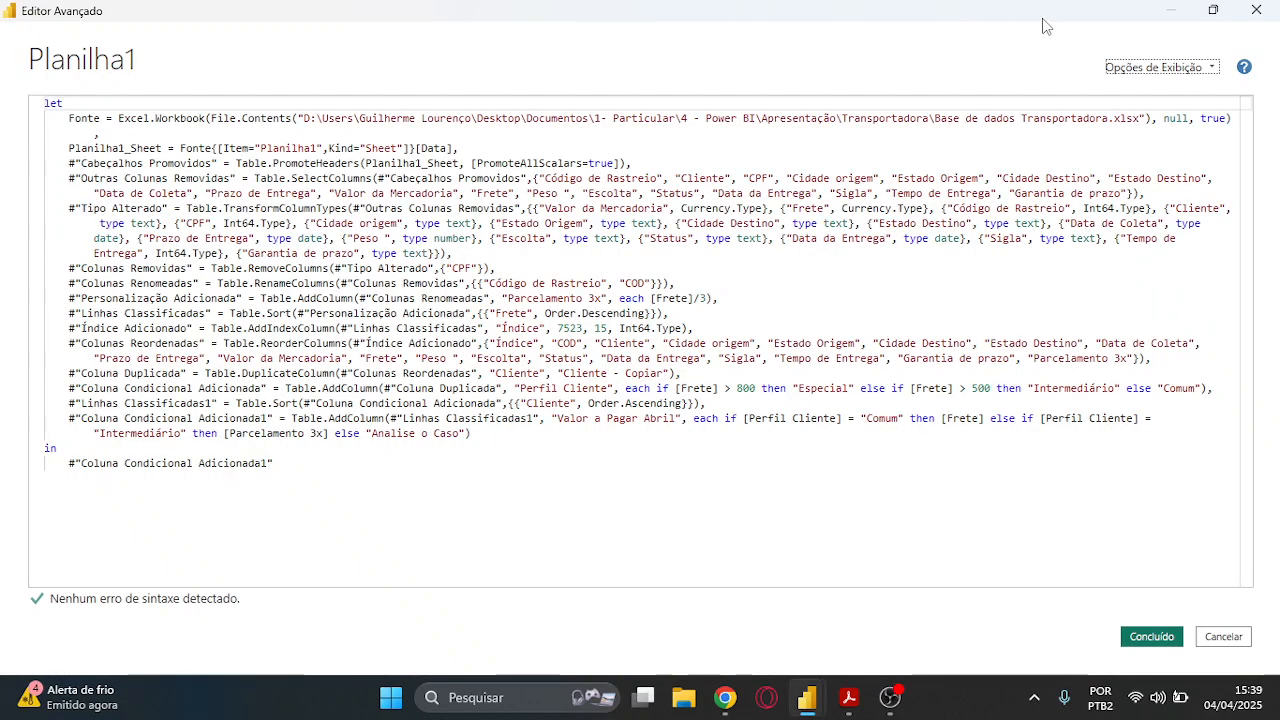
{"action": "left_click_drag", "start_coordinate": [1040, 16], "coordinate": [533, 419]}
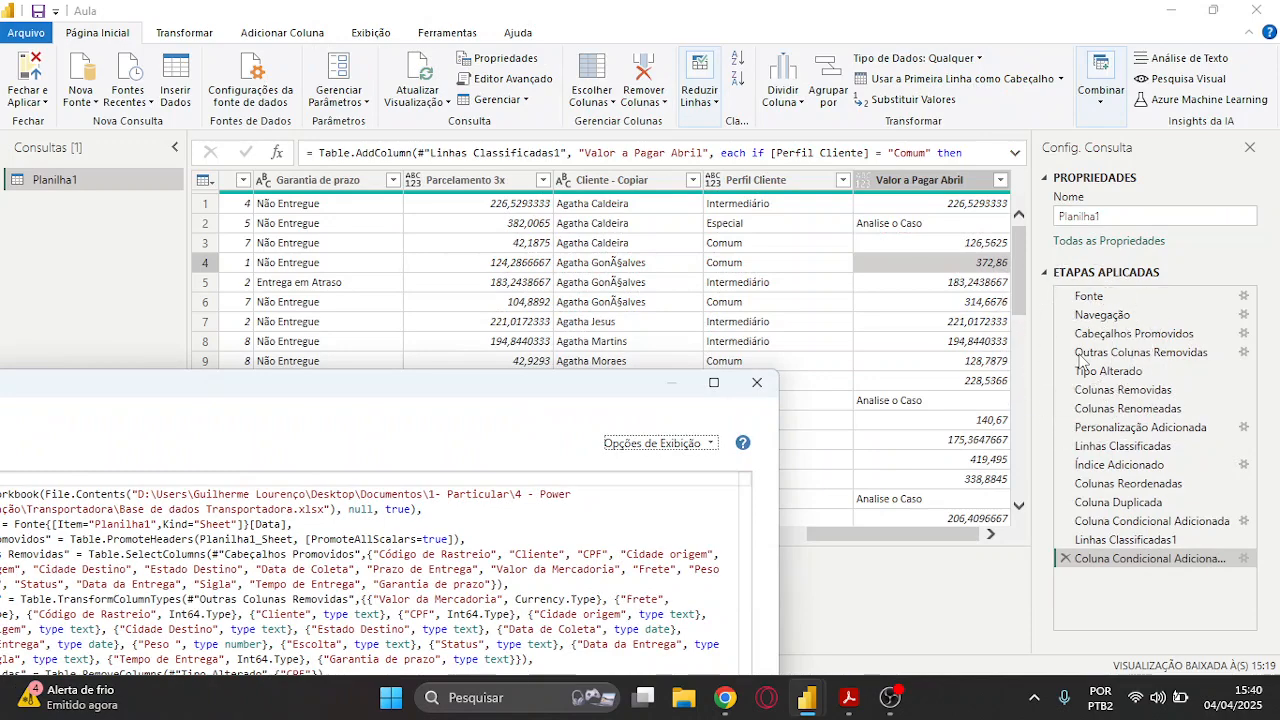
{"action": "left_click", "coordinate": [716, 382]}
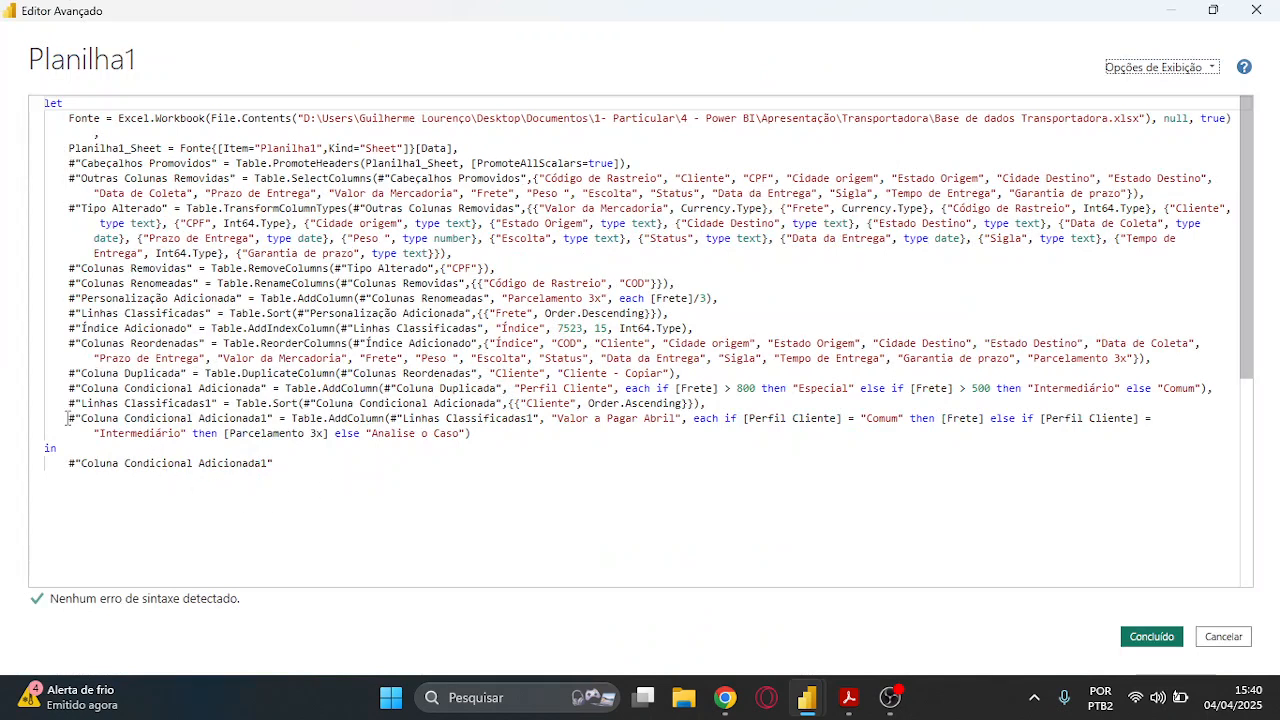
Examine the Table.AddColumn code that builds Valor a Pagar Abril, including its column name and if conditions, and close the Advanced Editor
{"action": "left_click_drag", "start_coordinate": [68, 418], "coordinate": [385, 420]}
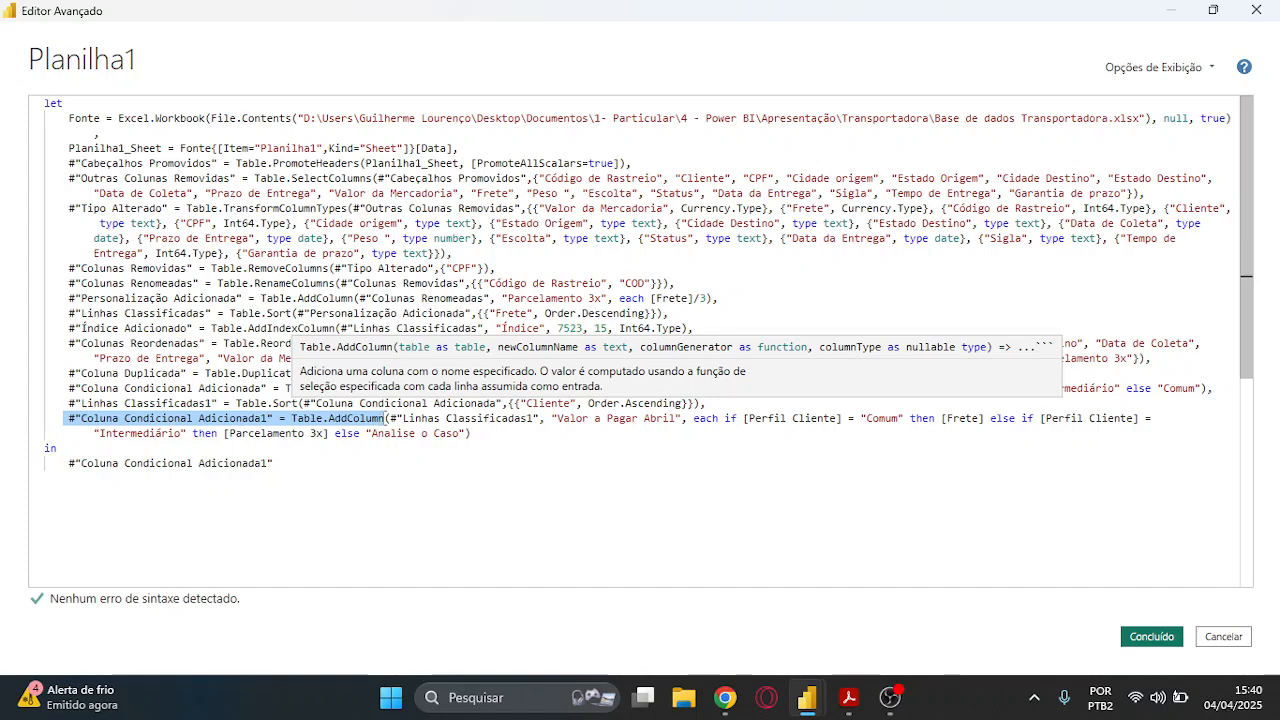
{"action": "left_click", "coordinate": [384, 418]}
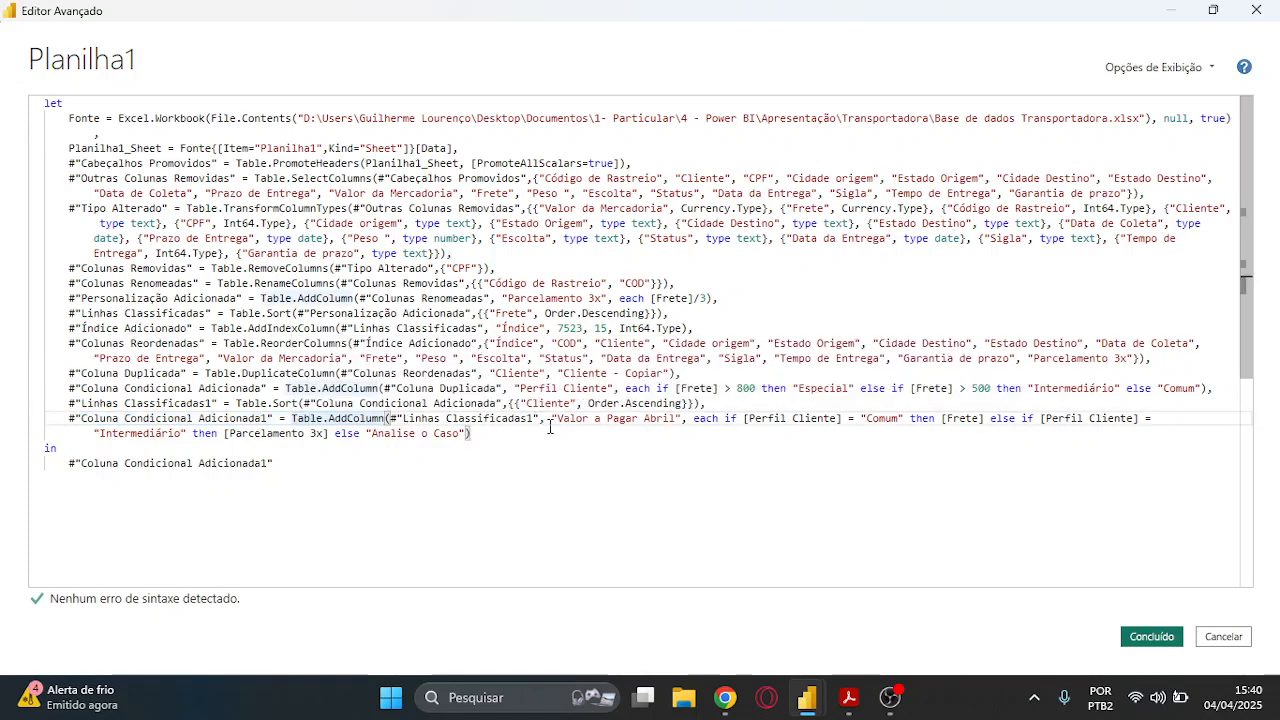
{"action": "left_click_drag", "start_coordinate": [557, 419], "coordinate": [676, 420]}
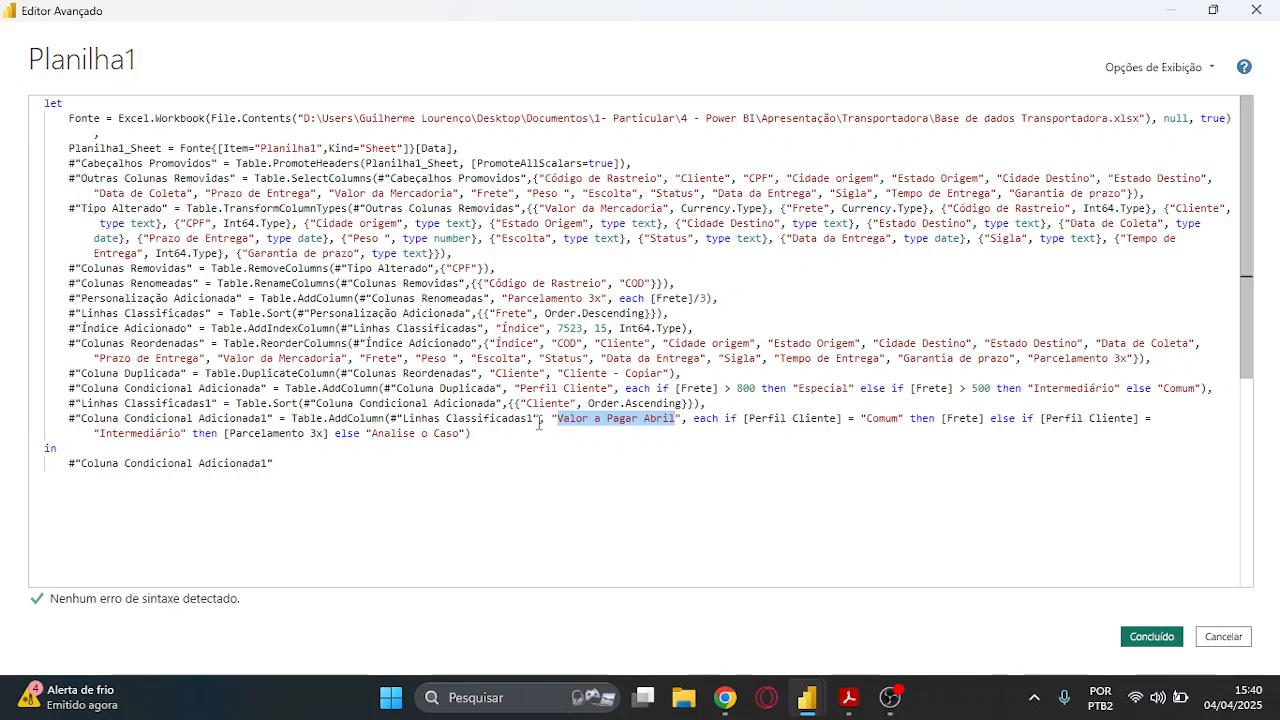
{"action": "left_click", "coordinate": [694, 421]}
{"action": "left_click", "coordinate": [725, 421]}
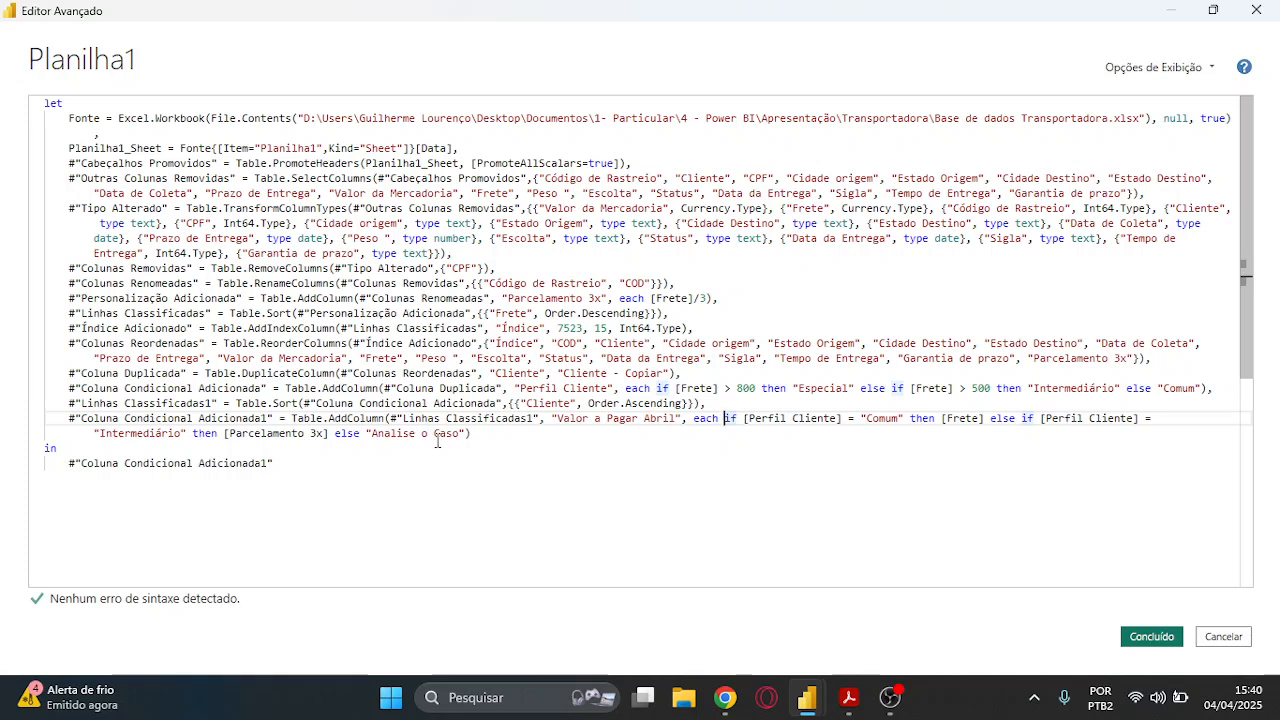
{"action": "left_click_drag", "start_coordinate": [482, 436], "coordinate": [135, 446]}
{"action": "left_click_drag", "start_coordinate": [57, 418], "coordinate": [48, 414]}
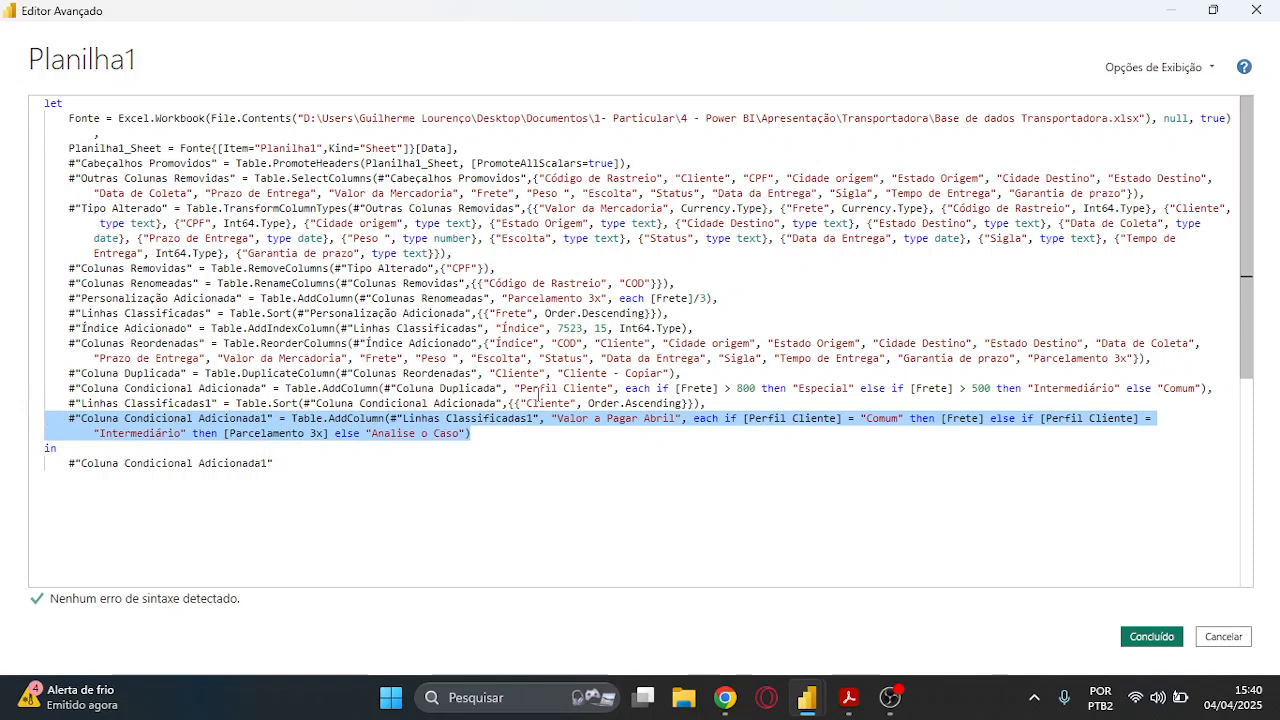
{"action": "mouse_move", "coordinate": [363, 419]}
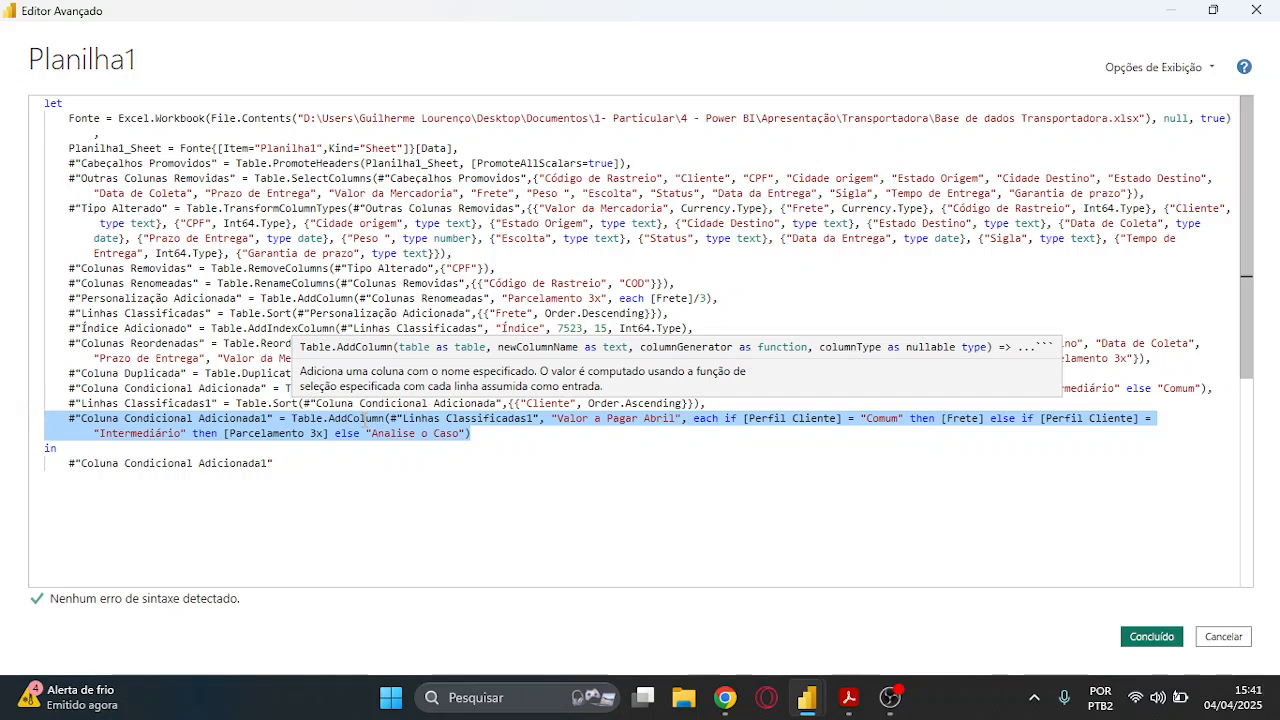
{"action": "left_click", "coordinate": [460, 473]}
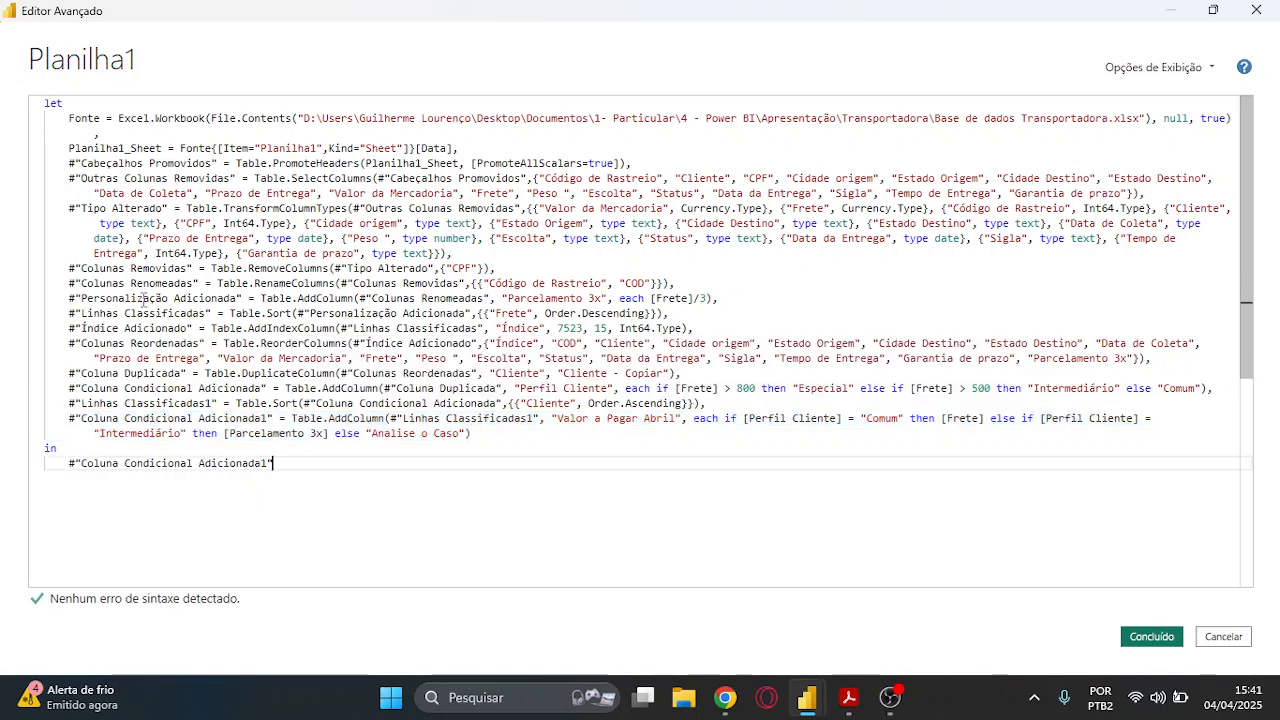
{"action": "scroll", "coordinate": [372, 328], "scroll_direction": "down", "scroll_amount": 8}
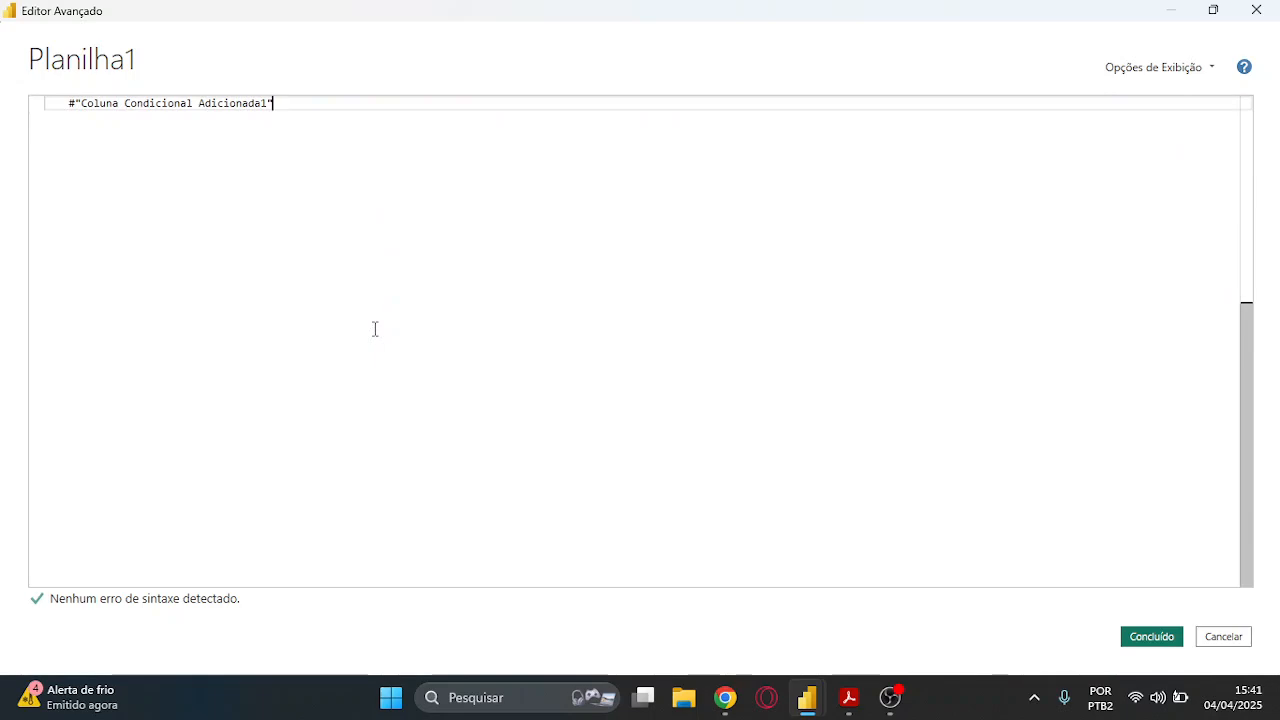
{"action": "scroll", "coordinate": [372, 332], "scroll_direction": "up", "scroll_amount": 8}
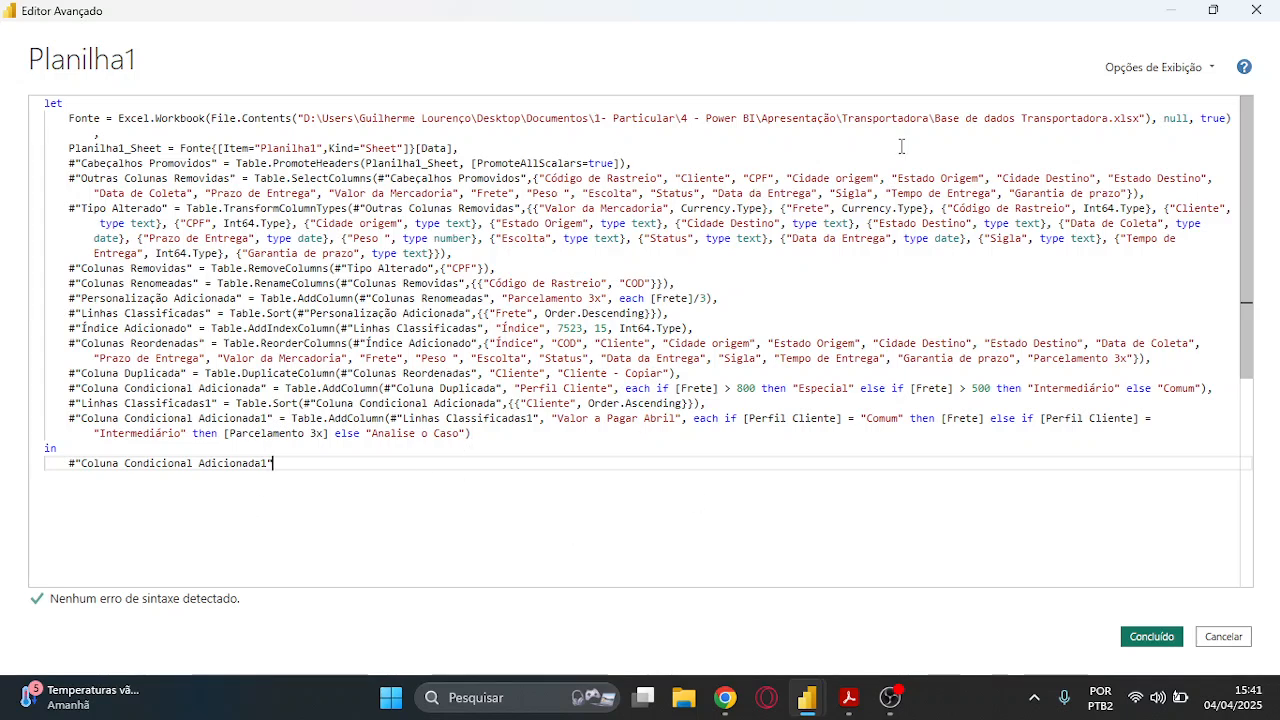
{"action": "left_click", "coordinate": [1252, 12]}
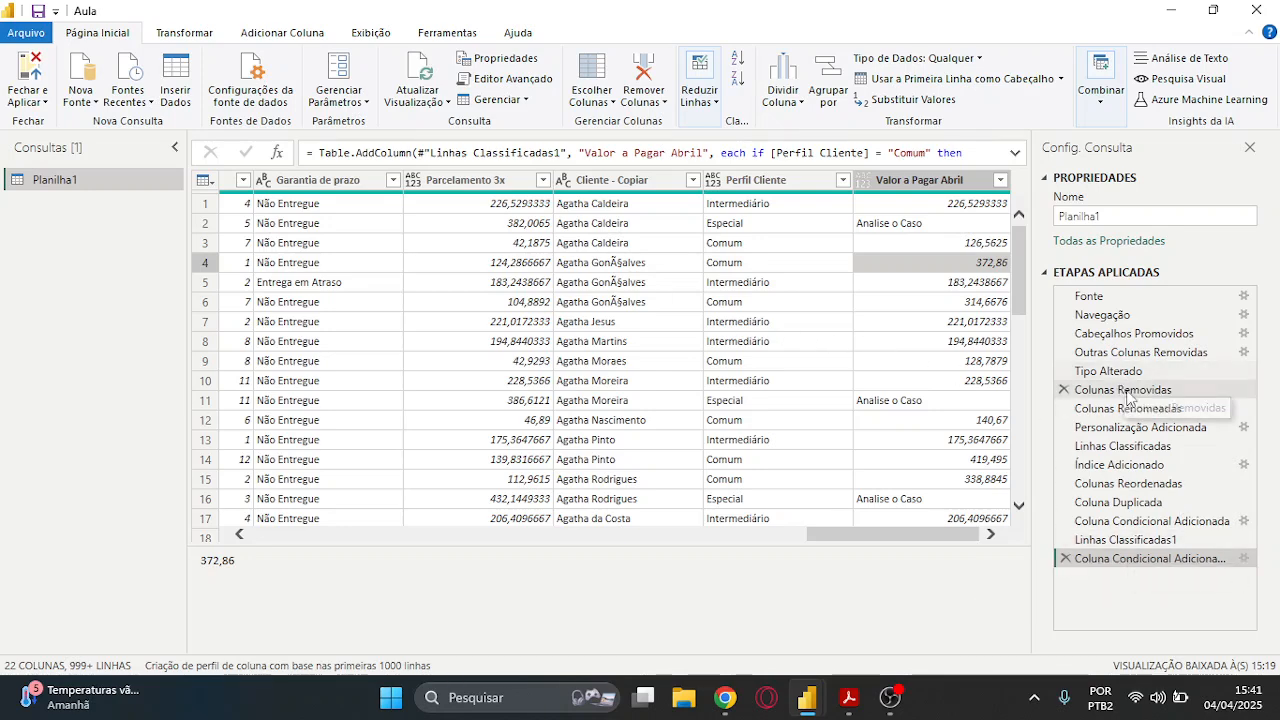
Preview the applied steps Colunas Removidas and Personalização Adicionada, and return to the last conditional column step
{"action": "left_click", "coordinate": [1094, 391]}
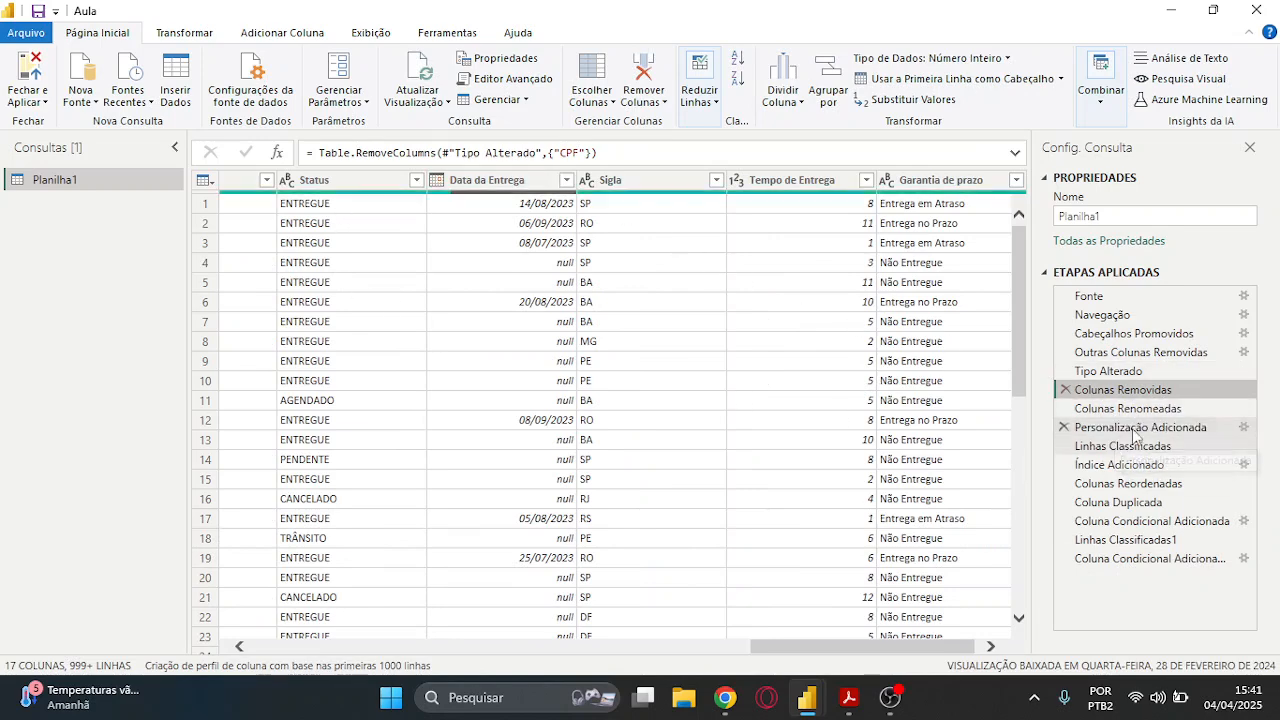
{"action": "left_click", "coordinate": [1118, 428]}
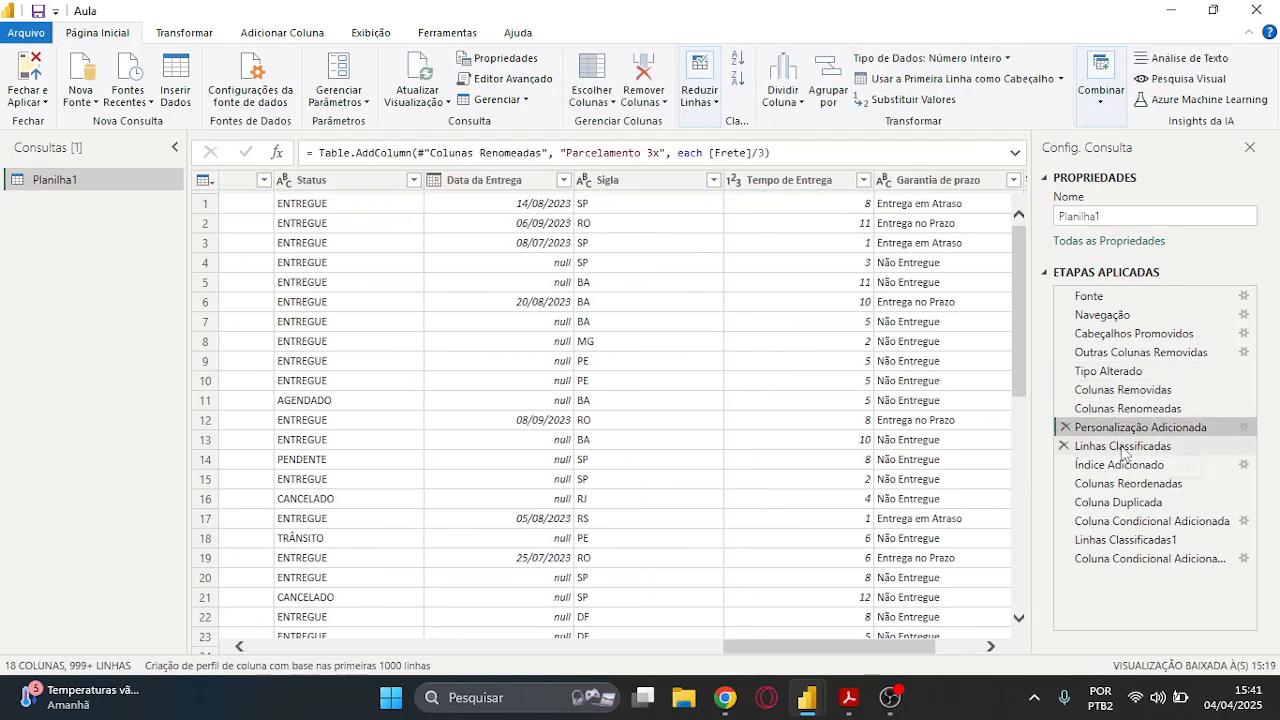
{"action": "left_click", "coordinate": [1144, 559]}
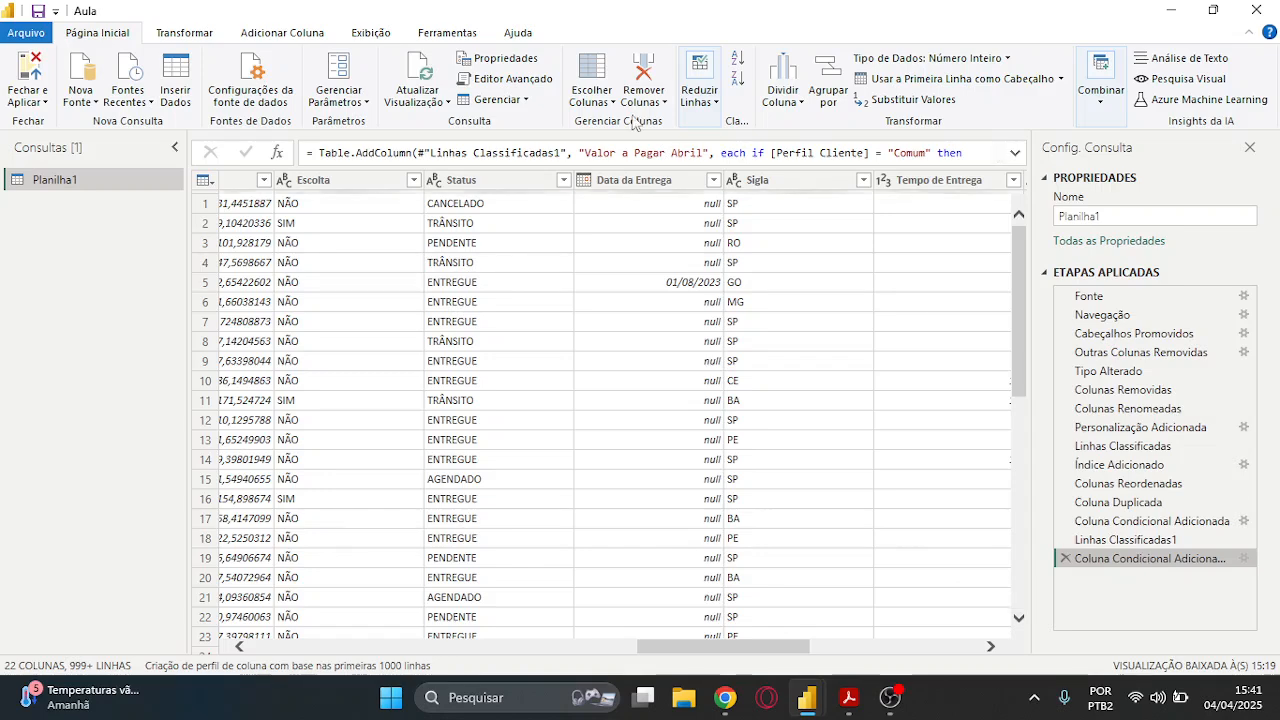
Reopen the Advanced Editor and examine the Outras Colunas Removidas line, its Table.SelectColumns function and its reference to Cabeçalhos Promovidos
{"action": "left_click", "coordinate": [510, 80]}
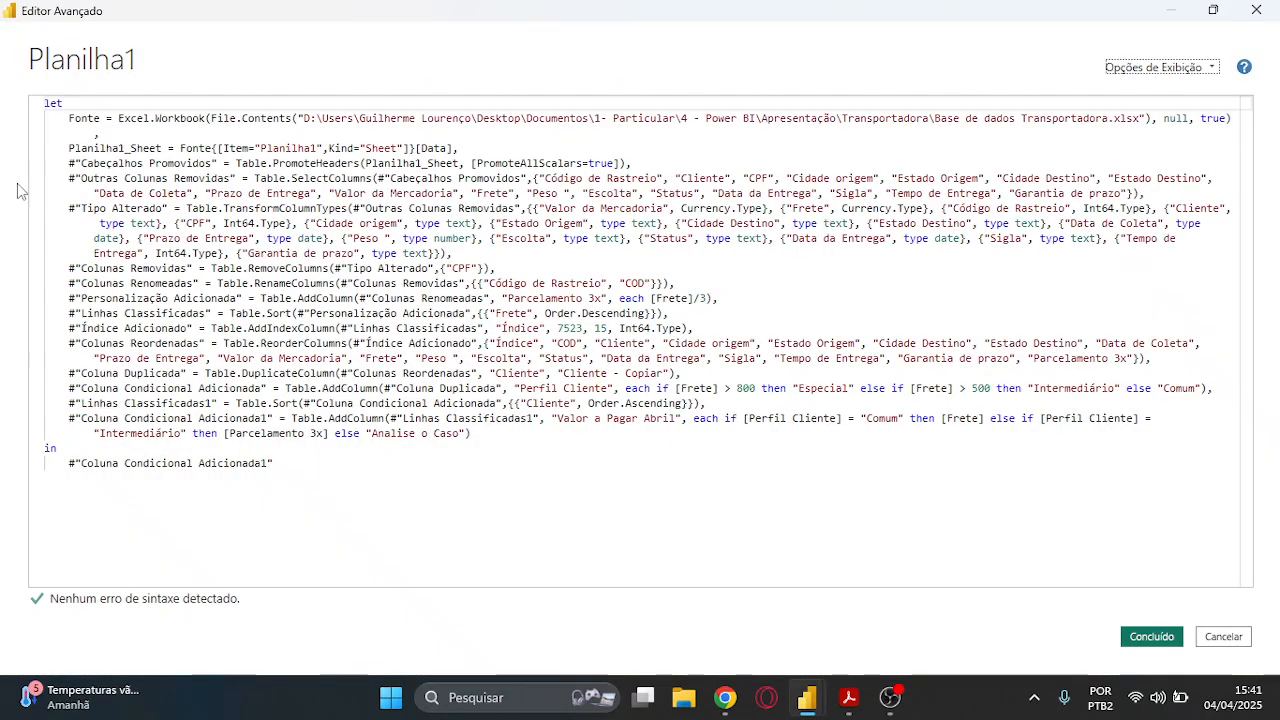
{"action": "left_click", "coordinate": [94, 238]}
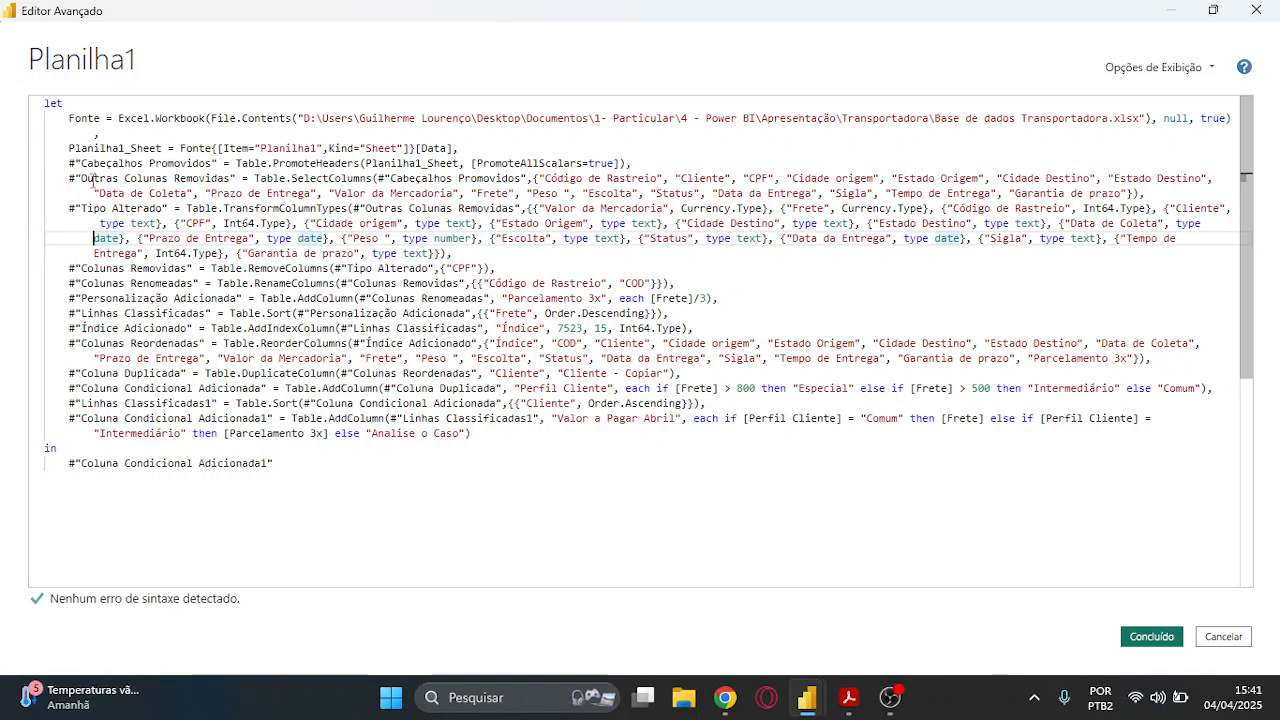
{"action": "left_click_drag", "start_coordinate": [56, 178], "coordinate": [352, 185]}
{"action": "left_click", "coordinate": [338, 178]}
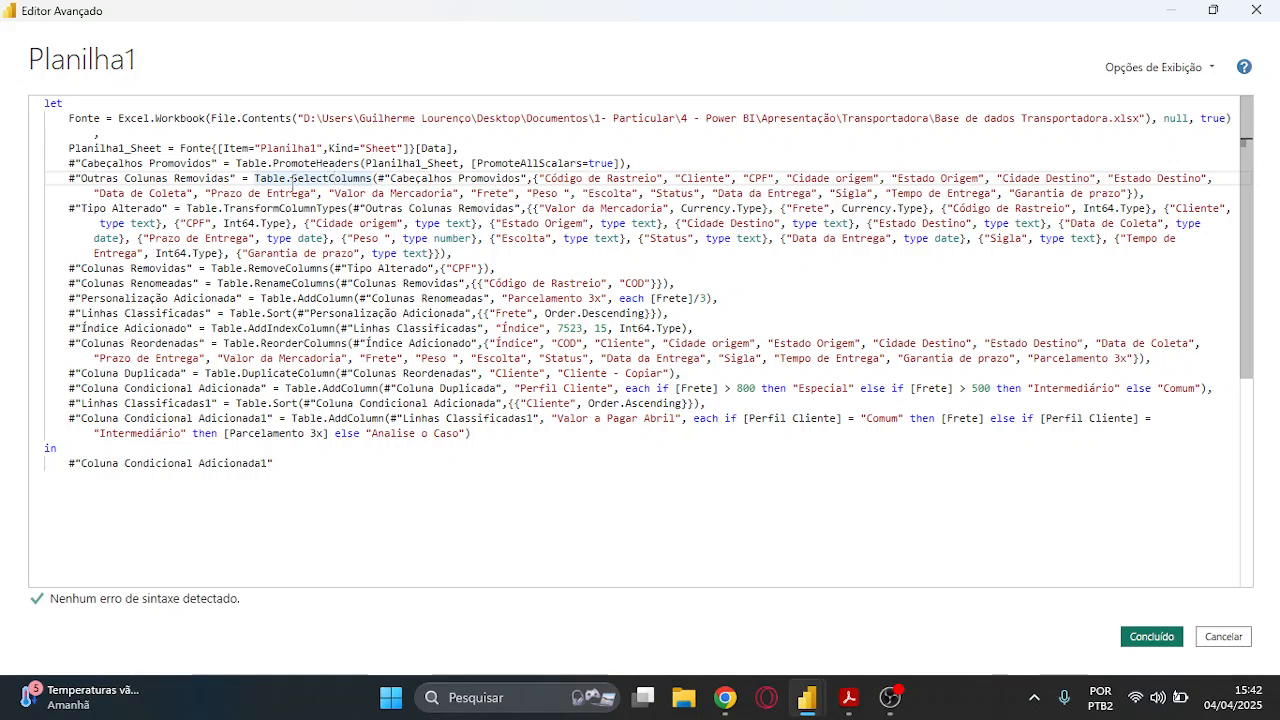
{"action": "left_click_drag", "start_coordinate": [255, 180], "coordinate": [372, 183]}
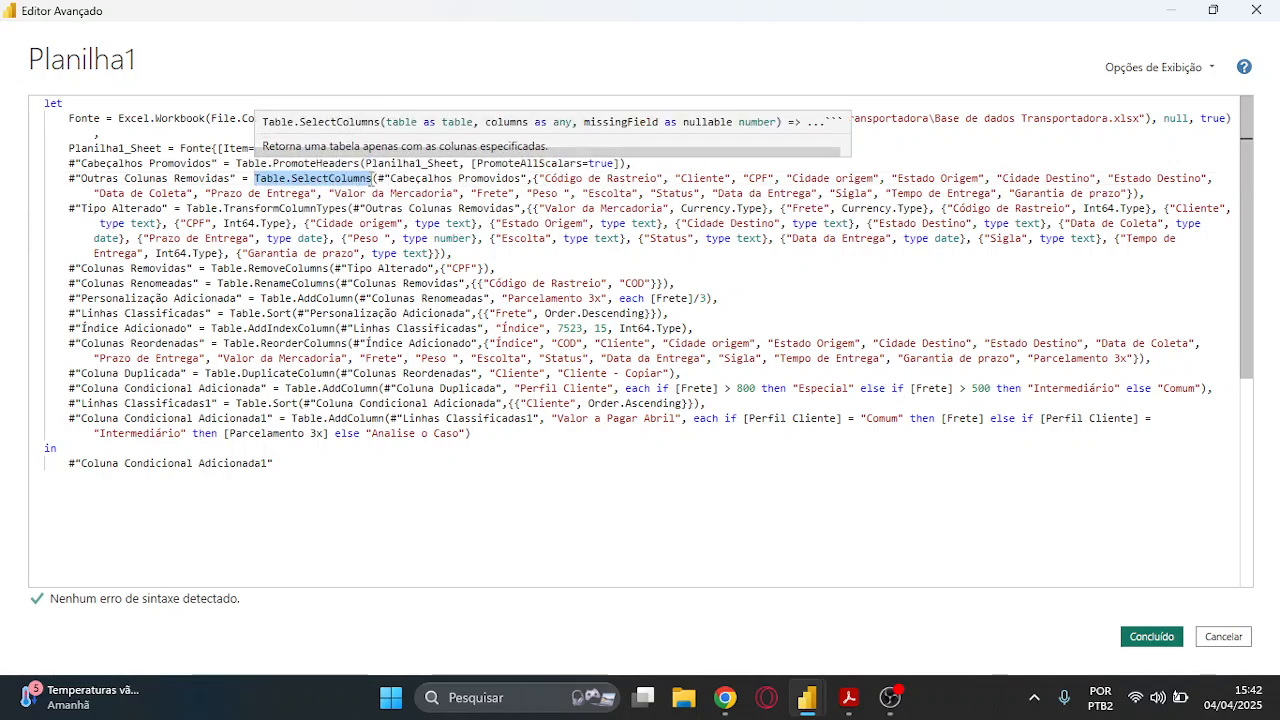
{"action": "left_click", "coordinate": [394, 178]}
{"action": "mouse_move", "coordinate": [397, 178]}
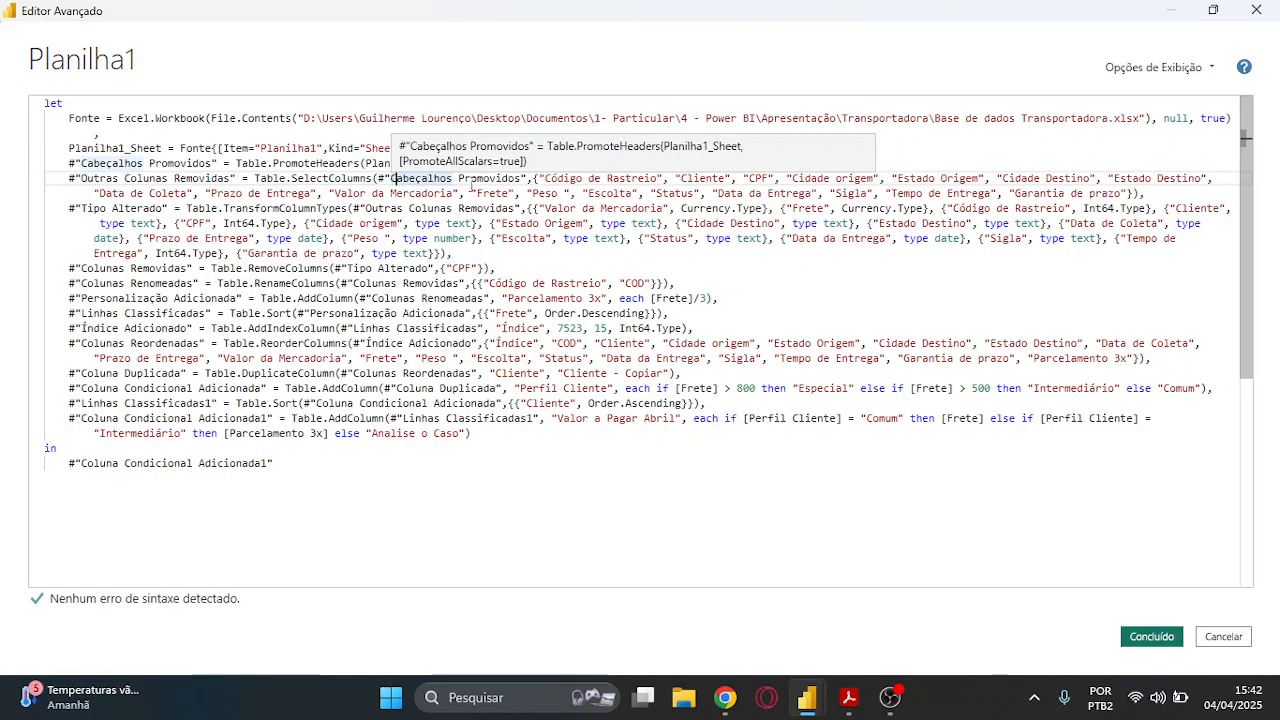
{"action": "left_click", "coordinate": [633, 164]}
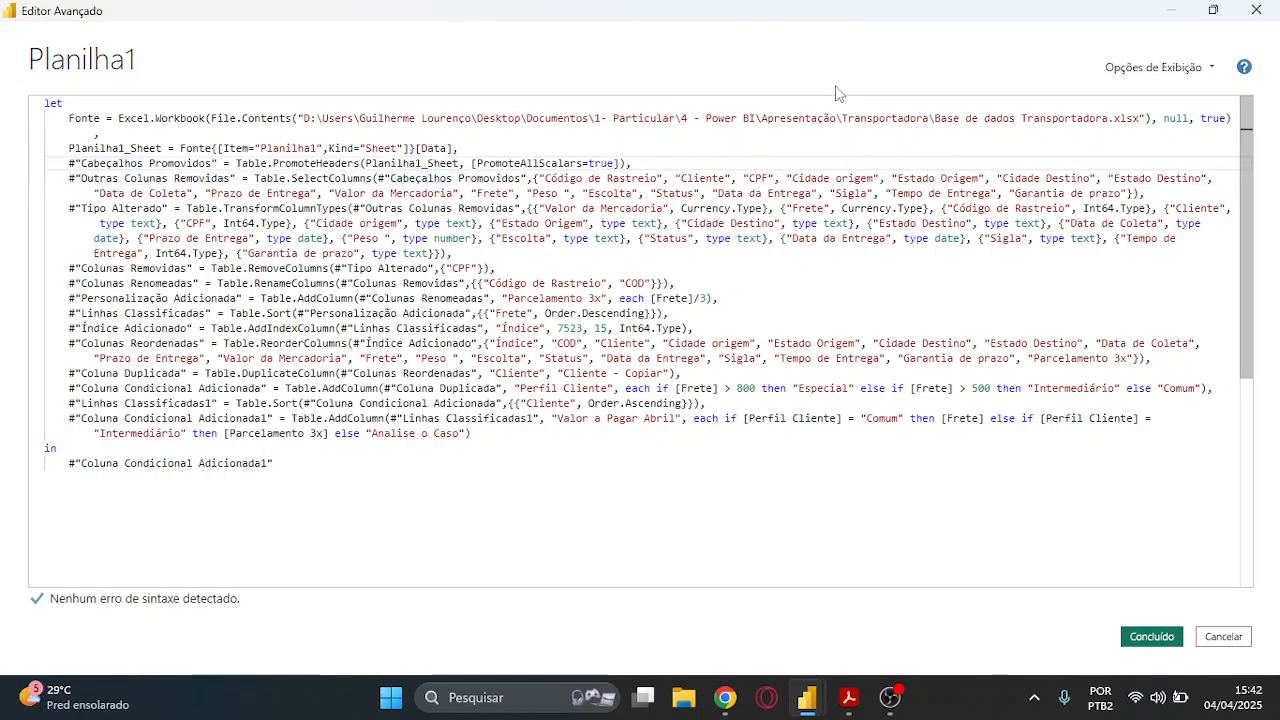
Remove "Escolta" from the column list of the Outras Colunas Removidas line in the M code and apply the edit
{"action": "double_click", "coordinate": [724, 16]}
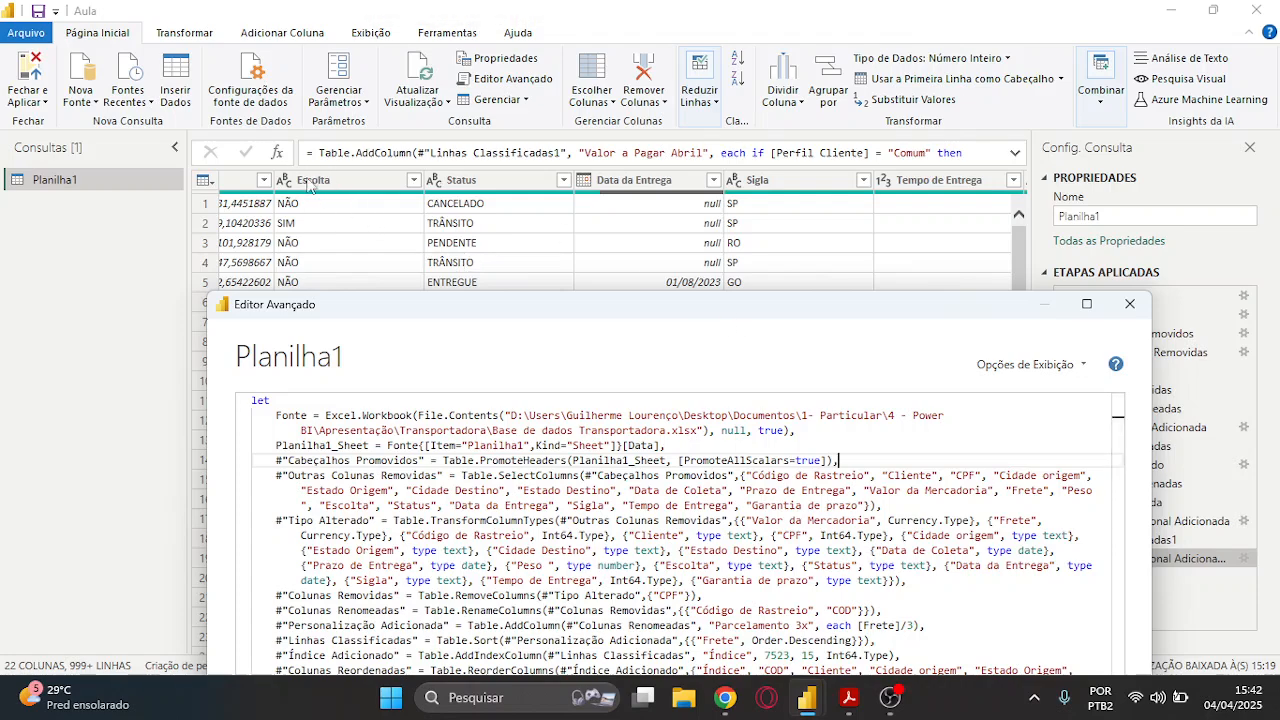
{"action": "double_click", "coordinate": [790, 310]}
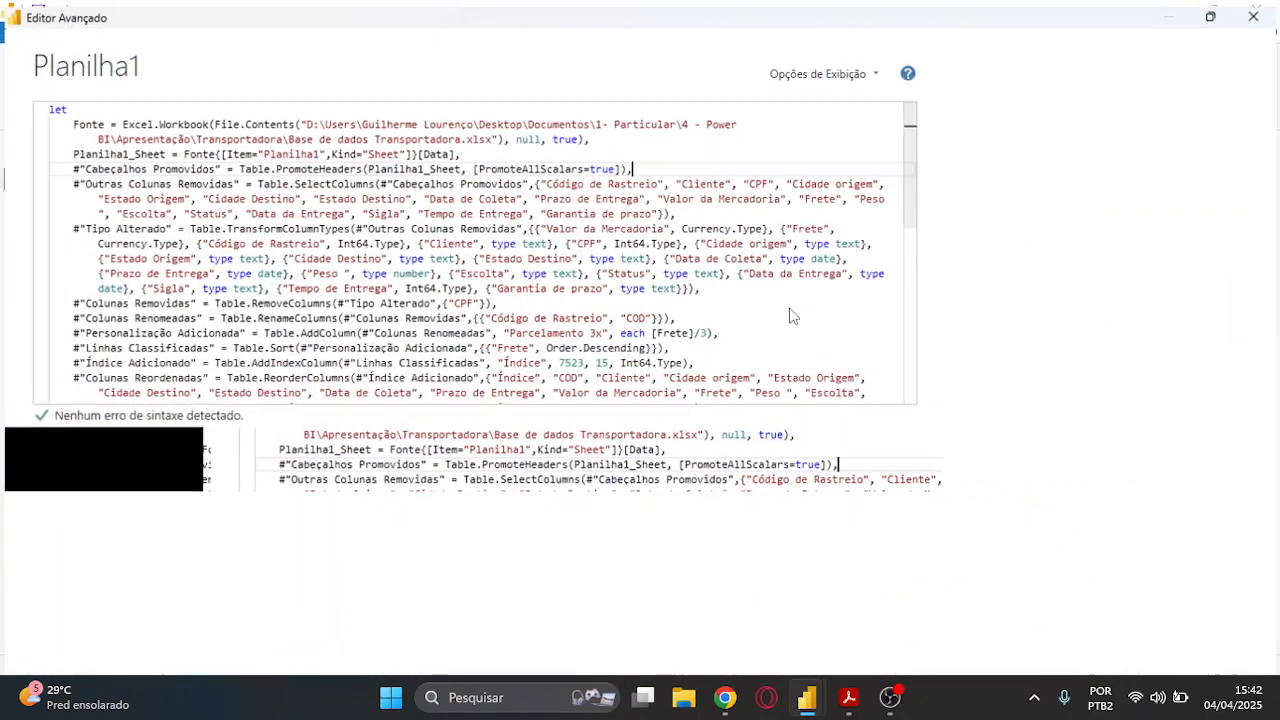
{"action": "left_click_drag", "start_coordinate": [68, 180], "coordinate": [370, 163]}
{"action": "left_click_drag", "start_coordinate": [583, 192], "coordinate": [648, 193]}
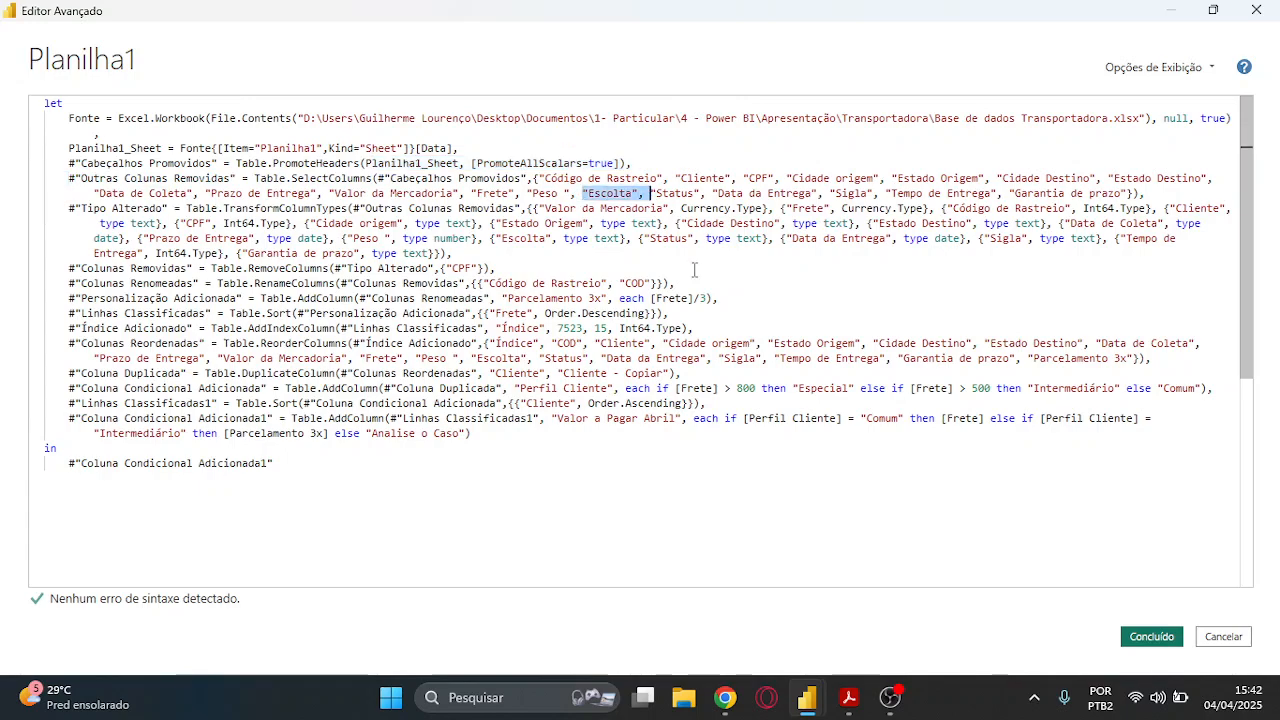
{"action": "key", "text": "Delete"}
{"action": "left_click", "coordinate": [1152, 637]}
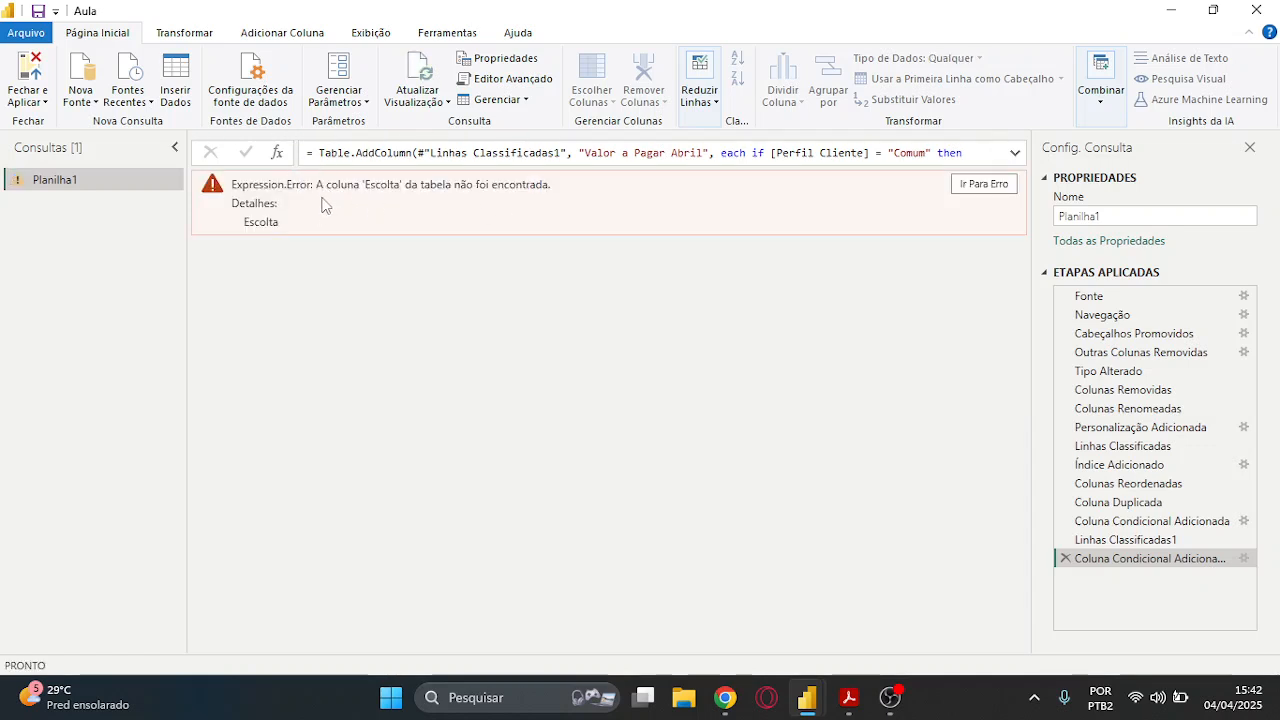
Go to the step causing the error, delete {"Escolta", type text} from the Tipo Alterado code, and reselect the last applied step
{"action": "left_click", "coordinate": [976, 184]}
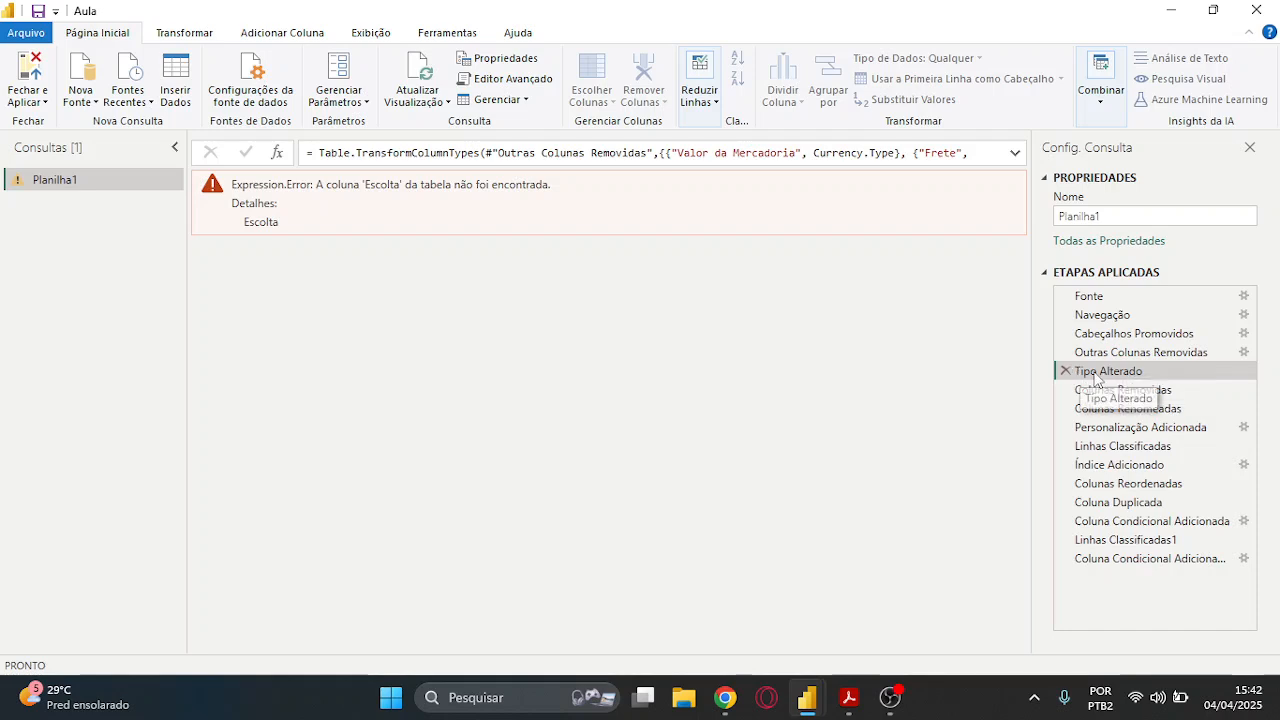
{"action": "left_click", "coordinate": [502, 79]}
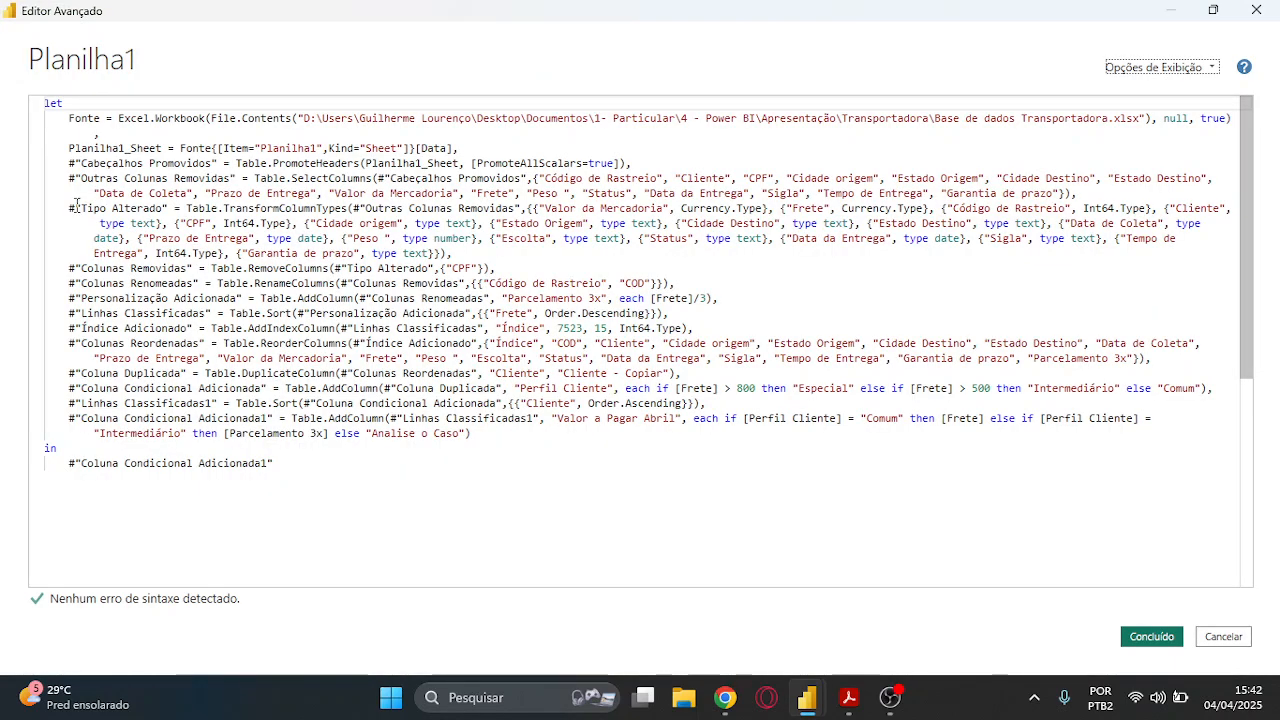
{"action": "left_click_drag", "start_coordinate": [73, 206], "coordinate": [371, 230]}
{"action": "left_click_drag", "start_coordinate": [428, 238], "coordinate": [455, 254]}
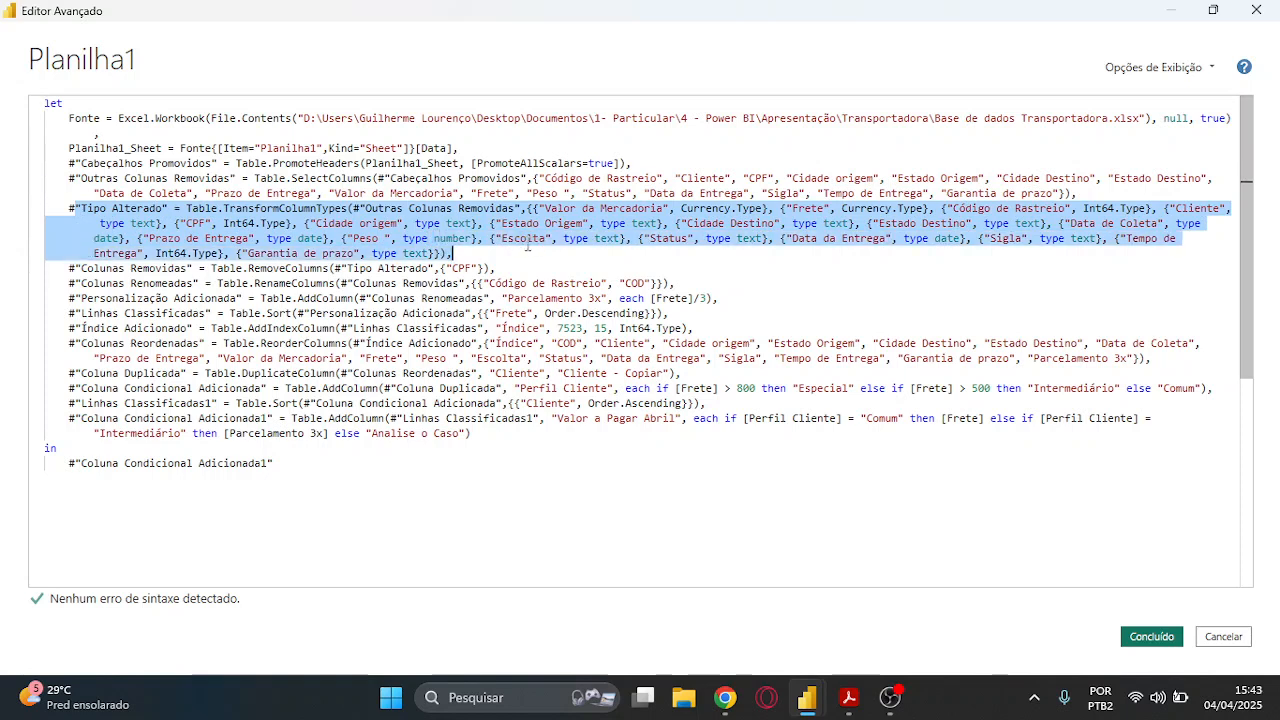
{"action": "left_click", "coordinate": [489, 240]}
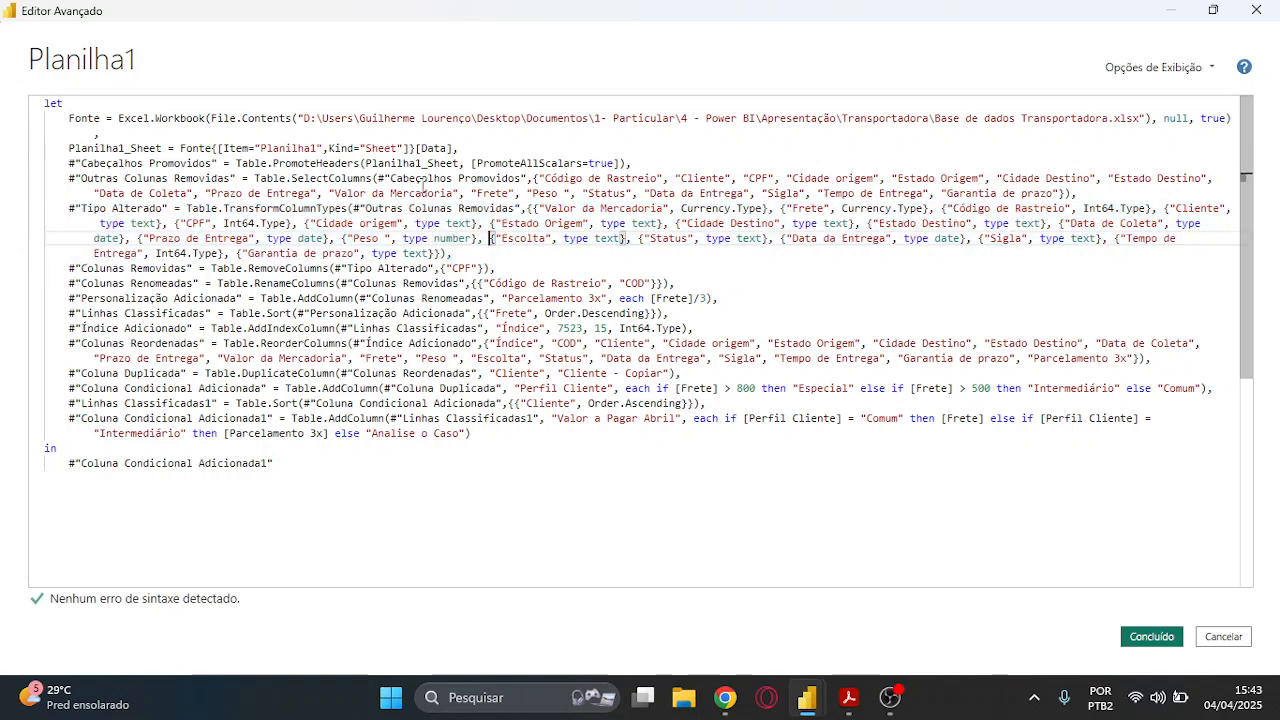
{"action": "left_click_drag", "start_coordinate": [490, 241], "coordinate": [636, 241]}
{"action": "key", "text": "Delete"}
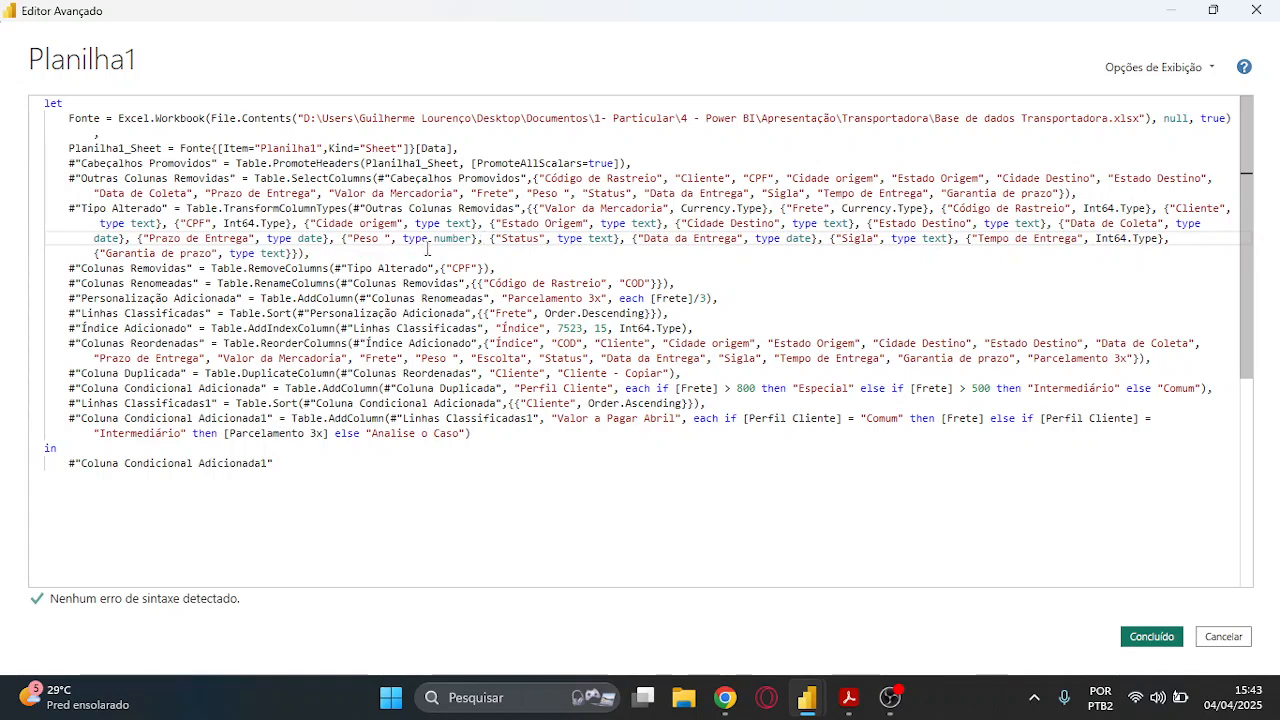
{"action": "left_click", "coordinate": [1148, 640]}
{"action": "left_click", "coordinate": [1126, 561]}
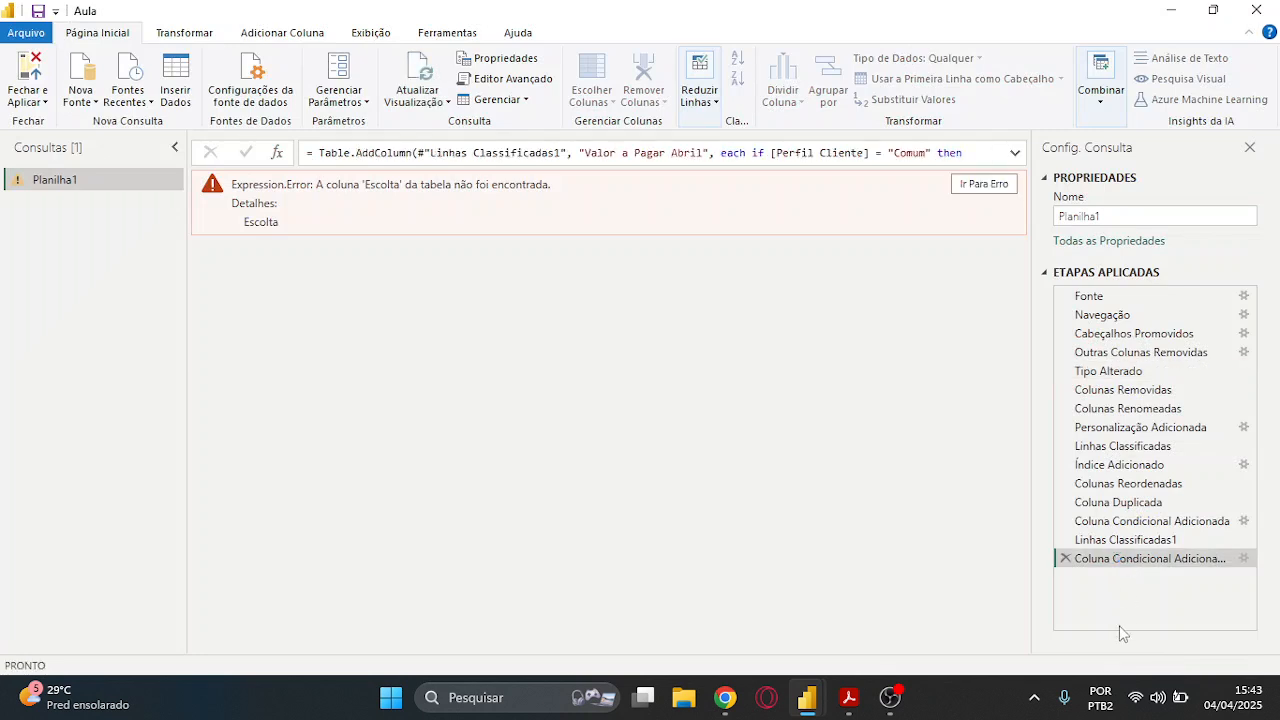
Go to the remaining error, delete "Escolta" from the Colunas Reordenadas code, and preview the table at the last applied step
{"action": "left_click", "coordinate": [982, 186]}
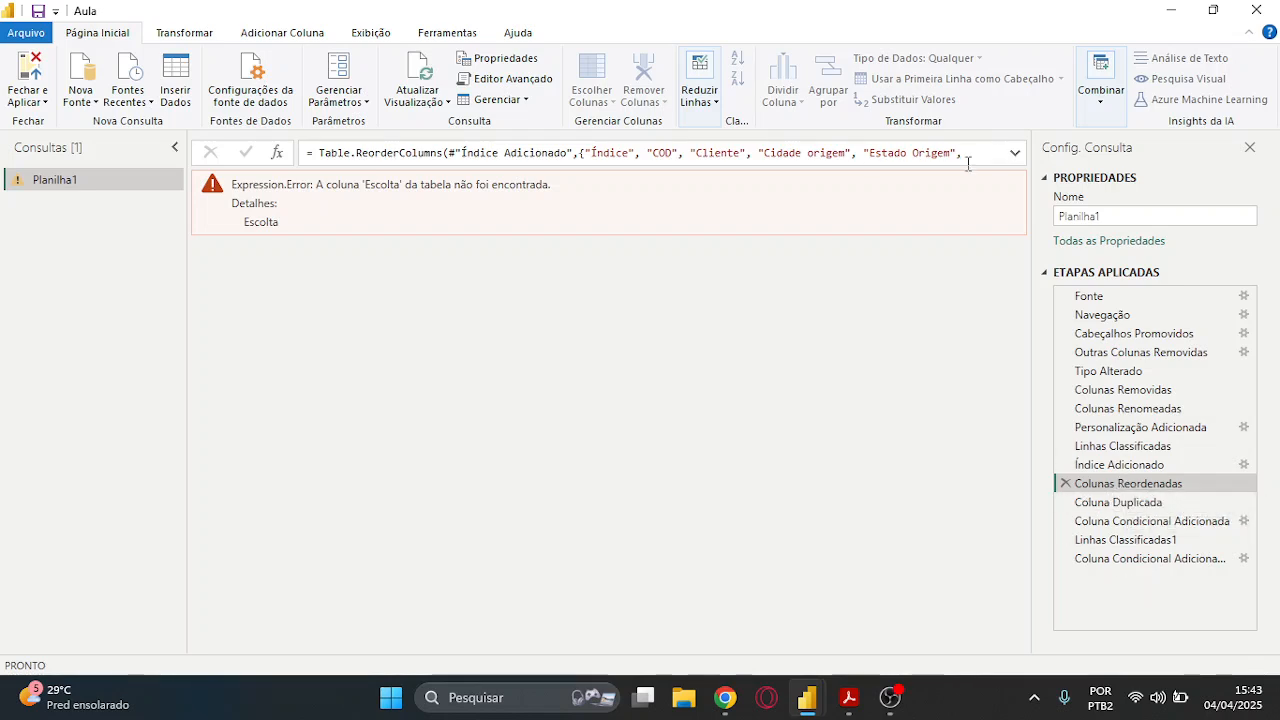
{"action": "left_click", "coordinate": [505, 79]}
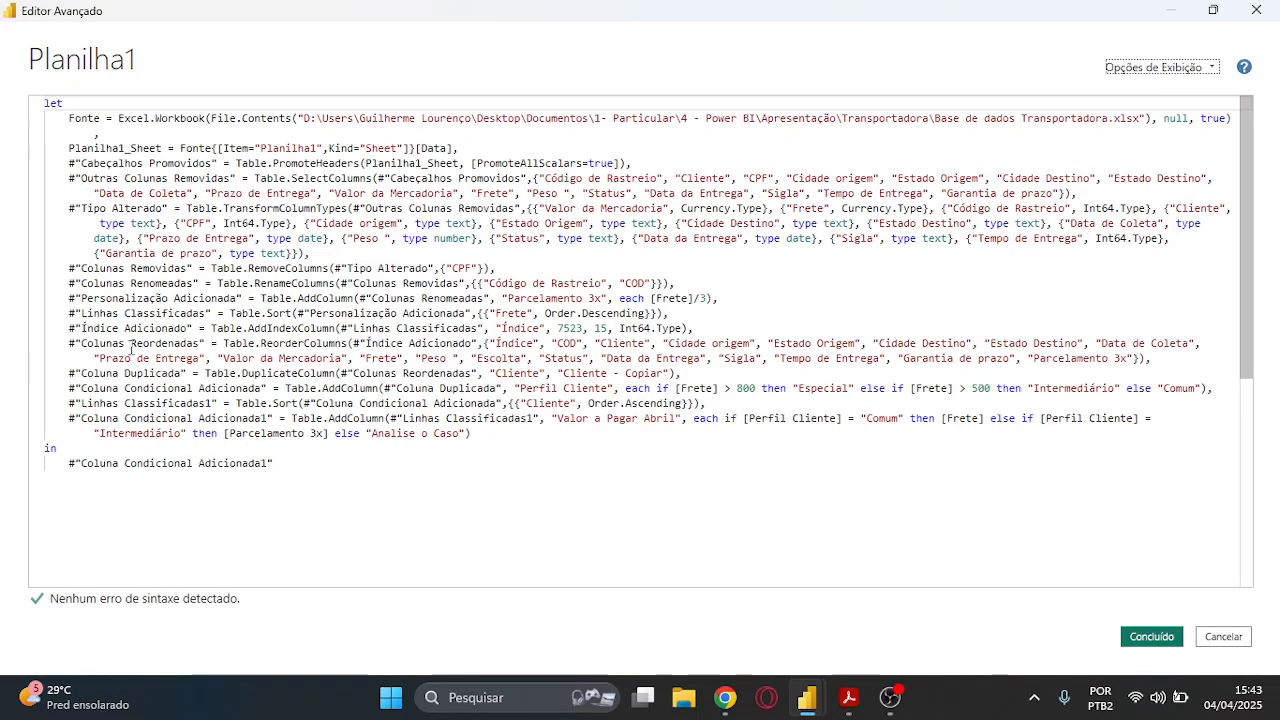
{"action": "left_click_drag", "start_coordinate": [470, 358], "coordinate": [541, 358]}
{"action": "key", "text": "Delete"}
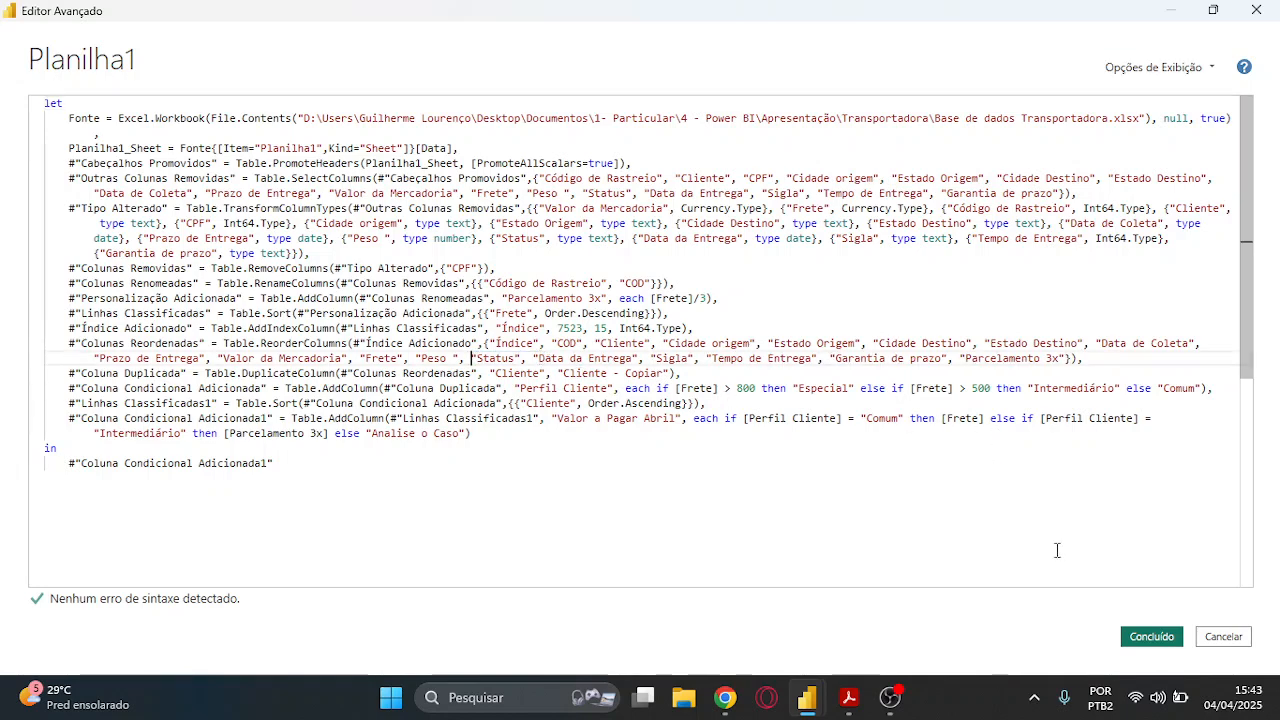
{"action": "left_click", "coordinate": [1152, 638]}
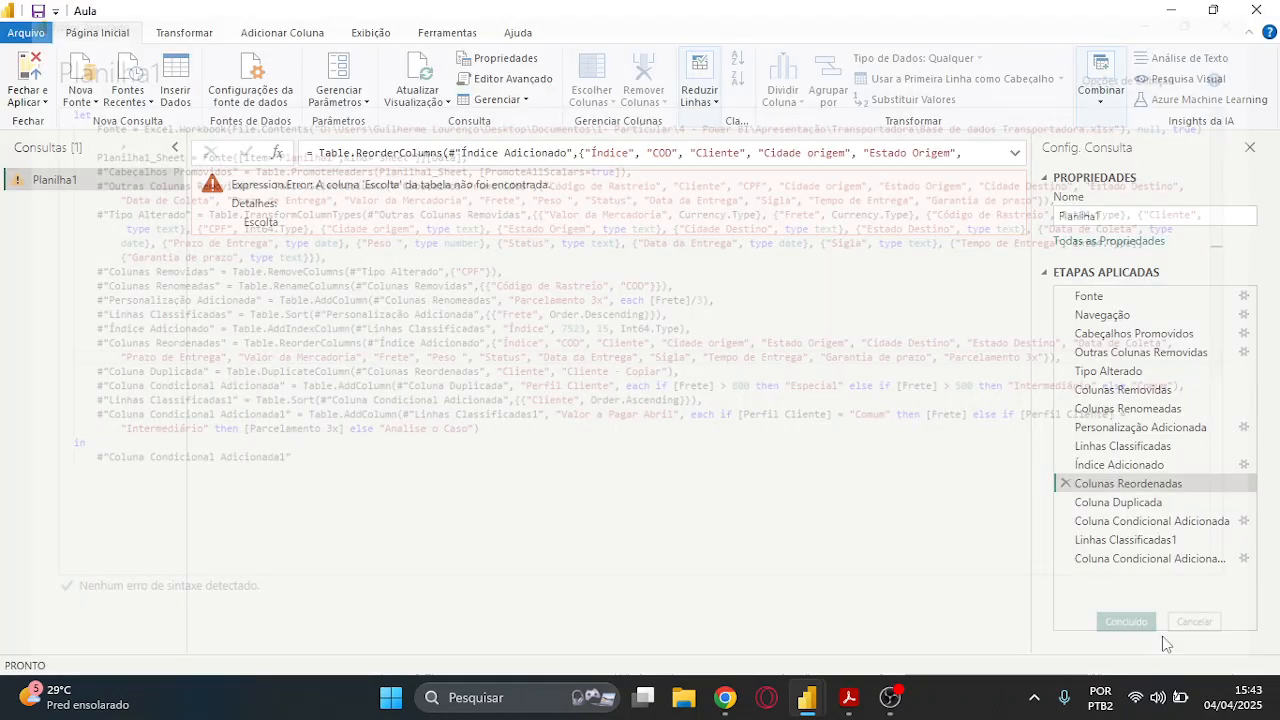
{"action": "left_click", "coordinate": [1169, 560]}
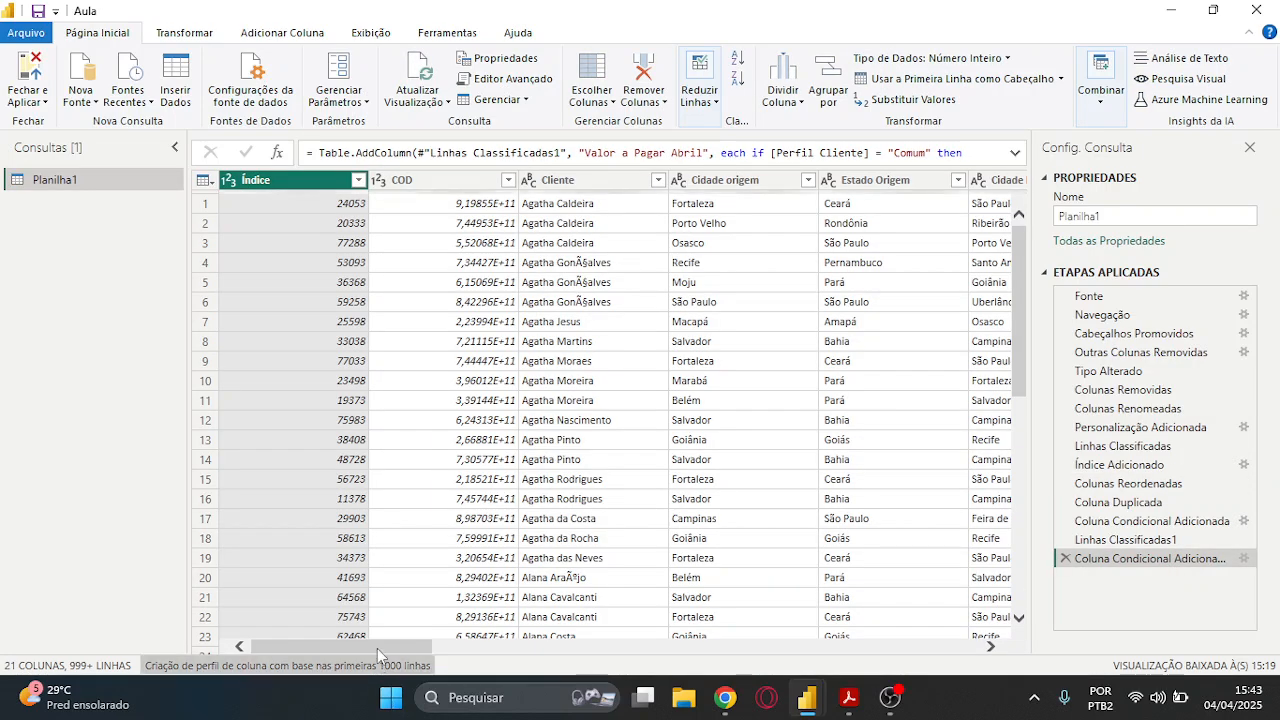
{"action": "mouse_move", "coordinate": [377, 652]}
{"action": "left_mouse_down"}
{"action": "mouse_move", "coordinate": [563, 660]}
{"action": "mouse_move", "coordinate": [983, 630]}
{"action": "mouse_move", "coordinate": [371, 629]}
{"action": "left_mouse_up"}
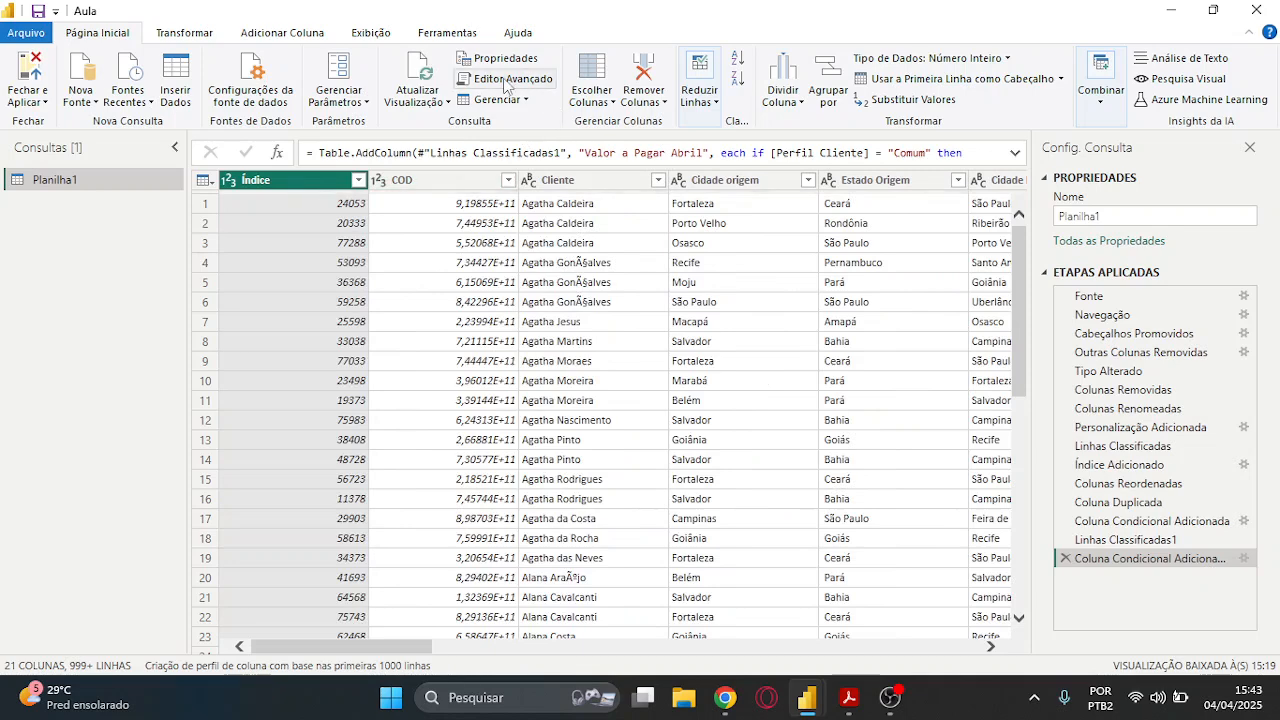
Reopen the Advanced Editor and examine Planilha1's whole M code, from let to the final Coluna Condicional Adicionada1 reference
{"action": "left_click", "coordinate": [505, 79]}
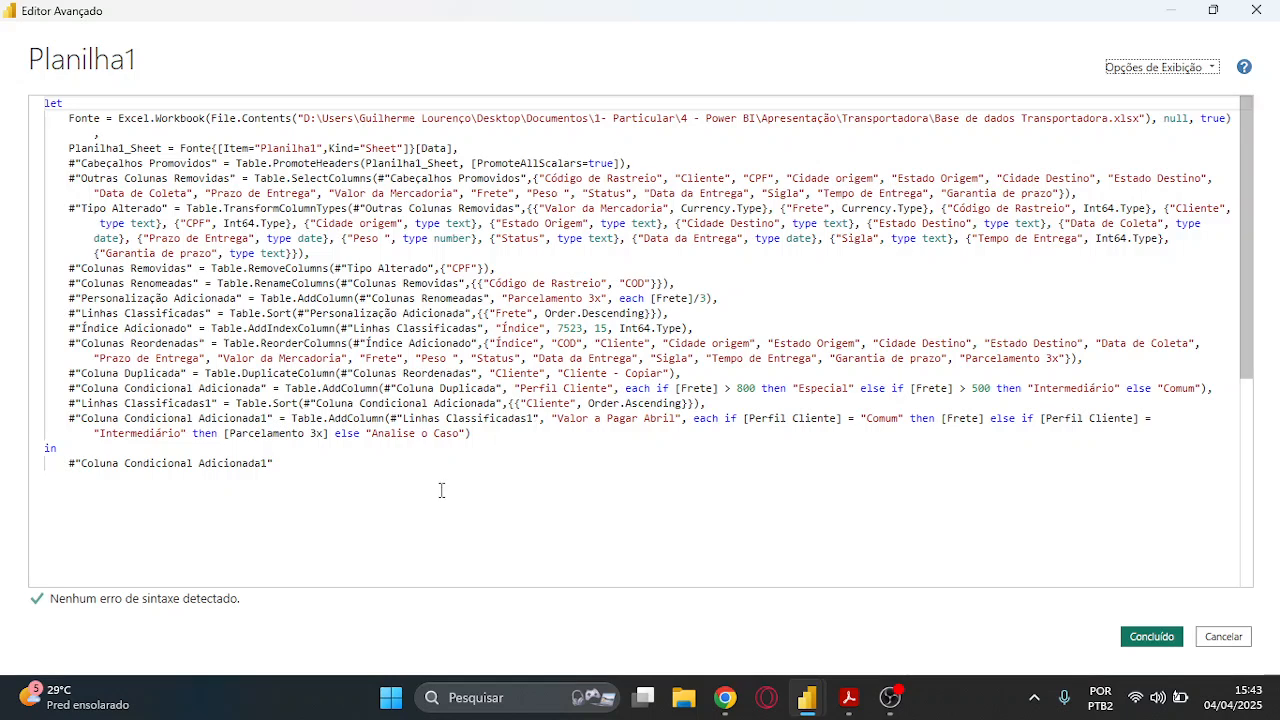
{"action": "left_click_drag", "start_coordinate": [68, 118], "coordinate": [511, 552]}
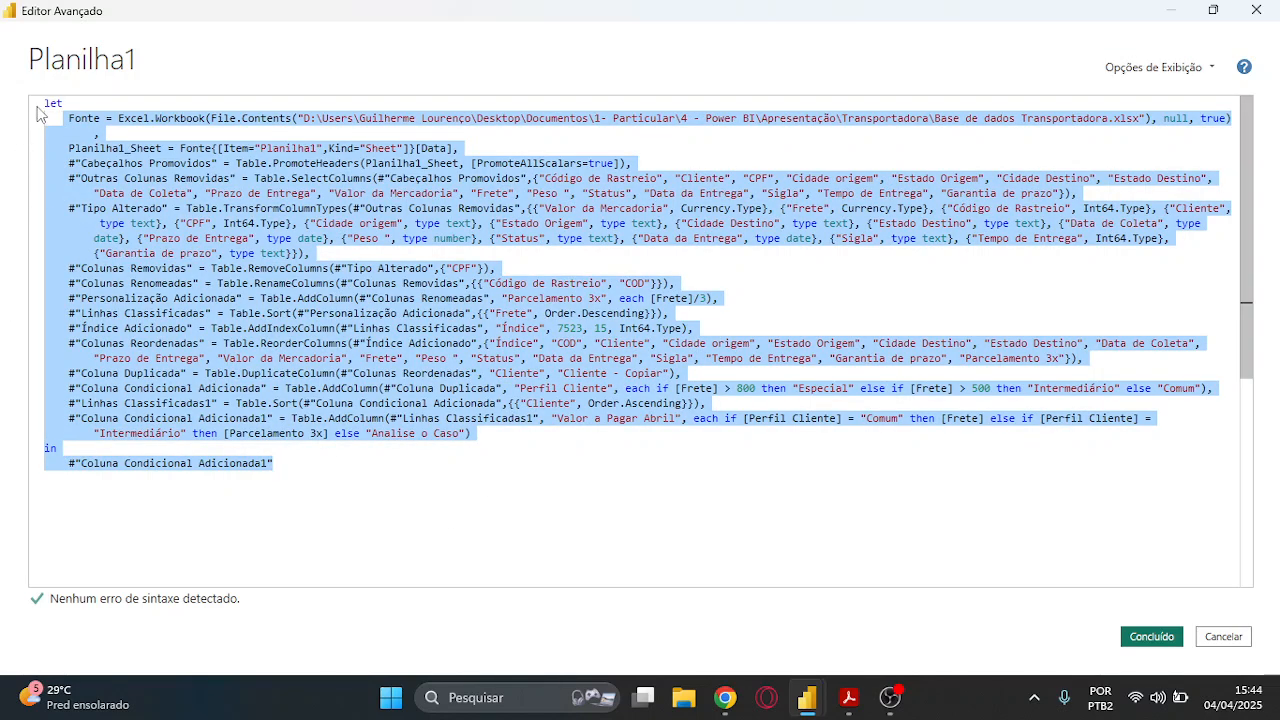
{"action": "left_click_drag", "start_coordinate": [44, 105], "coordinate": [312, 571]}
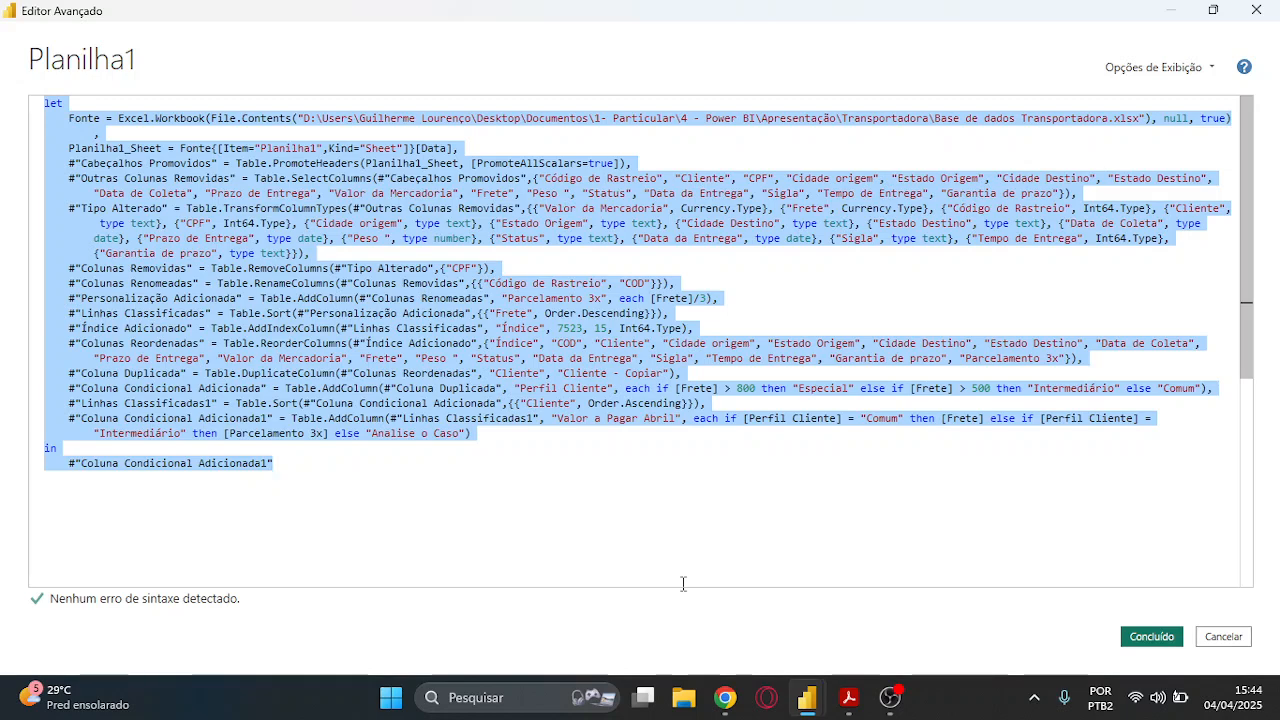
{"action": "left_click", "coordinate": [371, 466]}
{"action": "left_click_drag", "start_coordinate": [371, 466], "coordinate": [5, 65]}
{"action": "mouse_move", "coordinate": [375, 270]}
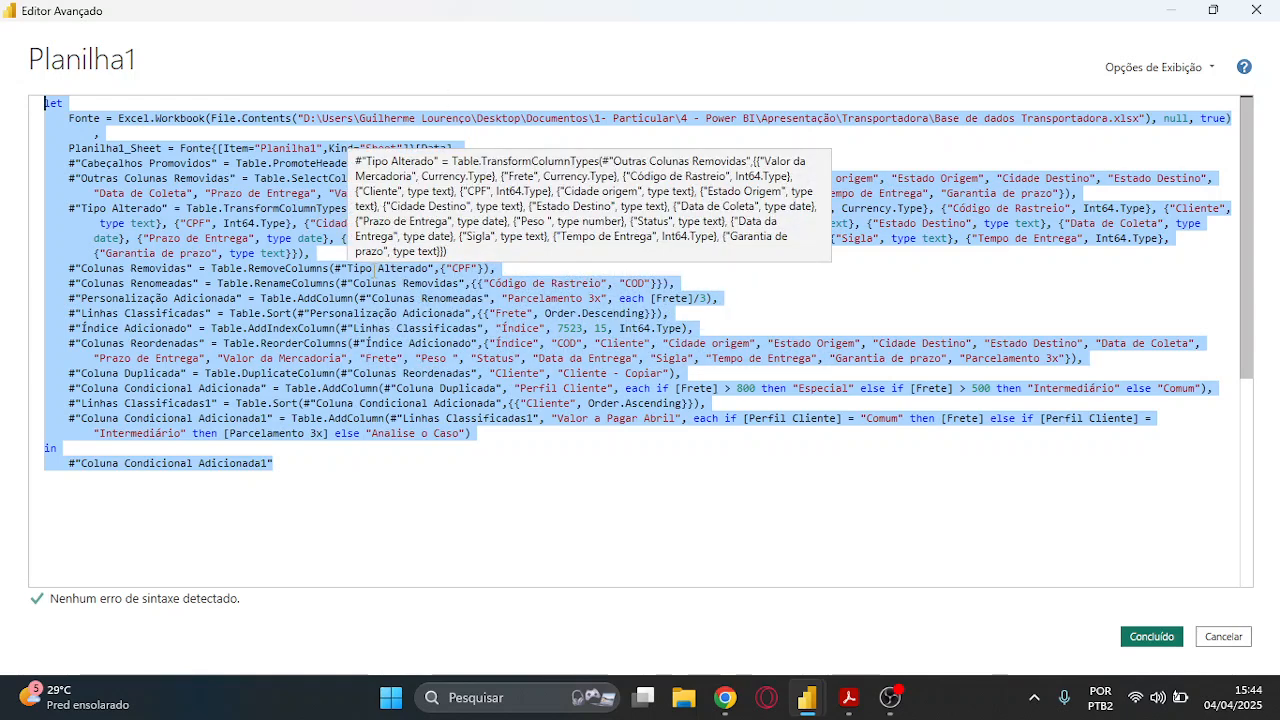
{"action": "left_click", "coordinate": [412, 508]}
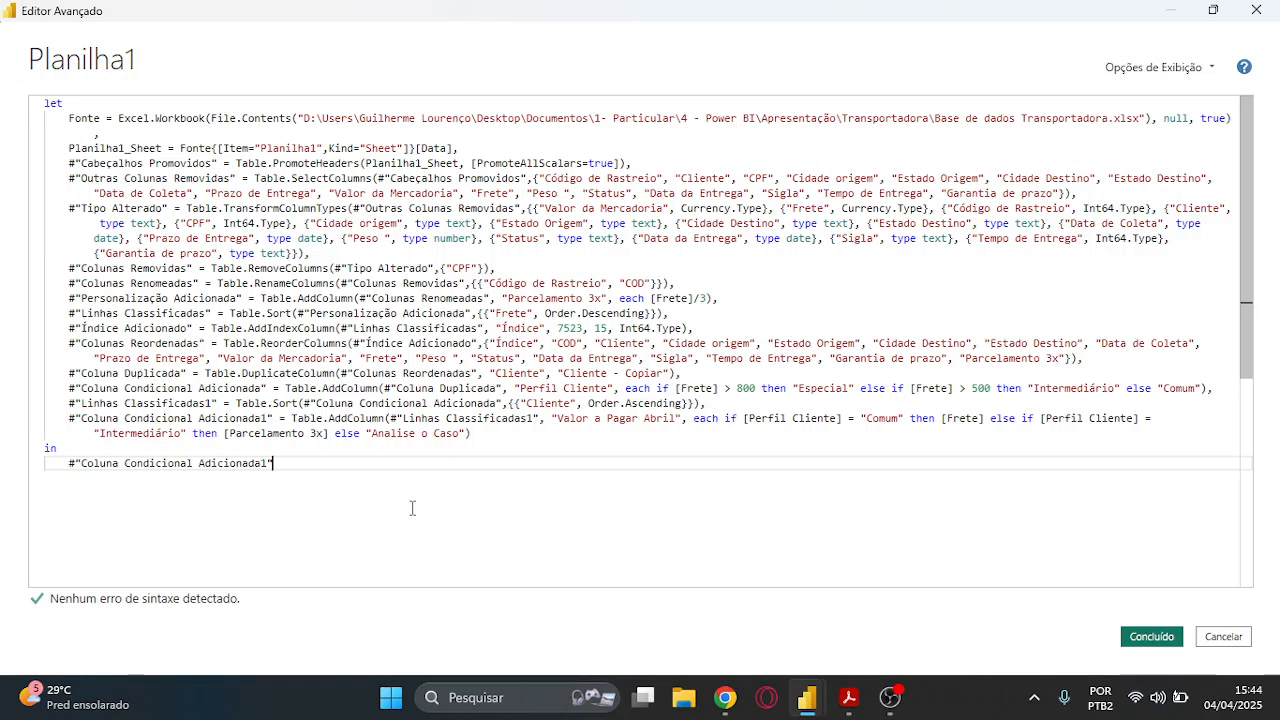
Examine the Coluna Condicional Adicionada and Linhas Classificadas1 lines and the cut, copy and paste options, and close the Advanced Editor
{"action": "left_click_drag", "start_coordinate": [708, 404], "coordinate": [40, 389]}
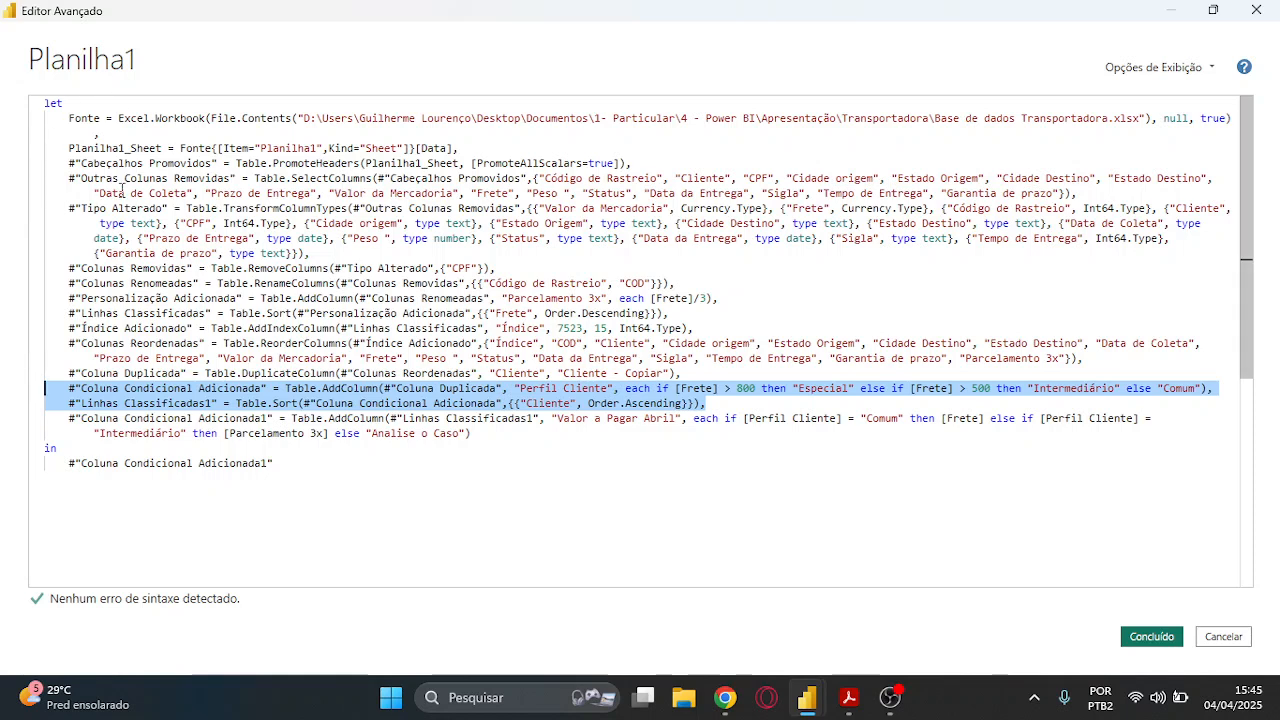
{"action": "right_click", "coordinate": [268, 388]}
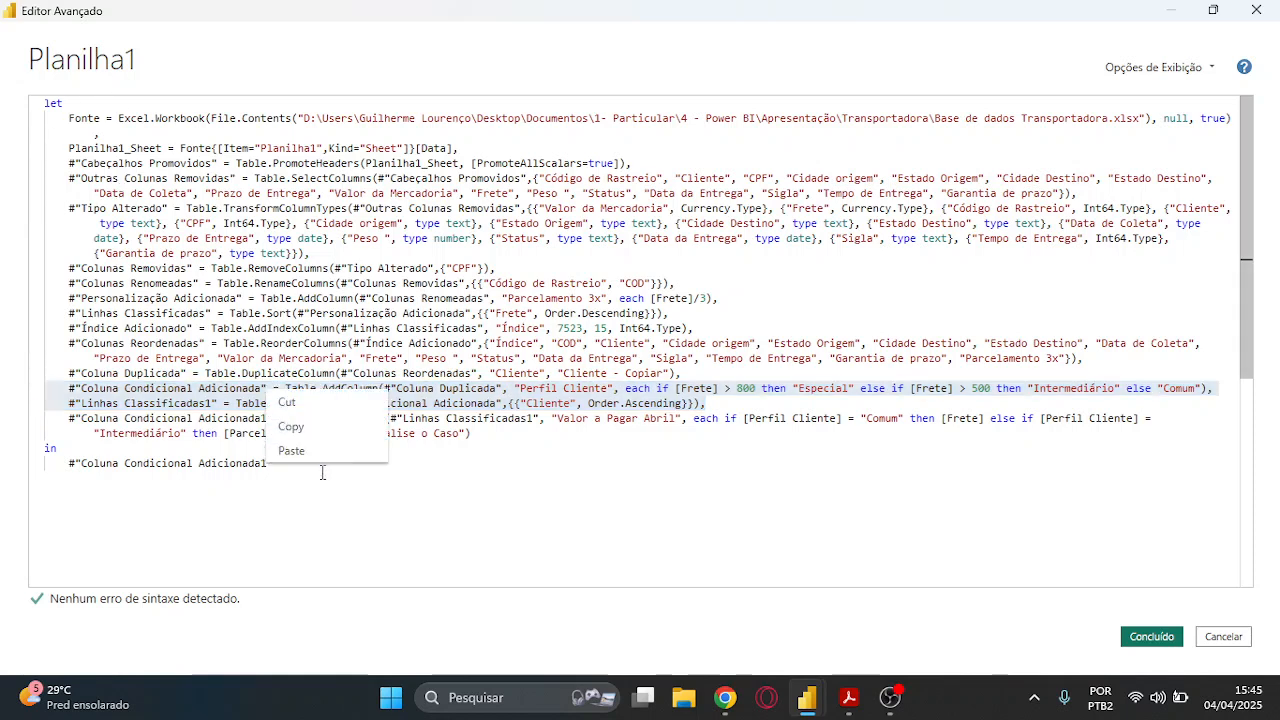
{"action": "left_click", "coordinate": [306, 490]}
{"action": "left_click_drag", "start_coordinate": [272, 464], "coordinate": [44, 101]}
{"action": "left_click", "coordinate": [276, 504]}
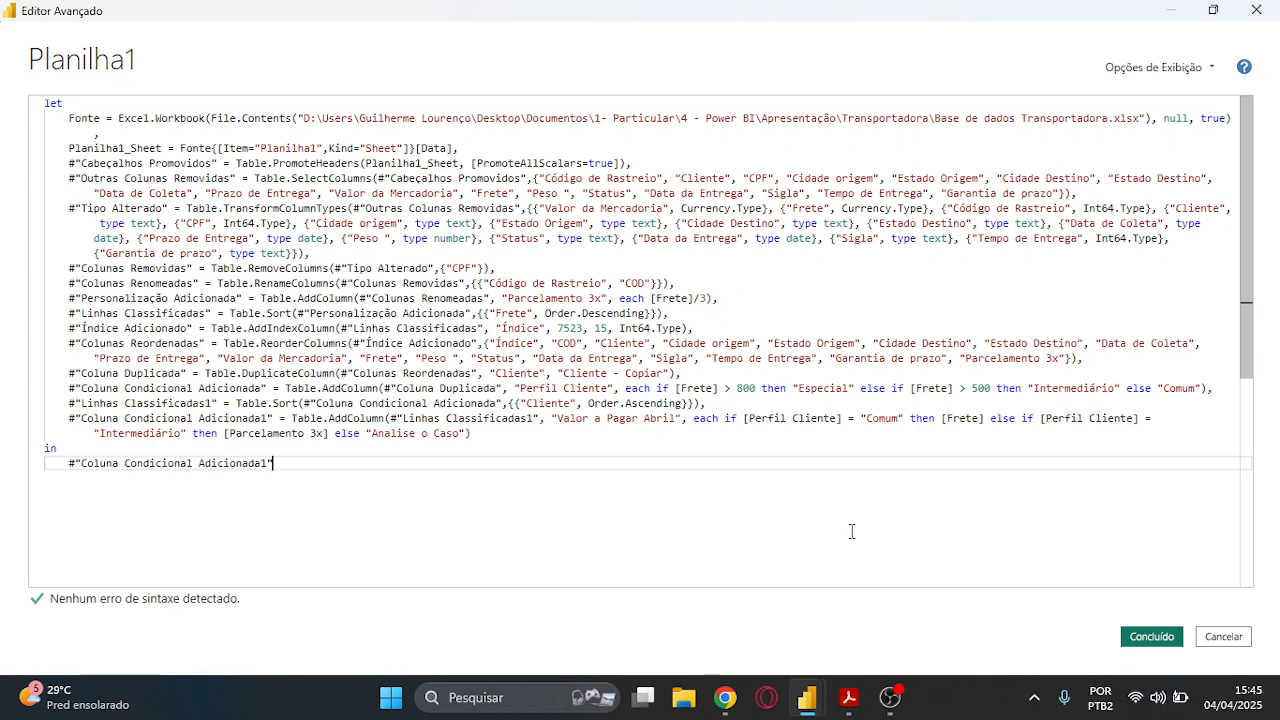
{"action": "left_click", "coordinate": [1257, 10]}
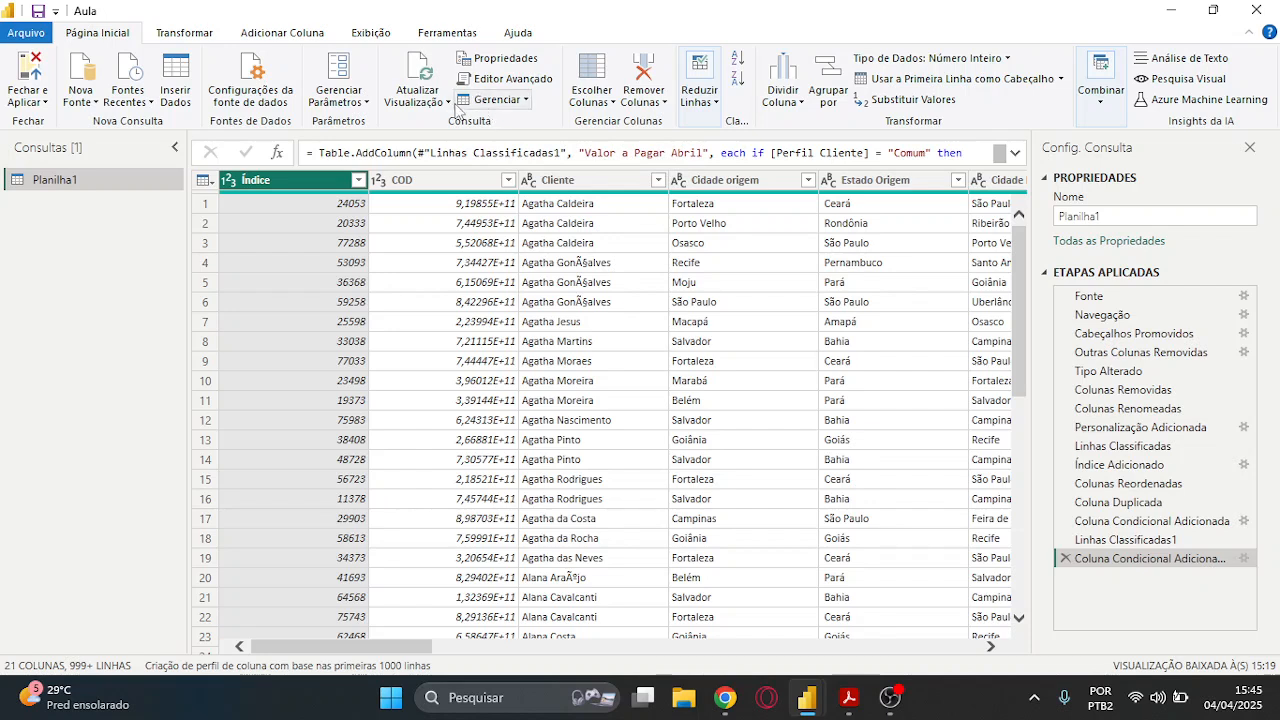
Review the Valor a Pagar Abril column and the blank conditional column form, closing it without adding a column
{"action": "left_click_drag", "start_coordinate": [404, 647], "coordinate": [1012, 632]}
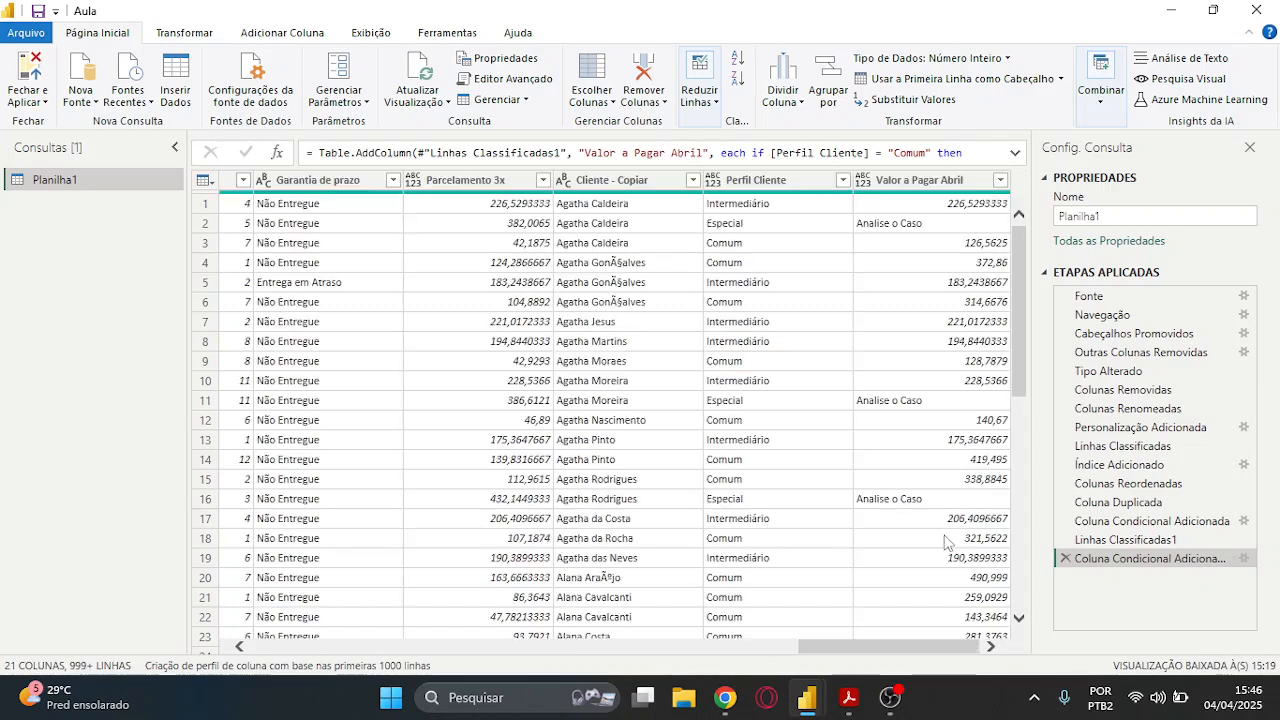
{"action": "left_click", "coordinate": [262, 33]}
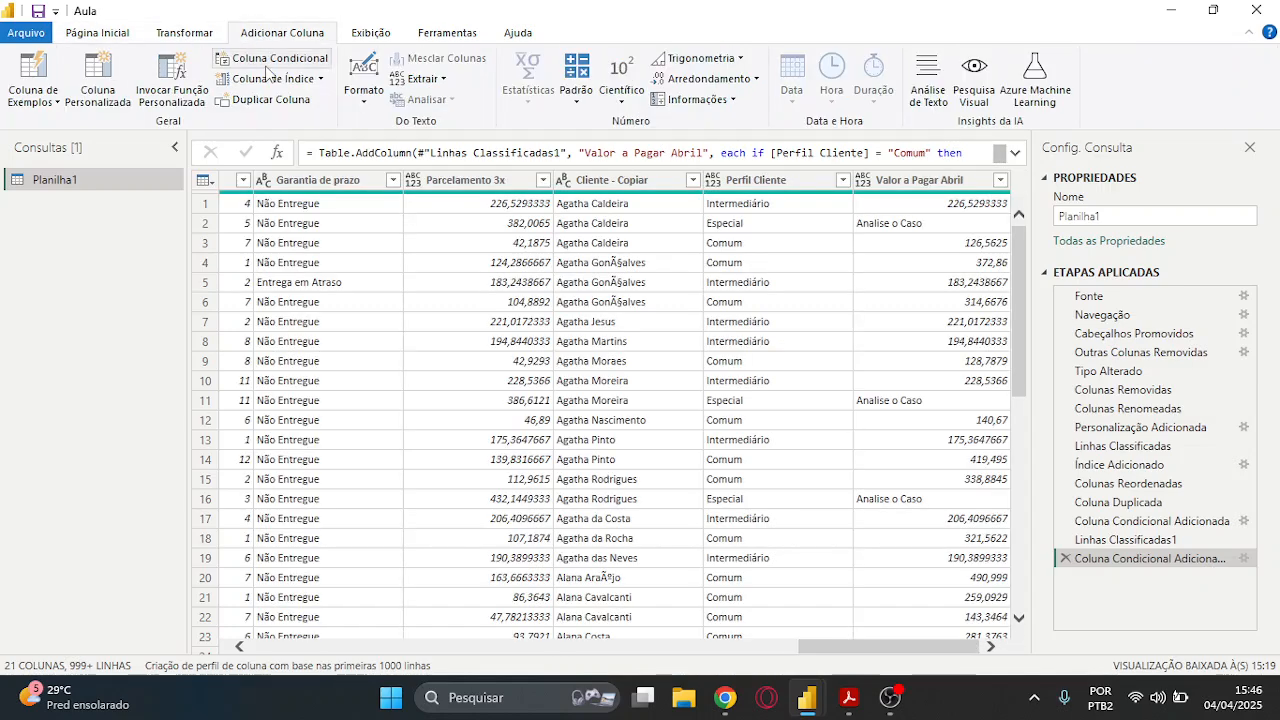
{"action": "left_click", "coordinate": [268, 64]}
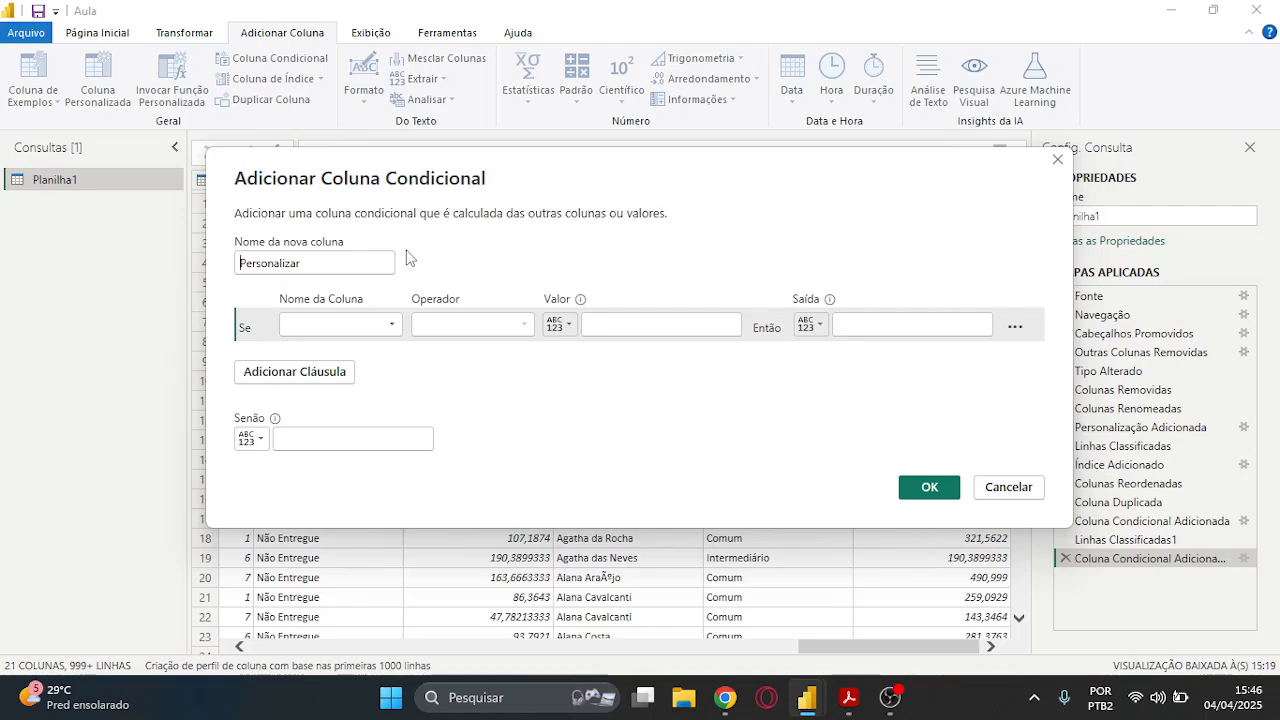
{"action": "left_click", "coordinate": [1058, 160]}
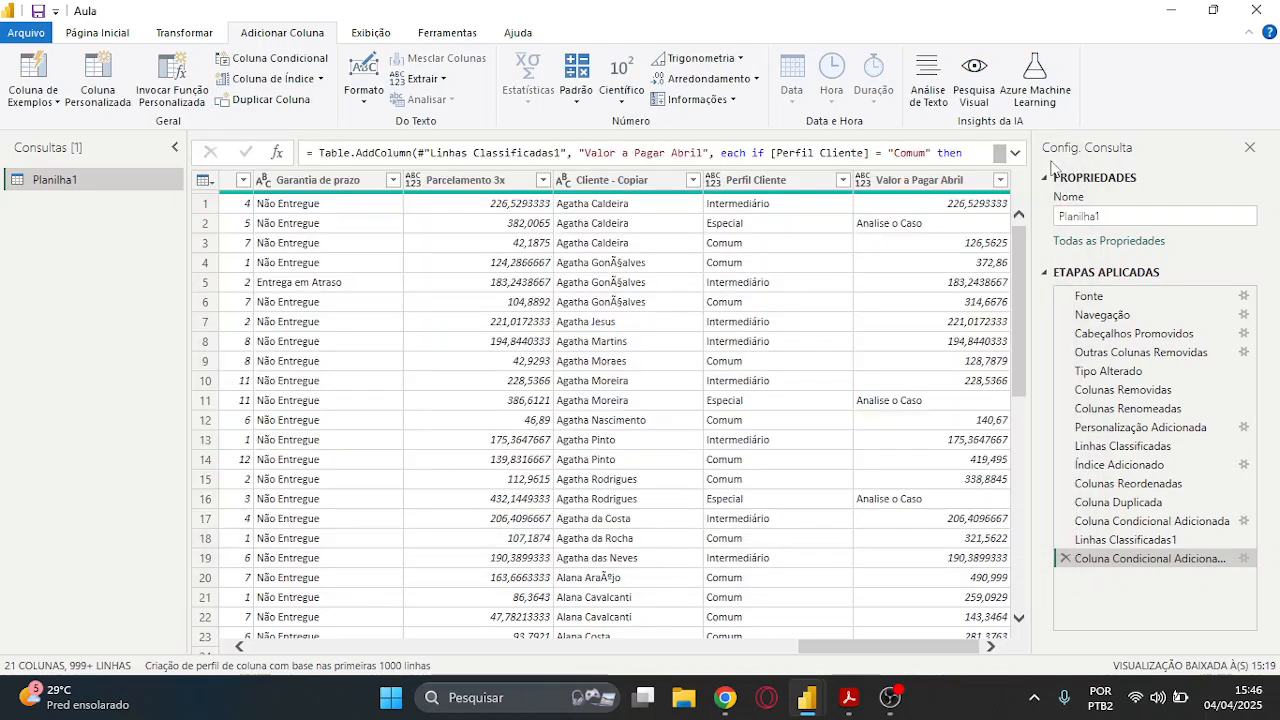
{"action": "left_click", "coordinate": [908, 338]}
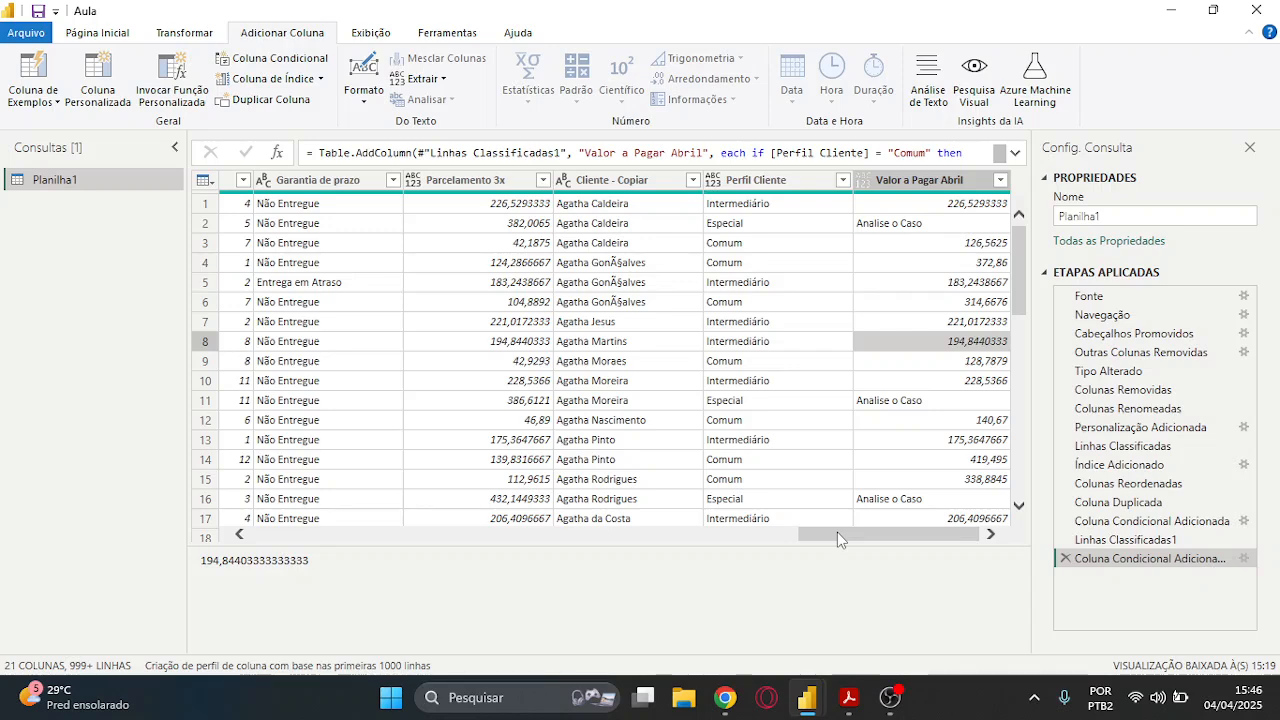
Switch to the course schedule PDF in Acrobat, check Power Query topics 5 and 6, and return to the Power Query editor
{"action": "left_click", "coordinate": [849, 697]}
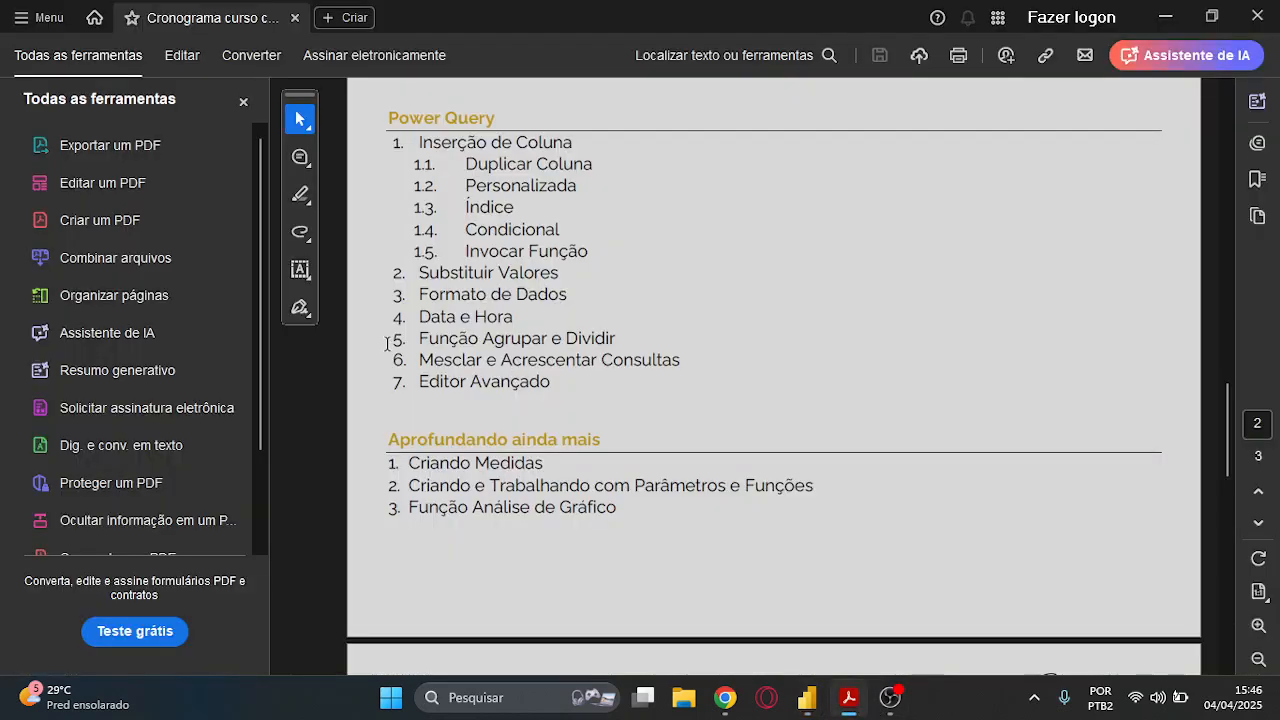
{"action": "left_click_drag", "start_coordinate": [387, 344], "coordinate": [650, 356]}
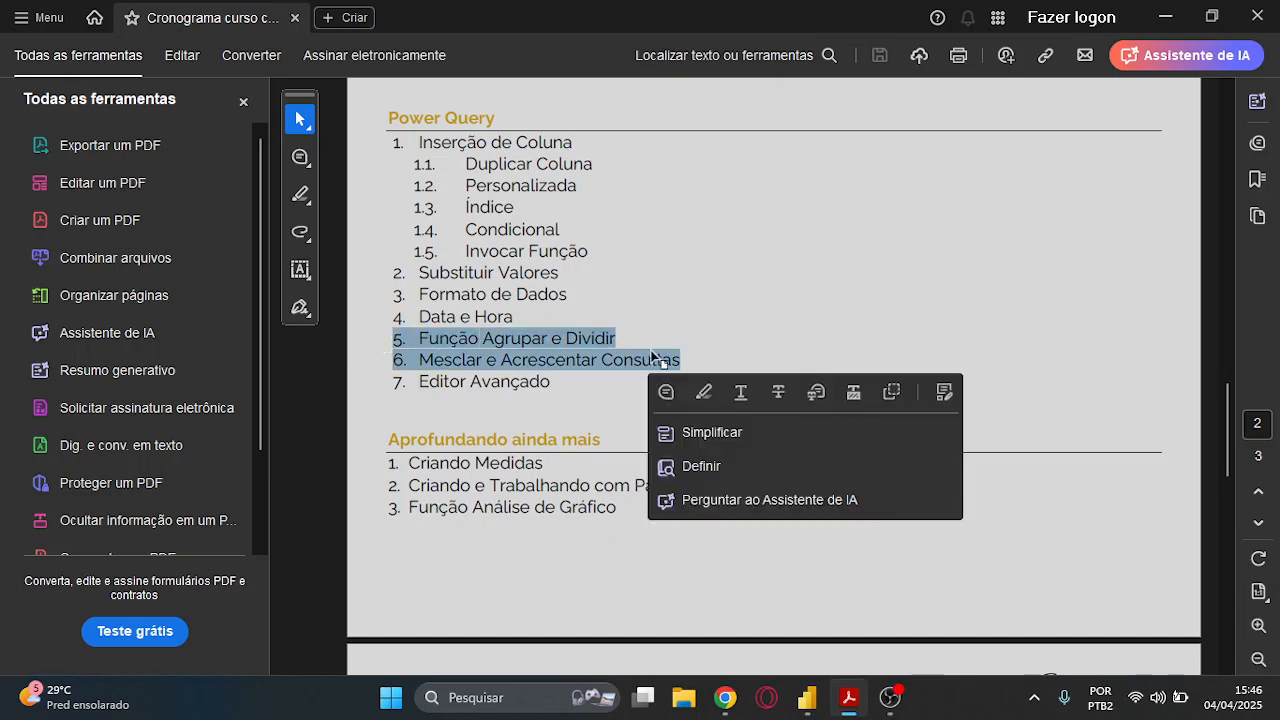
{"action": "left_click", "coordinate": [928, 303]}
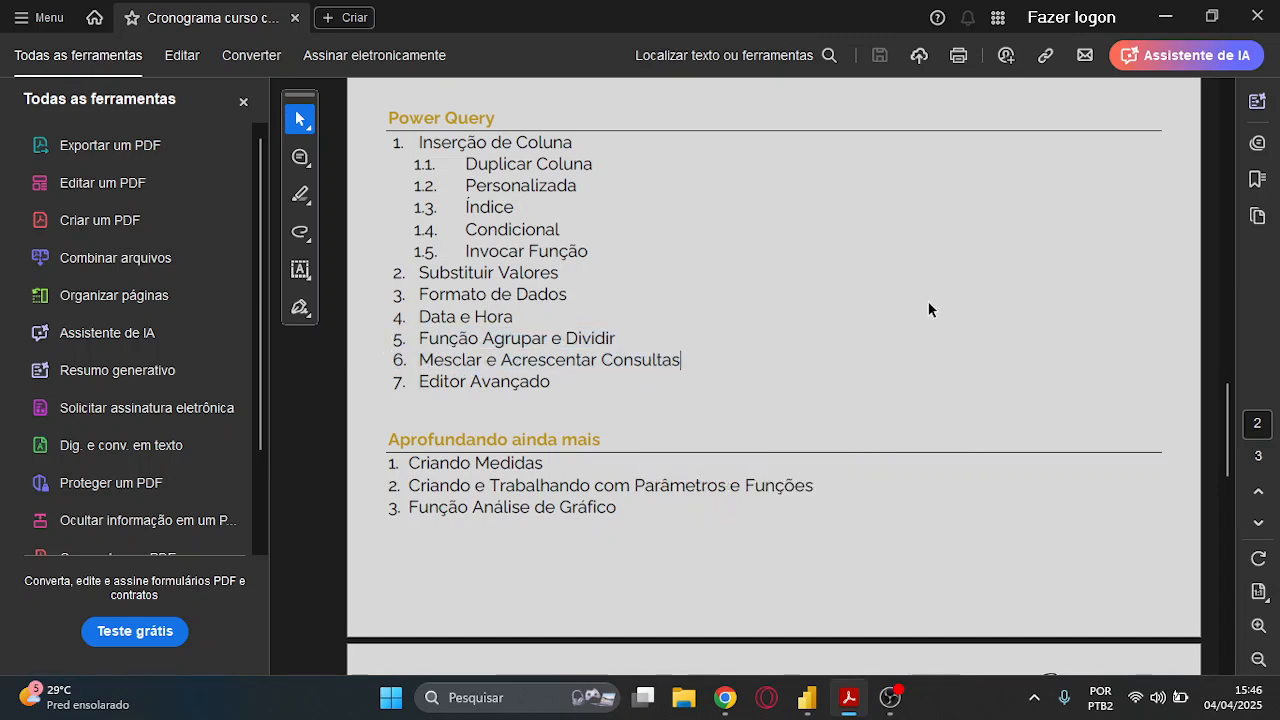
{"action": "left_click", "coordinate": [806, 699]}
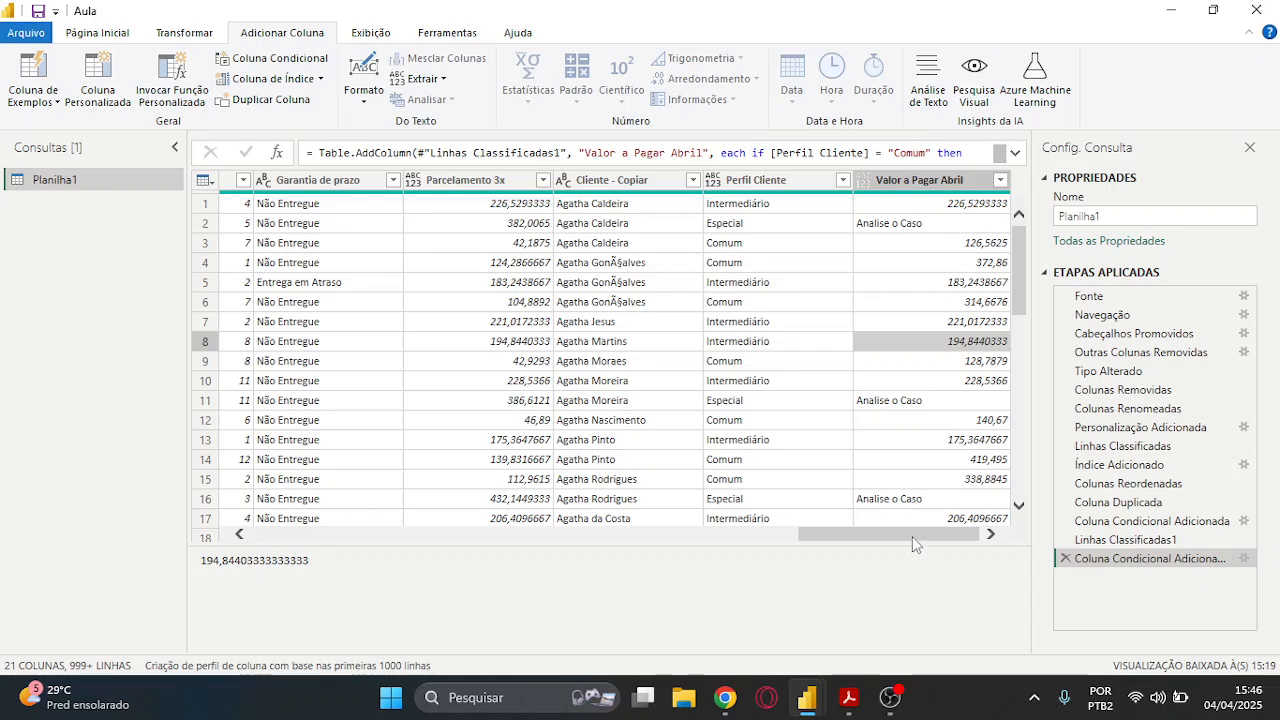
{"action": "left_click_drag", "start_coordinate": [913, 543], "coordinate": [909, 639]}
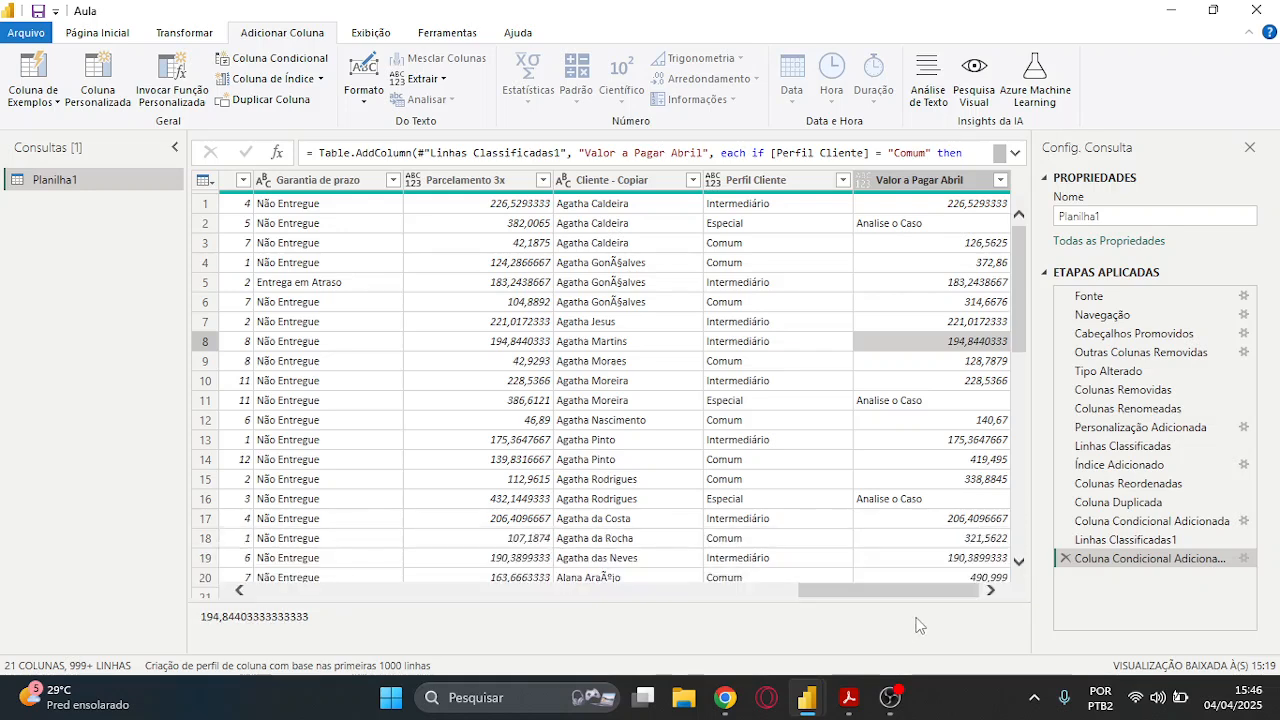
Close the Power Query editor with the pending changes applied, and fix the broken field in the Valor Mercadoria x Escolta chart
{"action": "left_click", "coordinate": [1265, 9]}
{"action": "left_click", "coordinate": [632, 383]}
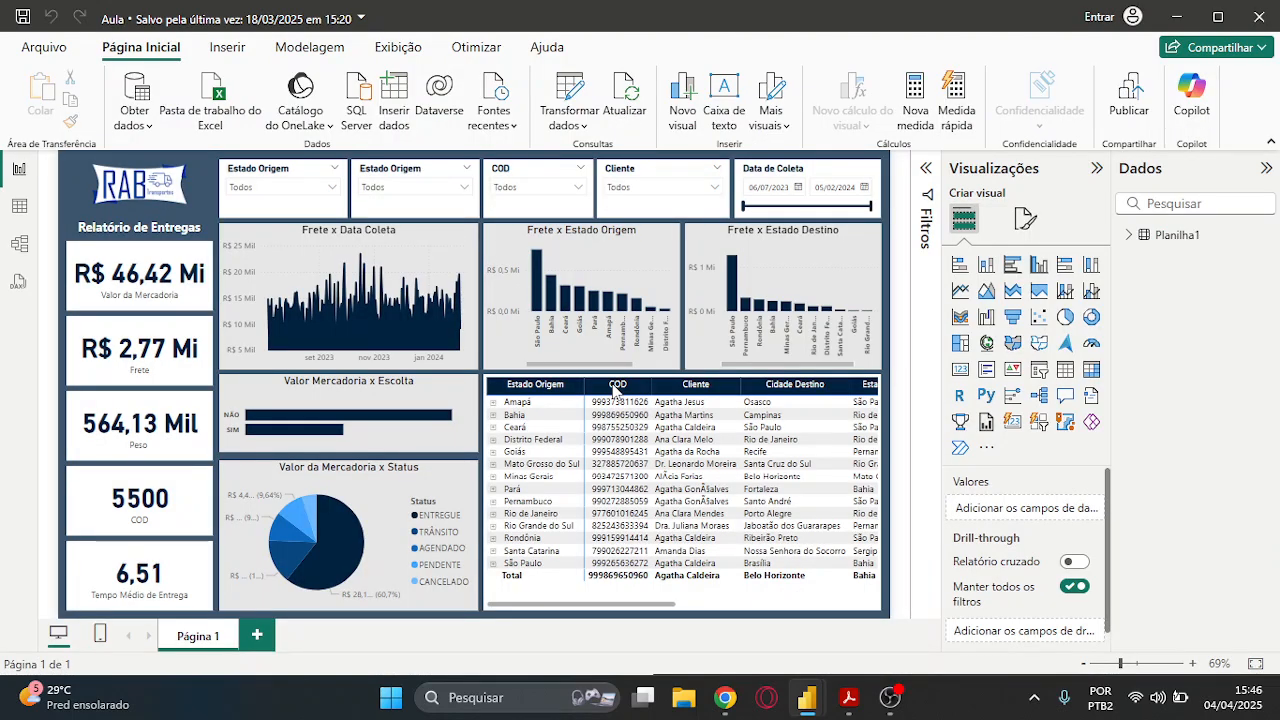
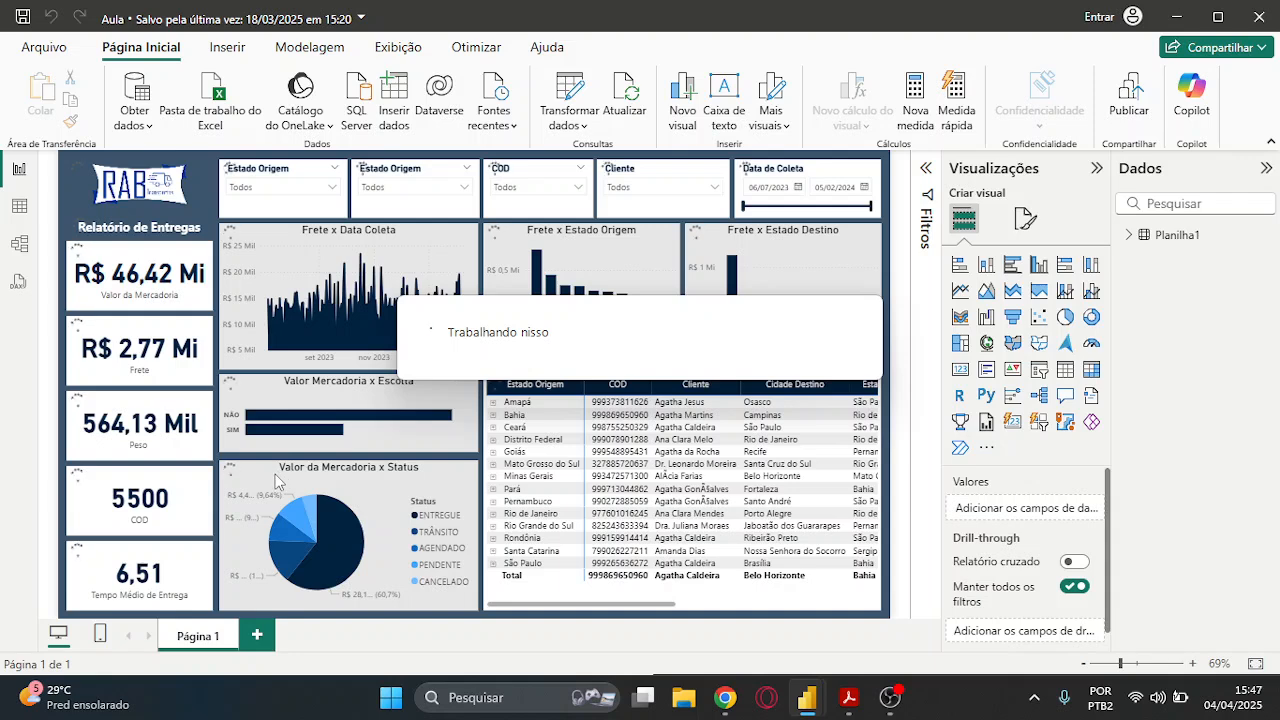
{"action": "left_click", "coordinate": [432, 480]}
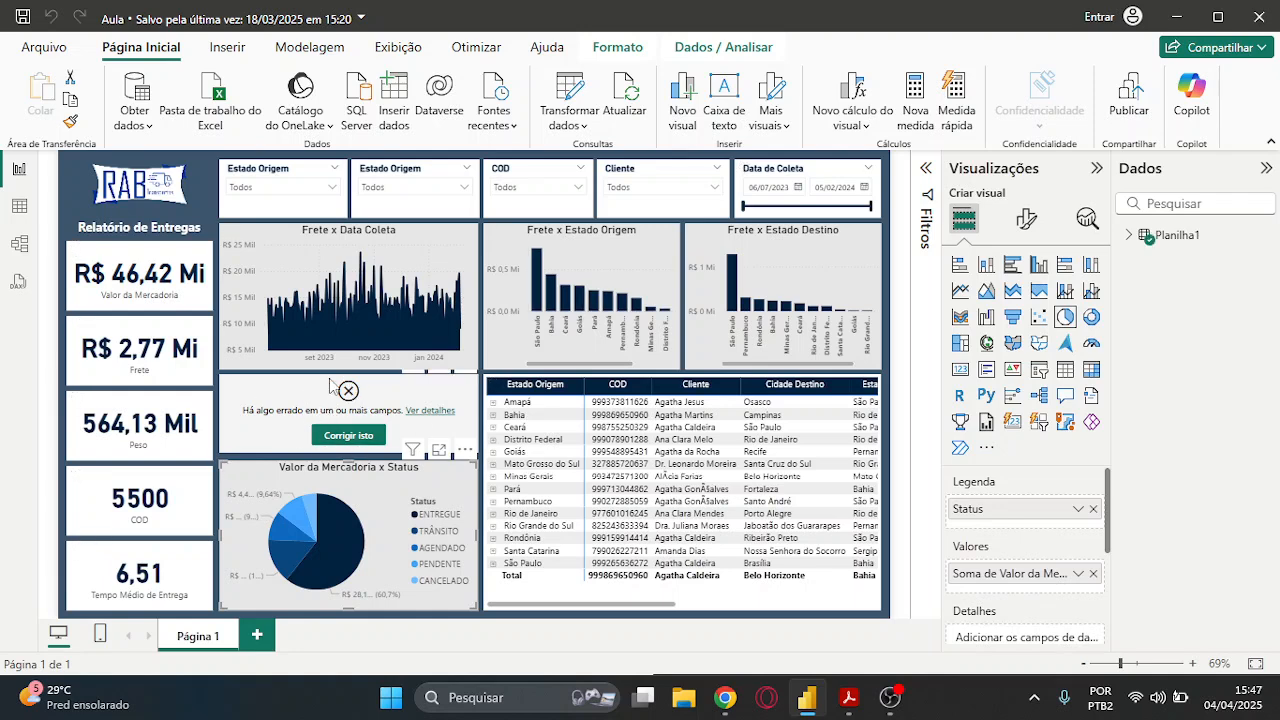
{"action": "left_click", "coordinate": [358, 436]}
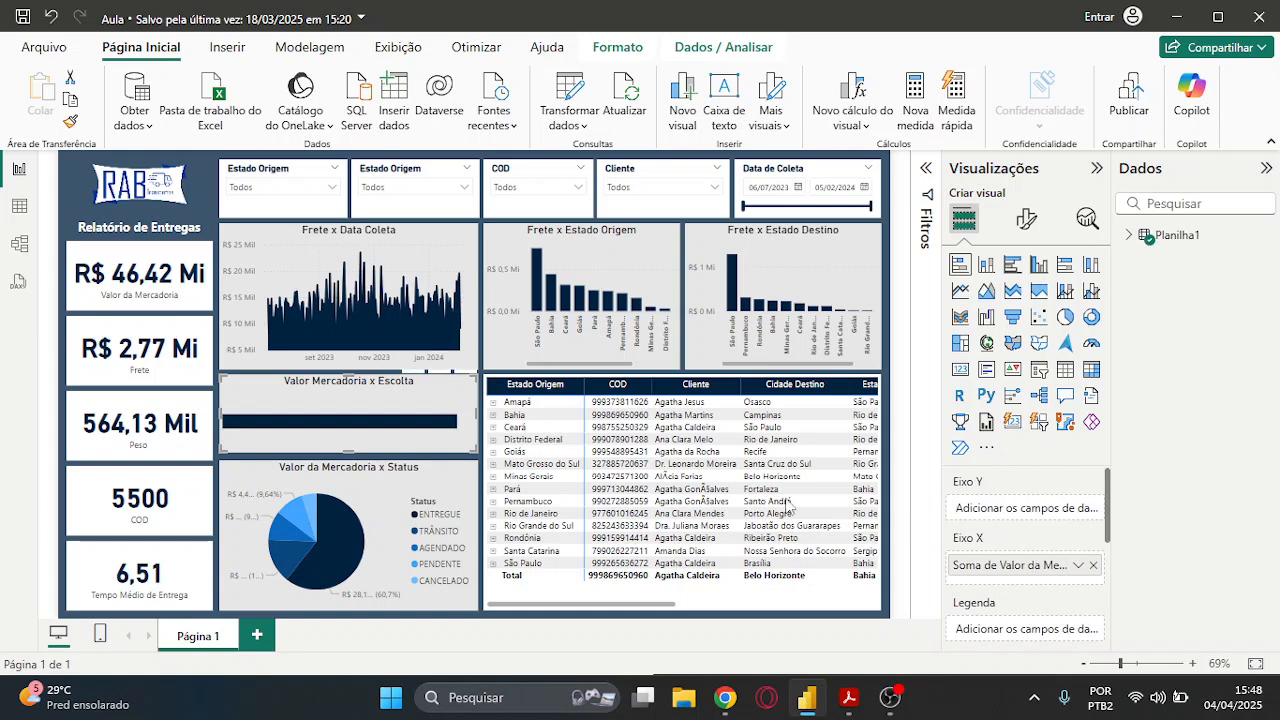
Replace Status with Planilha1's Perfil Cliente field as the legend of the Valor da Mercadoria x Status pie chart
{"action": "left_click", "coordinate": [392, 490]}
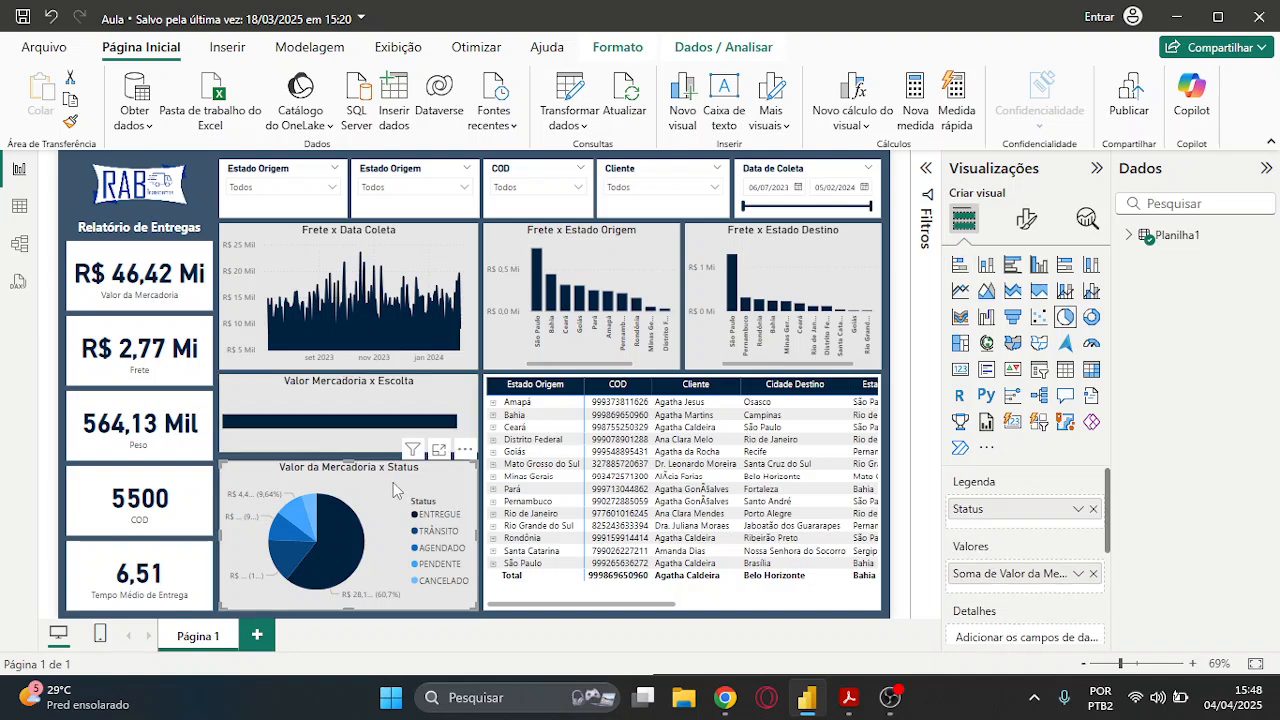
{"action": "left_click", "coordinate": [1129, 236]}
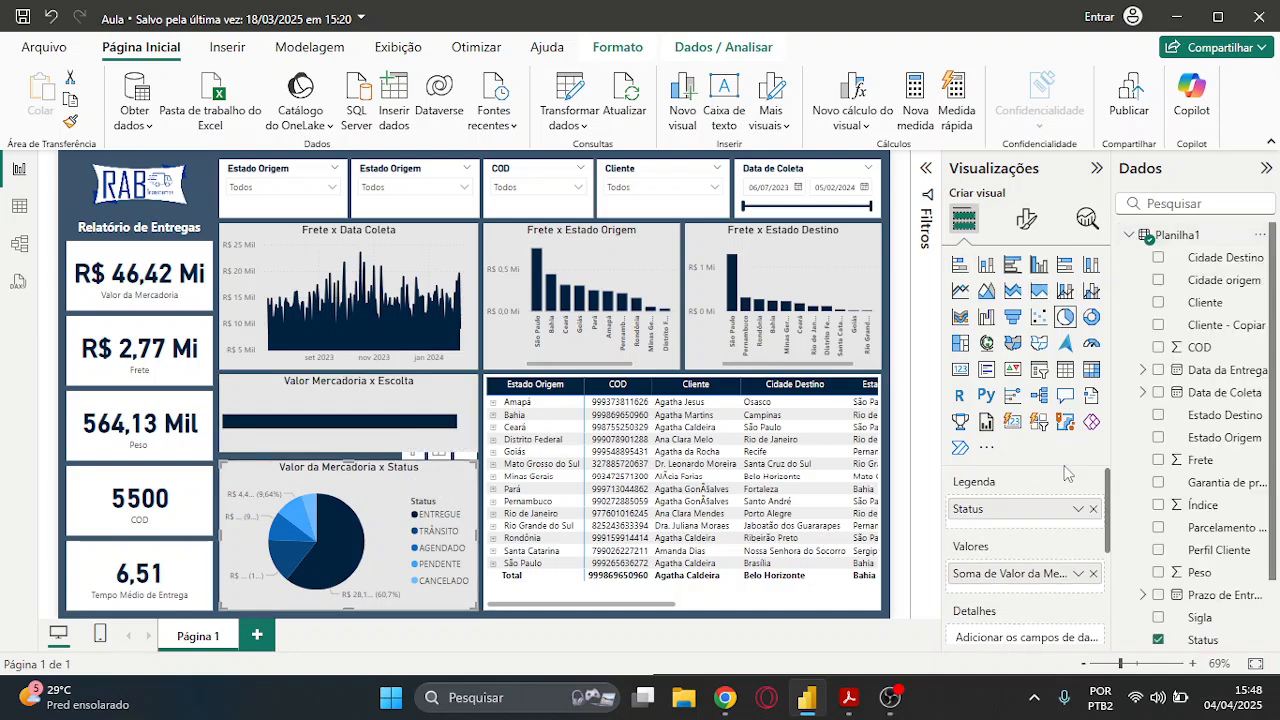
{"action": "left_click", "coordinate": [1094, 513]}
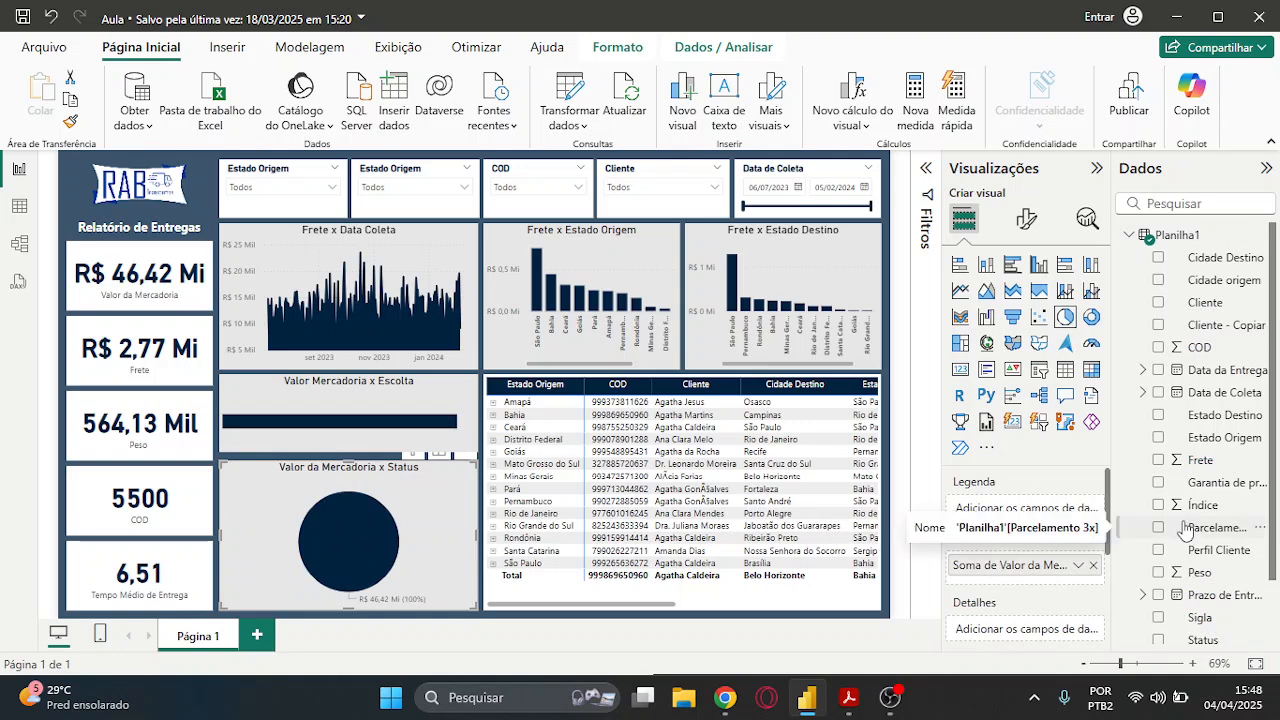
{"action": "scroll", "coordinate": [1220, 500], "scroll_direction": "down", "scroll_amount": 2}
{"action": "left_click_drag", "start_coordinate": [1220, 476], "coordinate": [990, 510]}
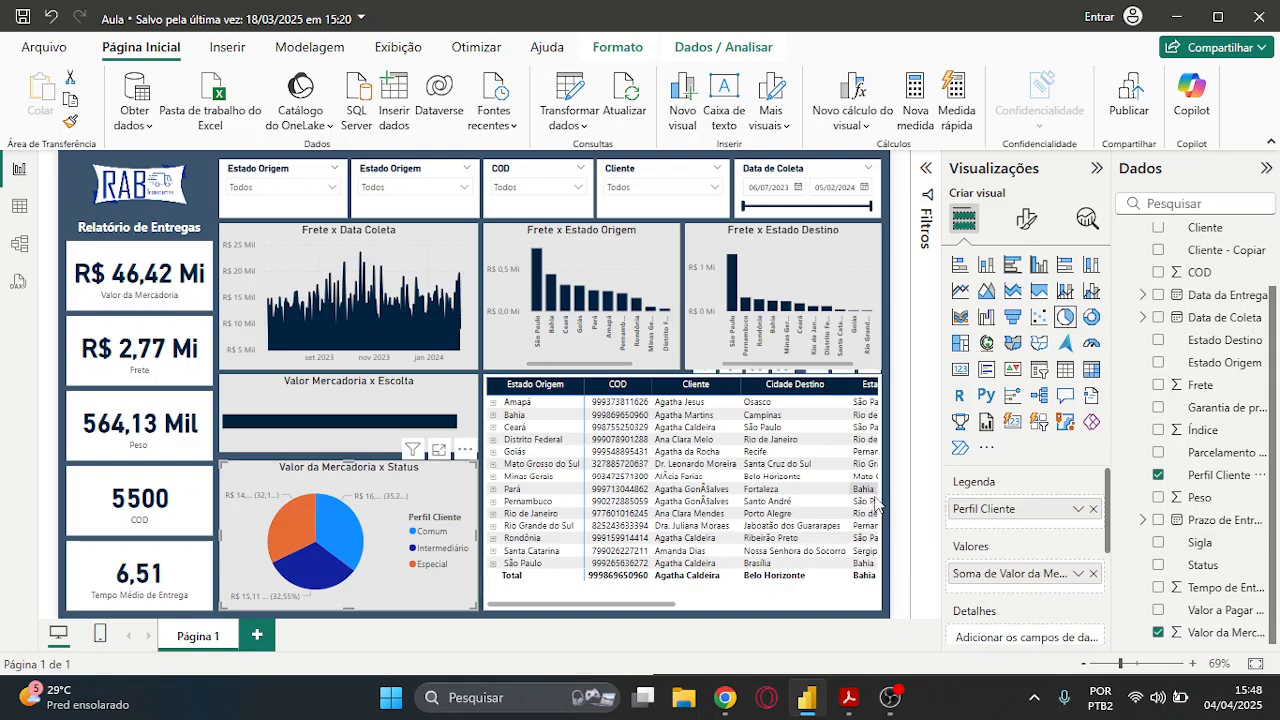
Check the Valor Mercadoria x Escolta bar chart, save the Aula report and close it
{"action": "left_click", "coordinate": [332, 389]}
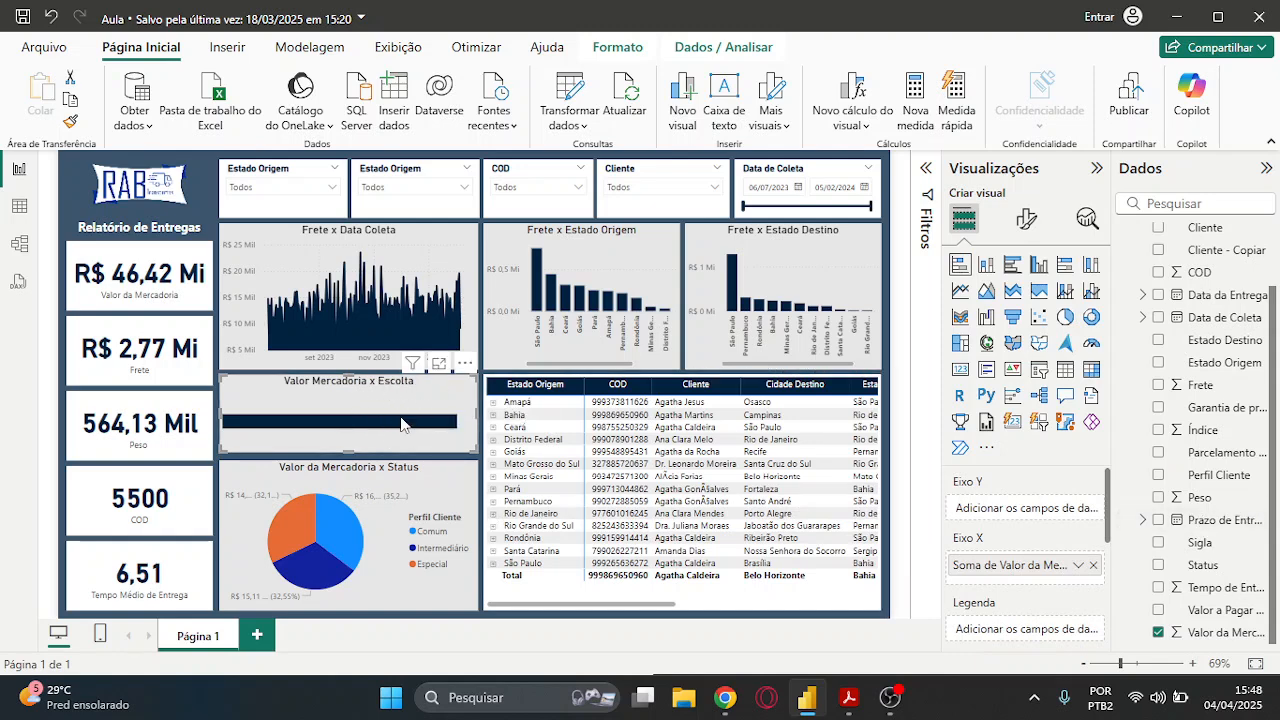
{"action": "mouse_move", "coordinate": [402, 425]}
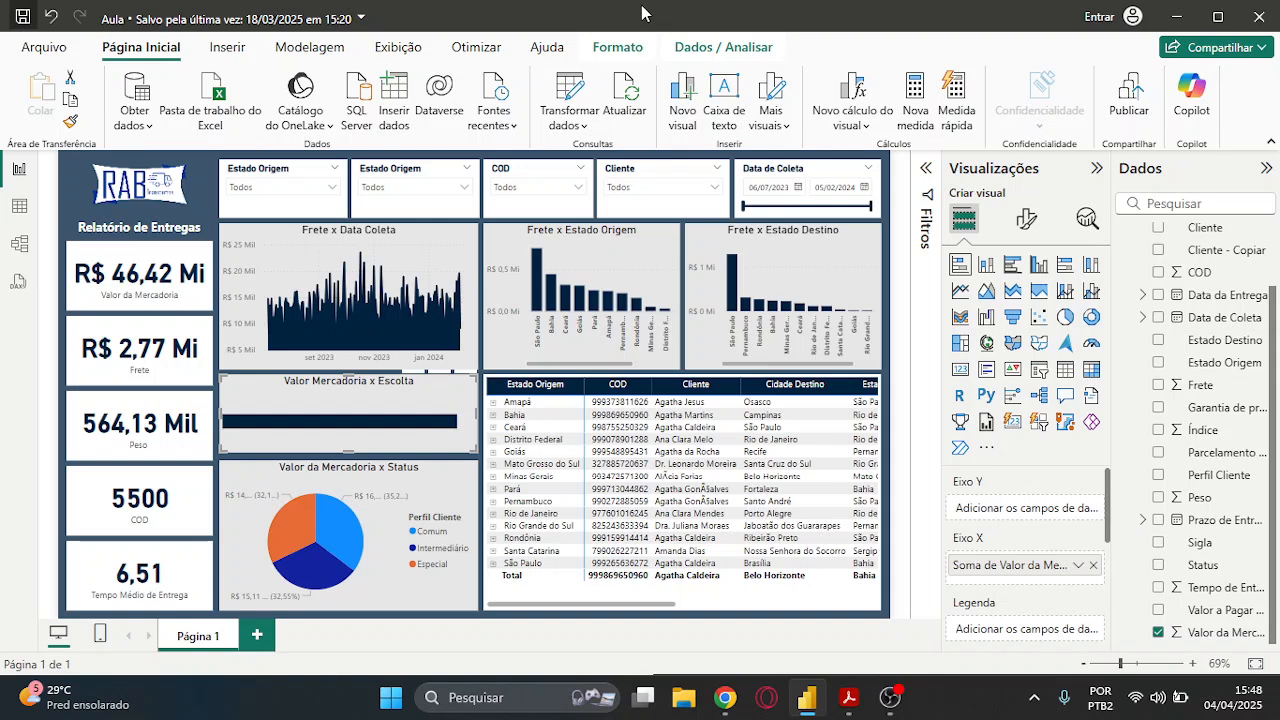
{"action": "key", "text": "ctrl+s"}
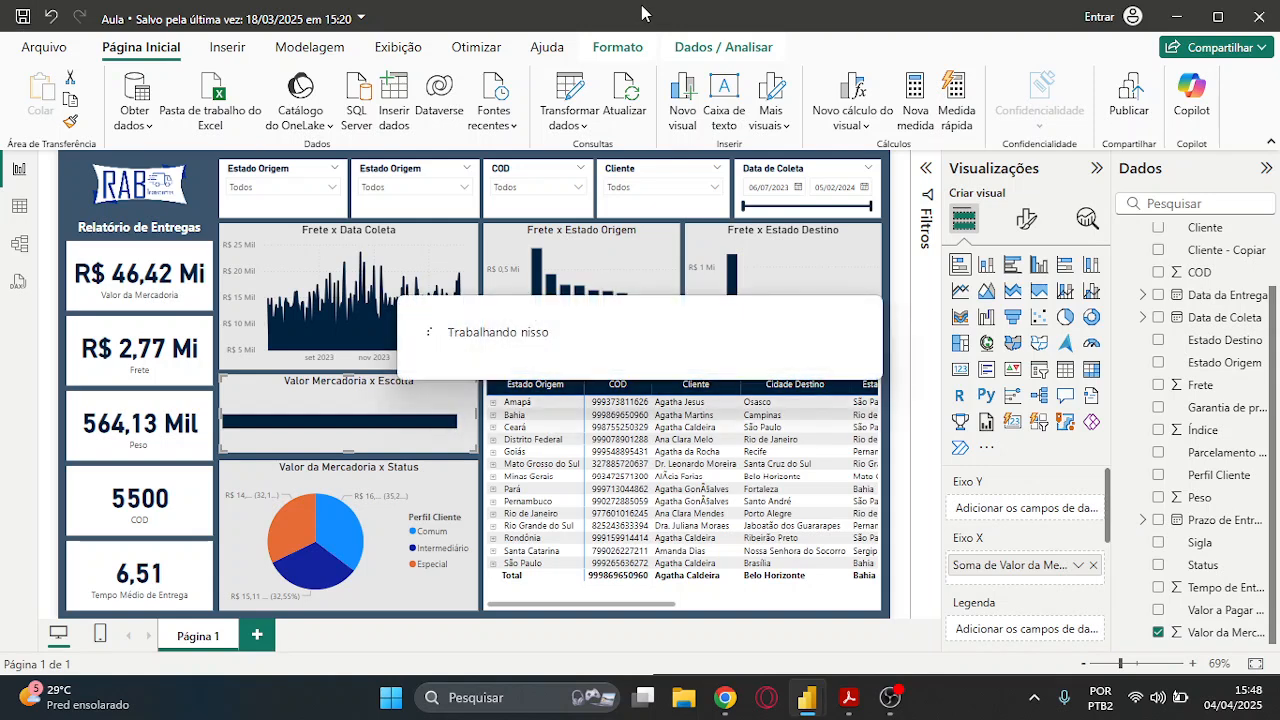
{"action": "left_click", "coordinate": [1258, 17]}
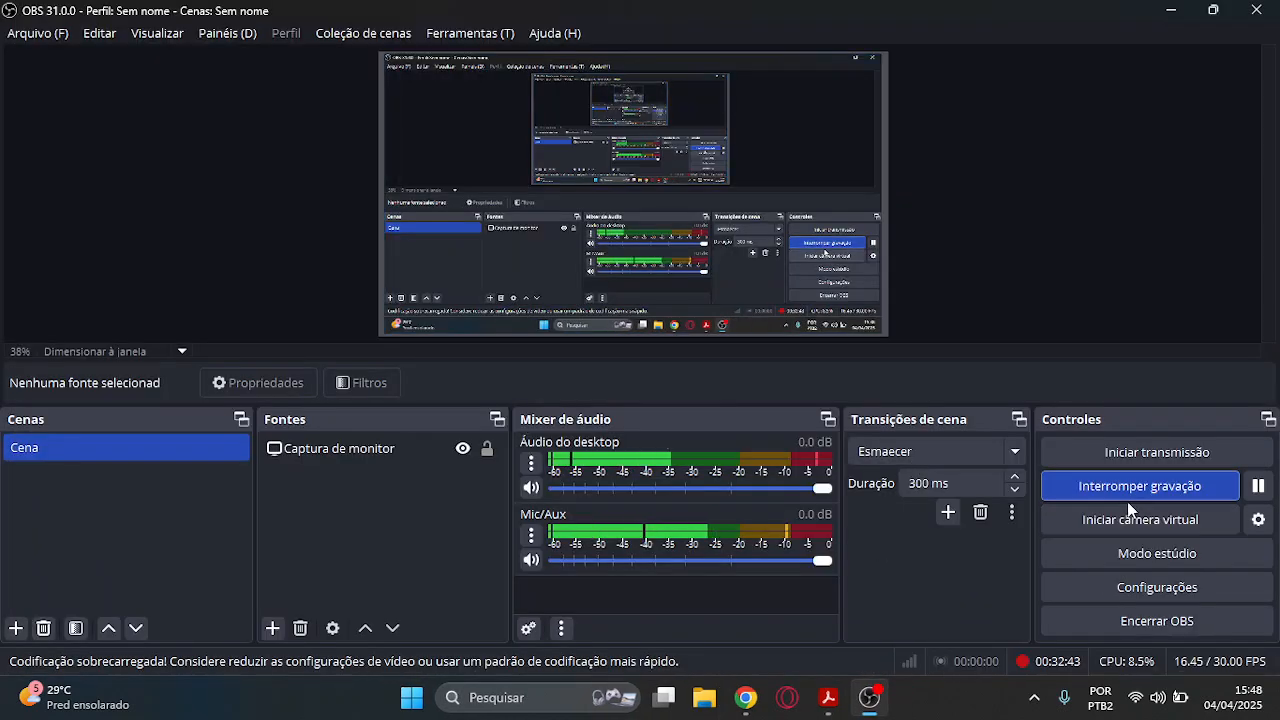